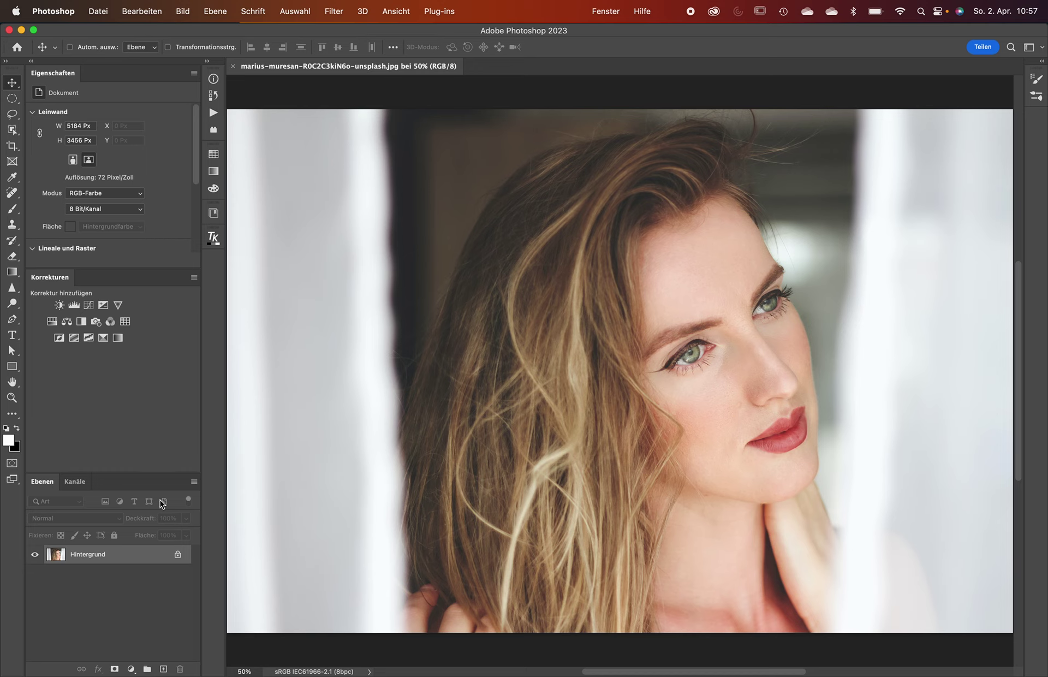
- Trial Camera Raw sharpening at amount 59 with a masking preview, then discard it
{"action": "left_click_drag", "start_coordinate": [135, 553], "coordinate": [134, 549]}
{"action": "key", "text": "super+shift+a"}
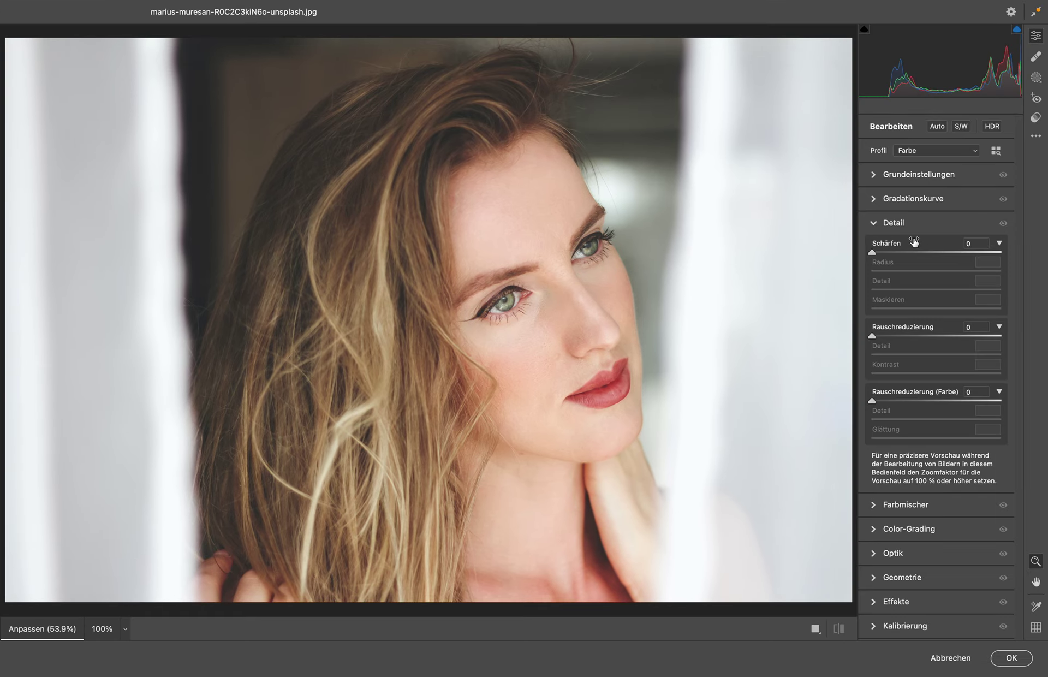
{"action": "left_click_drag", "start_coordinate": [893, 253], "coordinate": [922, 252]}
{"action": "key", "text": "alt"}
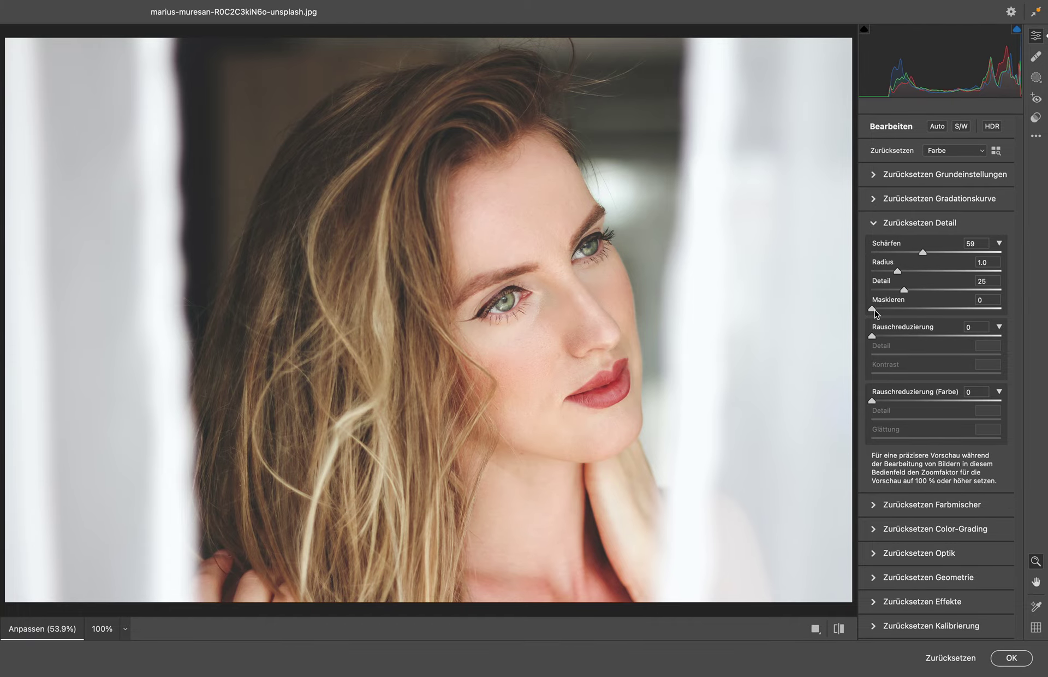
{"action": "mouse_move", "coordinate": [872, 309]}
{"action": "left_mouse_down"}
{"action": "mouse_move", "coordinate": [986, 309]}
{"action": "mouse_move", "coordinate": [939, 307]}
{"action": "mouse_move", "coordinate": [966, 308]}
{"action": "left_mouse_up"}
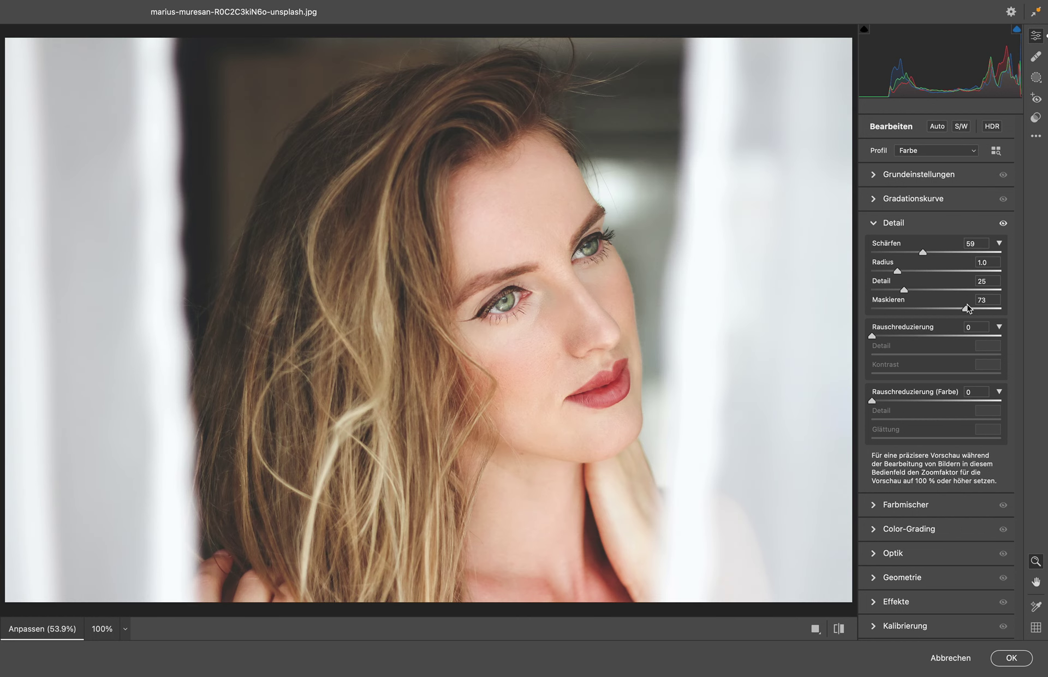
{"action": "left_click", "coordinate": [941, 662]}
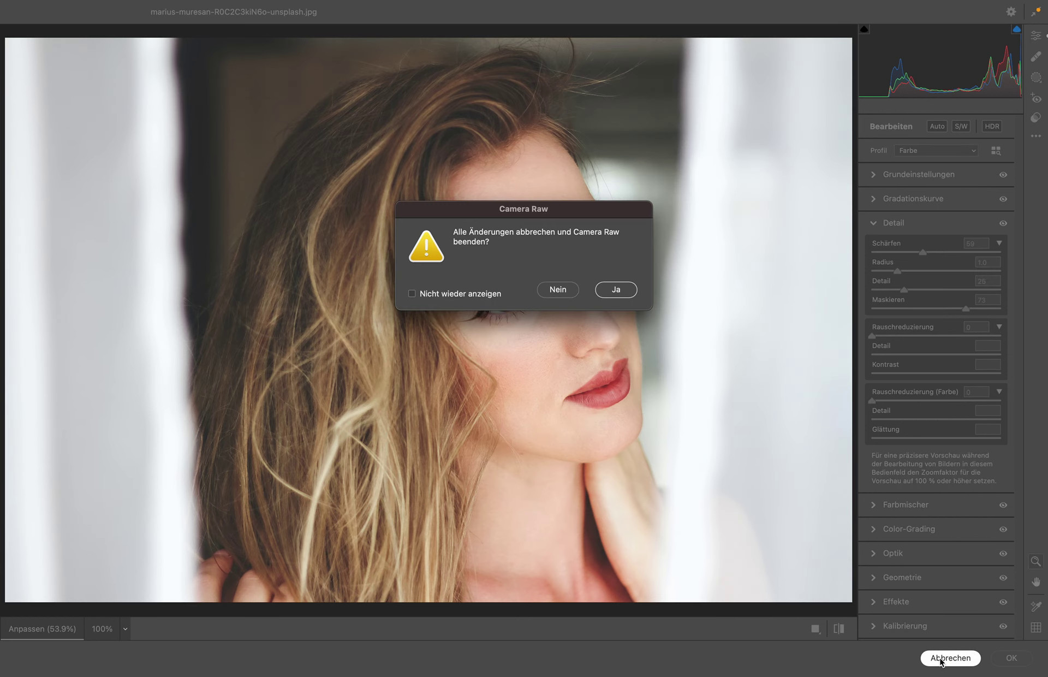
{"action": "left_click", "coordinate": [605, 289]}
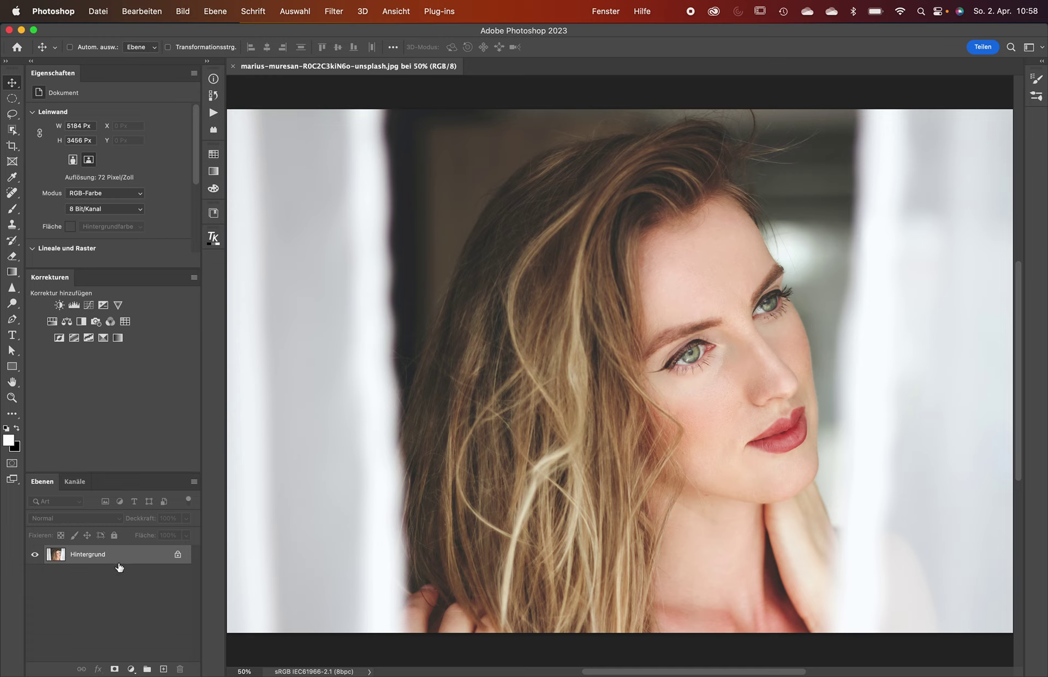
- Duplicate the background, convert the copy to a smart object, and name it ACR_Maske
{"action": "double_click", "coordinate": [117, 556]}
{"action": "key", "text": "Escape"}
{"action": "key", "text": "ctrl+j"}
{"action": "right_click", "coordinate": [125, 559]}
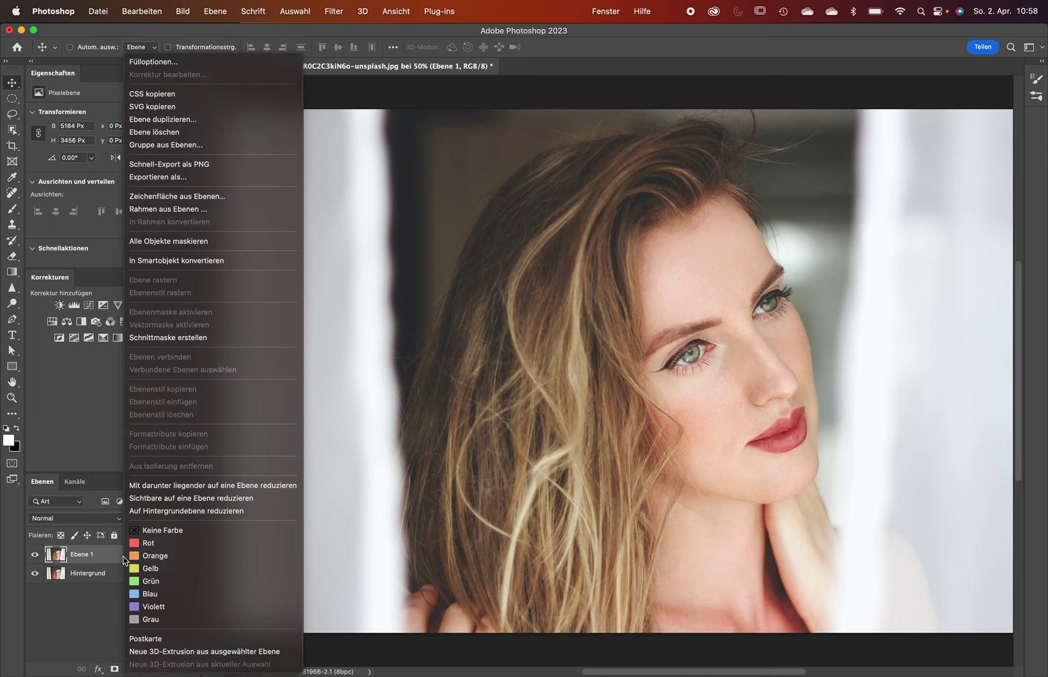
{"action": "left_click", "coordinate": [195, 265]}
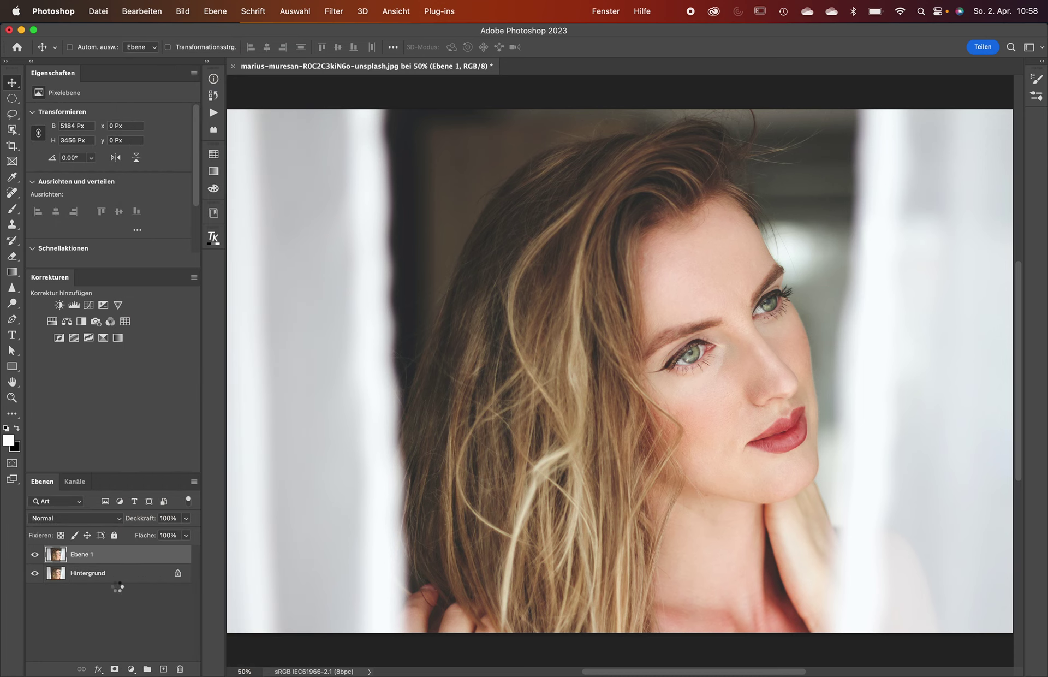
{"action": "double_click", "coordinate": [83, 554]}
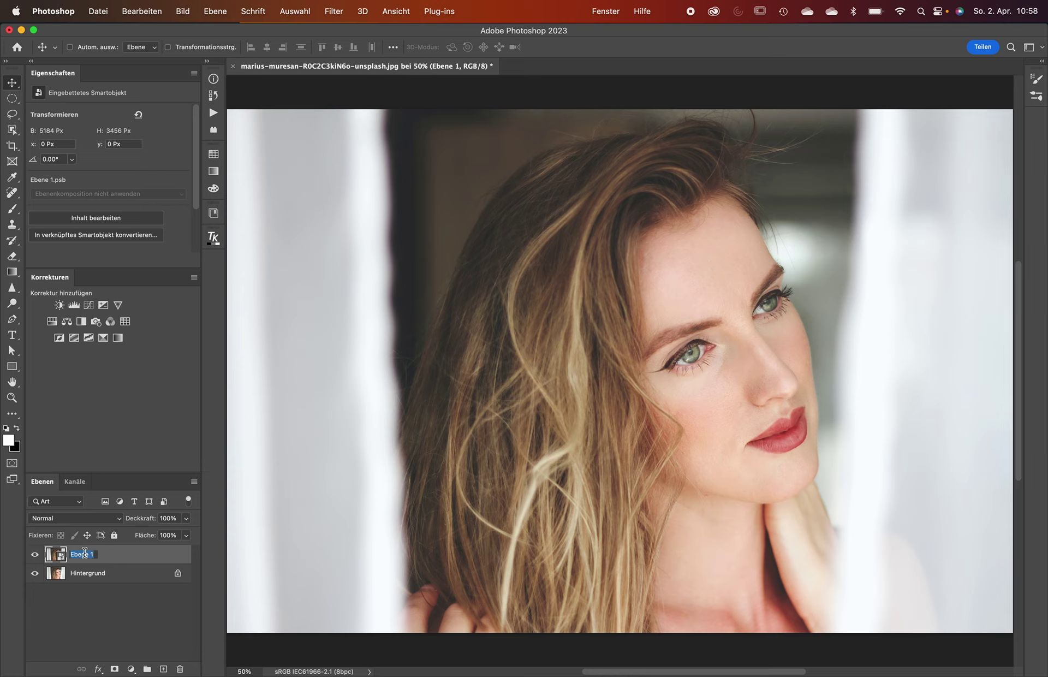
{"action": "type", "text": "ACR_"}
{"action": "type", "text": "Maske"}
{"action": "key", "text": "Return"}
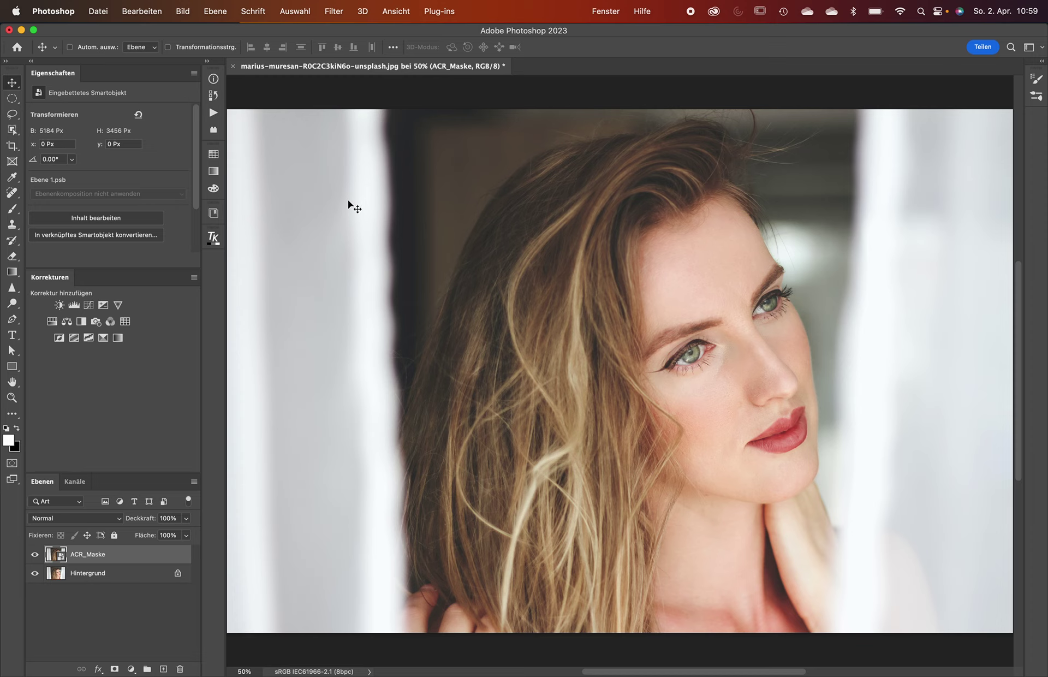
- Start a Camera Raw filter on ACR_Maske with sharpening amount 150
{"action": "left_click", "coordinate": [345, 7]}
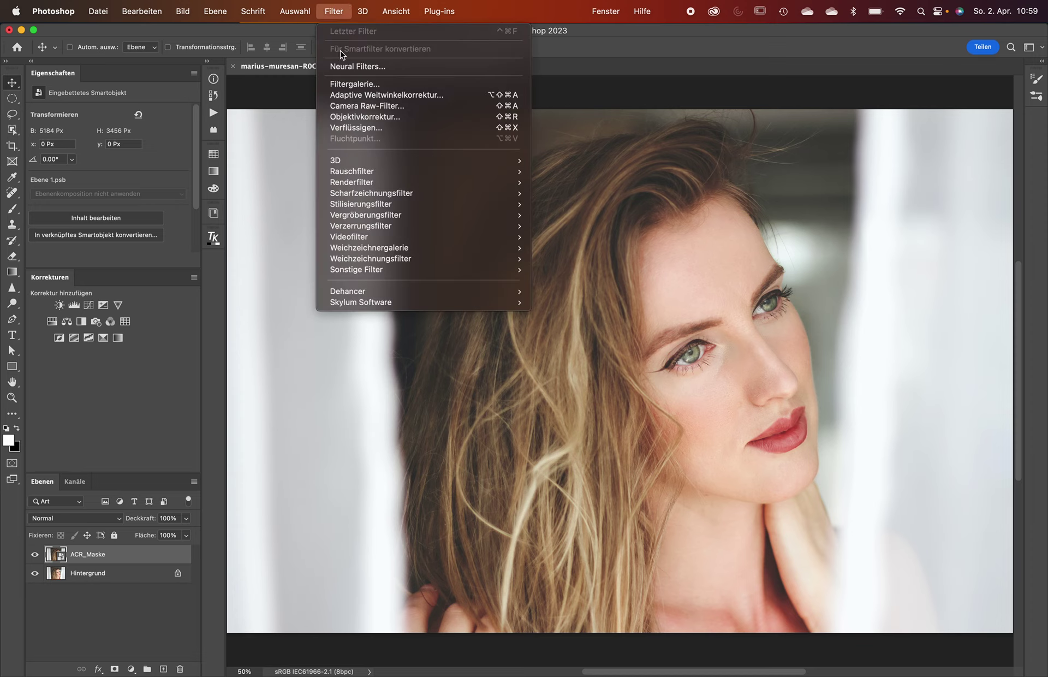
{"action": "left_click", "coordinate": [339, 107]}
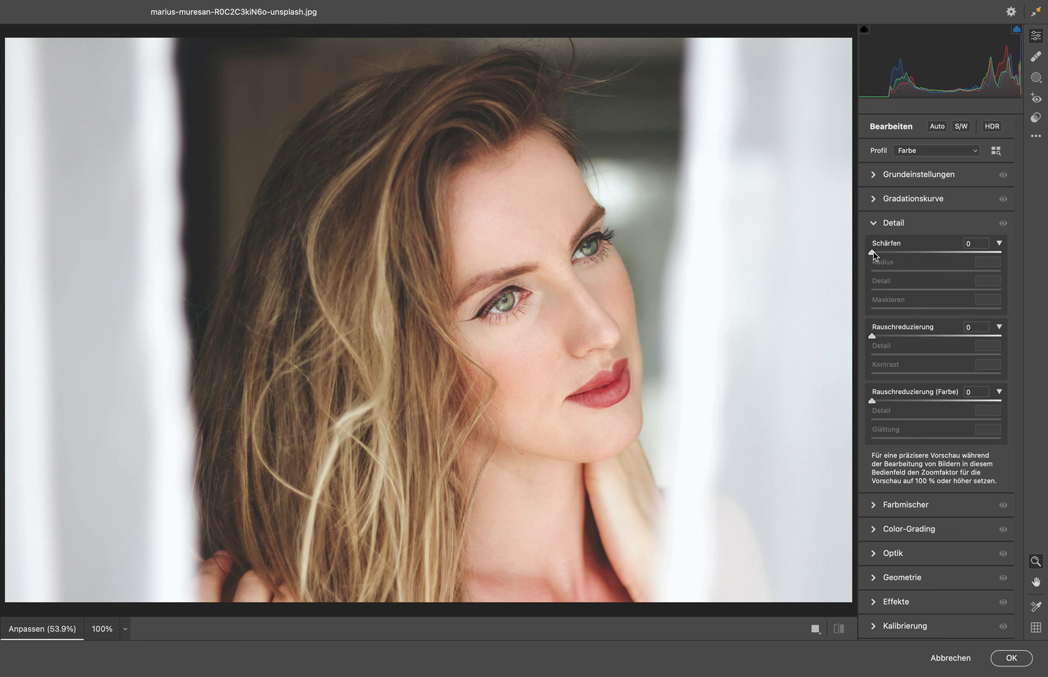
{"action": "left_click_drag", "start_coordinate": [872, 252], "coordinate": [1010, 259]}
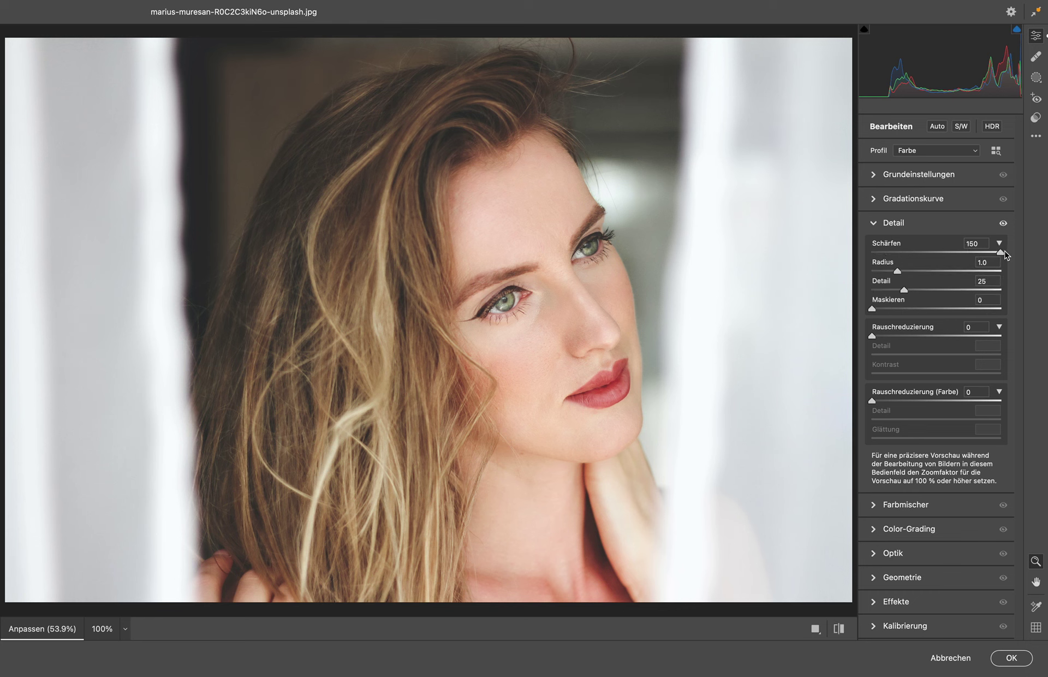
{"action": "left_click", "coordinate": [883, 223]}
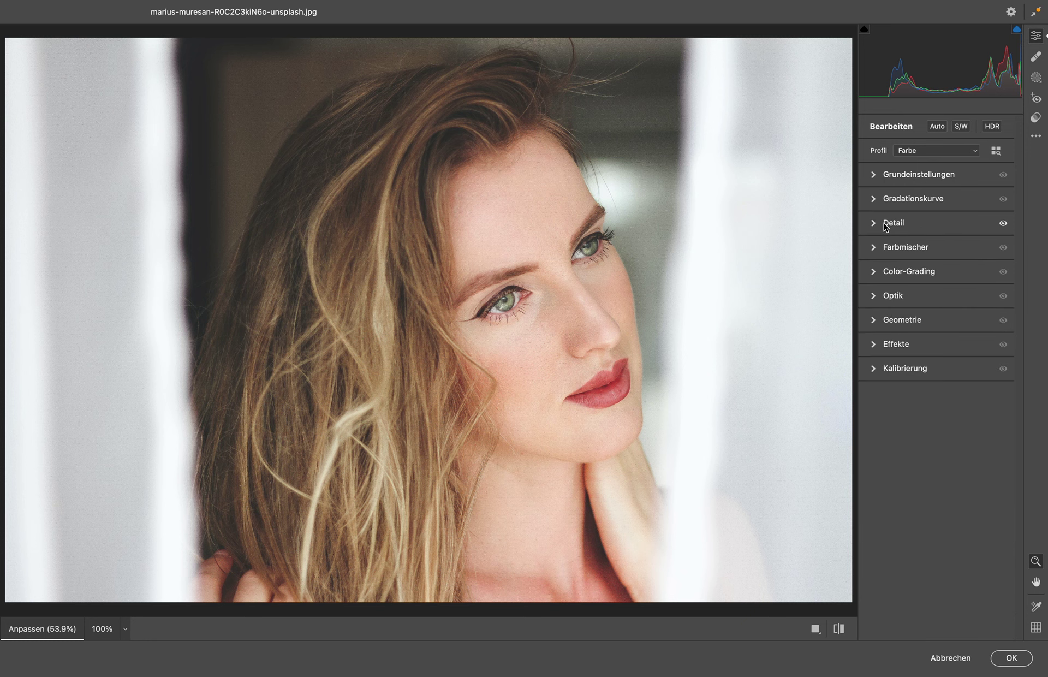
{"action": "left_click", "coordinate": [883, 224]}
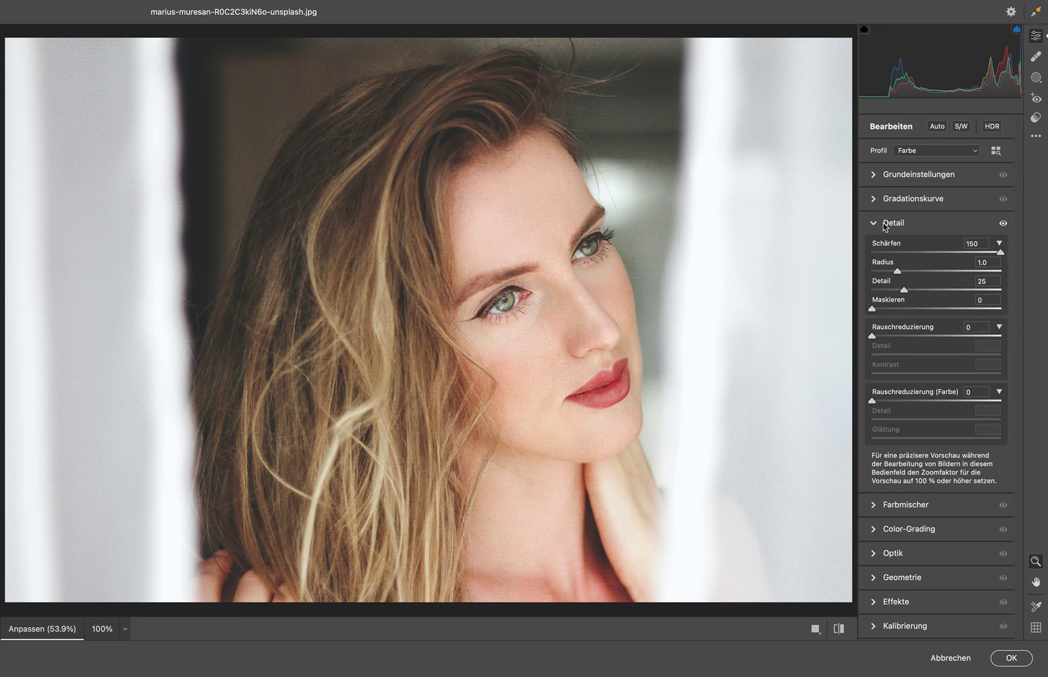
- Set radius 2.0, detail 35 and masking 78, and apply the smart filter
{"action": "left_click", "coordinate": [988, 262]}
{"action": "type", "text": "2"}
{"action": "key", "text": "Tab"}
{"action": "type", "text": "35"}
{"action": "key", "text": "Tab"}
{"action": "key", "text": "alt"}
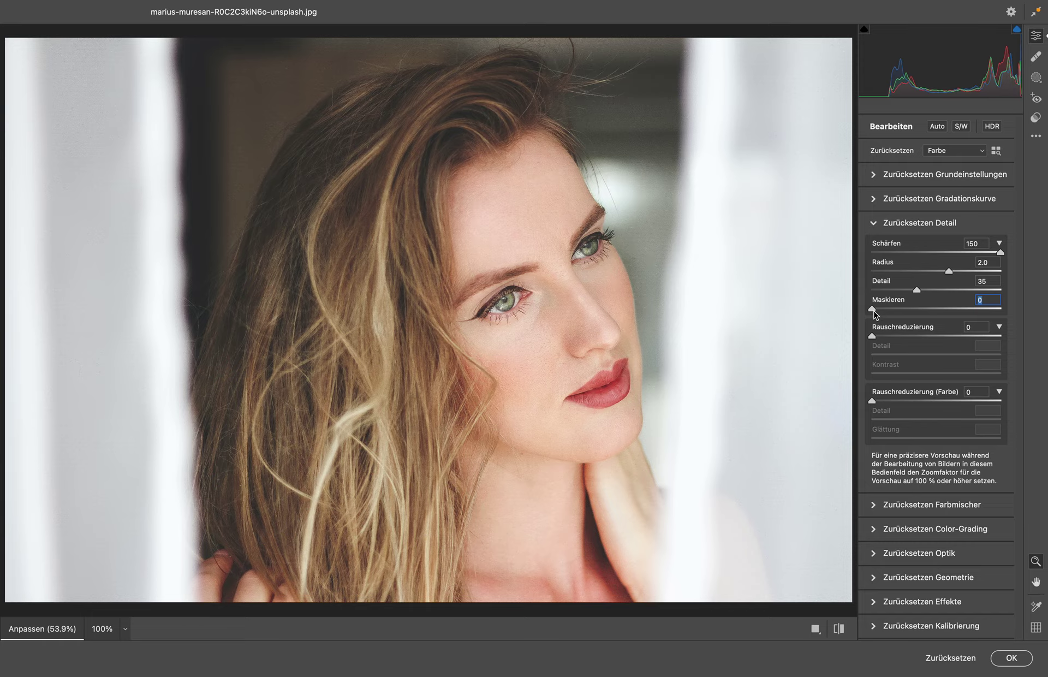
{"action": "left_click_drag", "start_coordinate": [872, 309], "coordinate": [969, 309]}
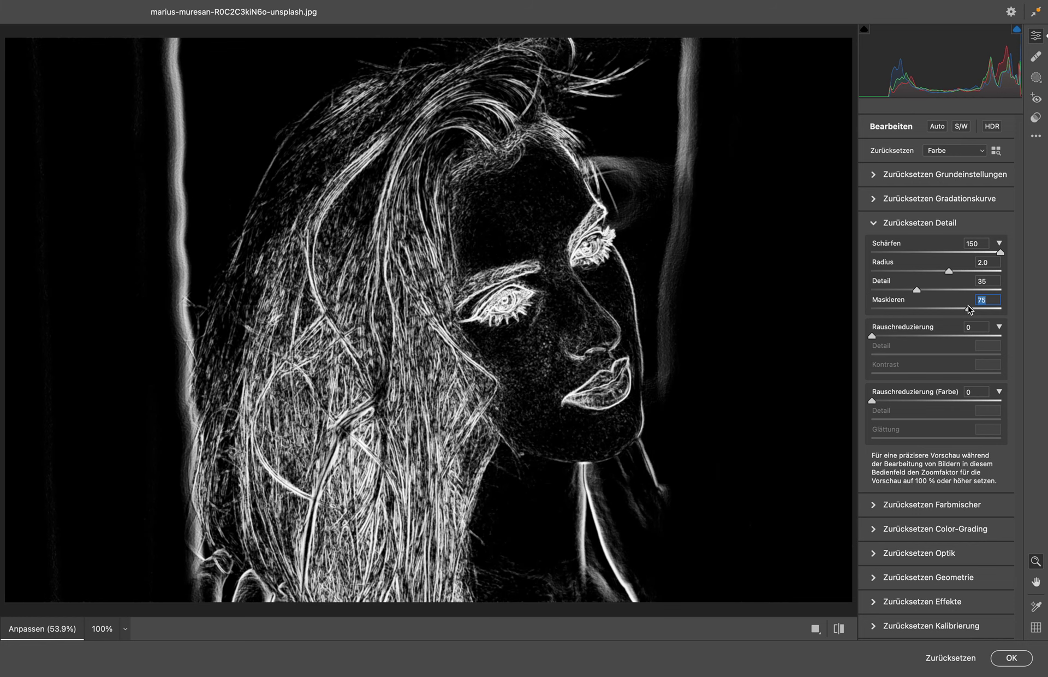
{"action": "left_click_drag", "start_coordinate": [968, 309], "coordinate": [972, 310]}
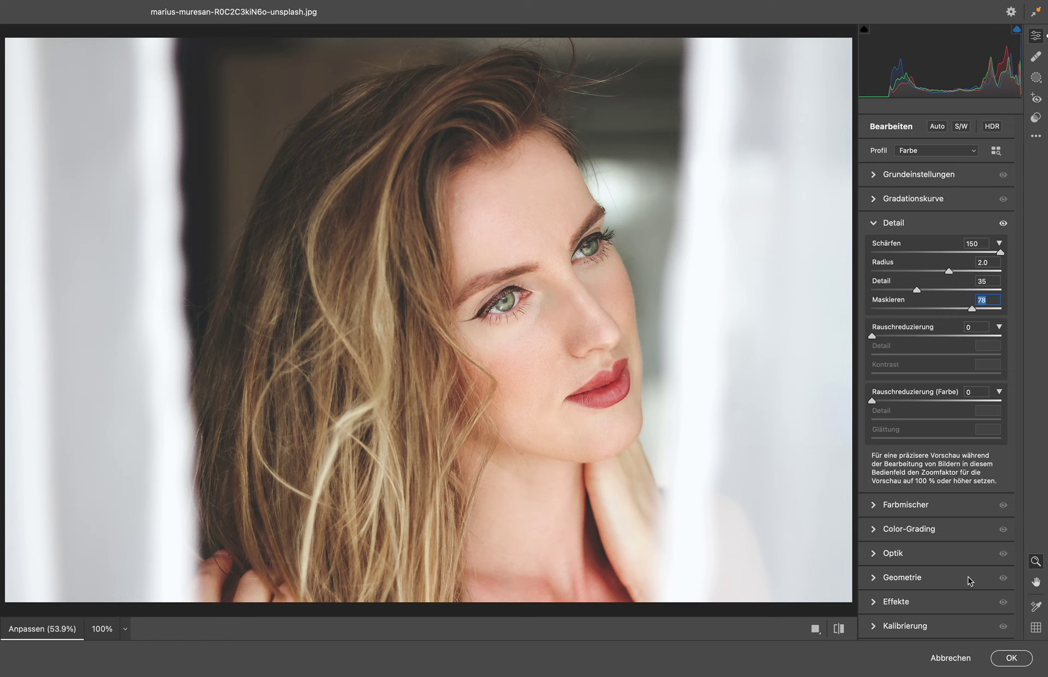
{"action": "left_click", "coordinate": [1008, 658]}
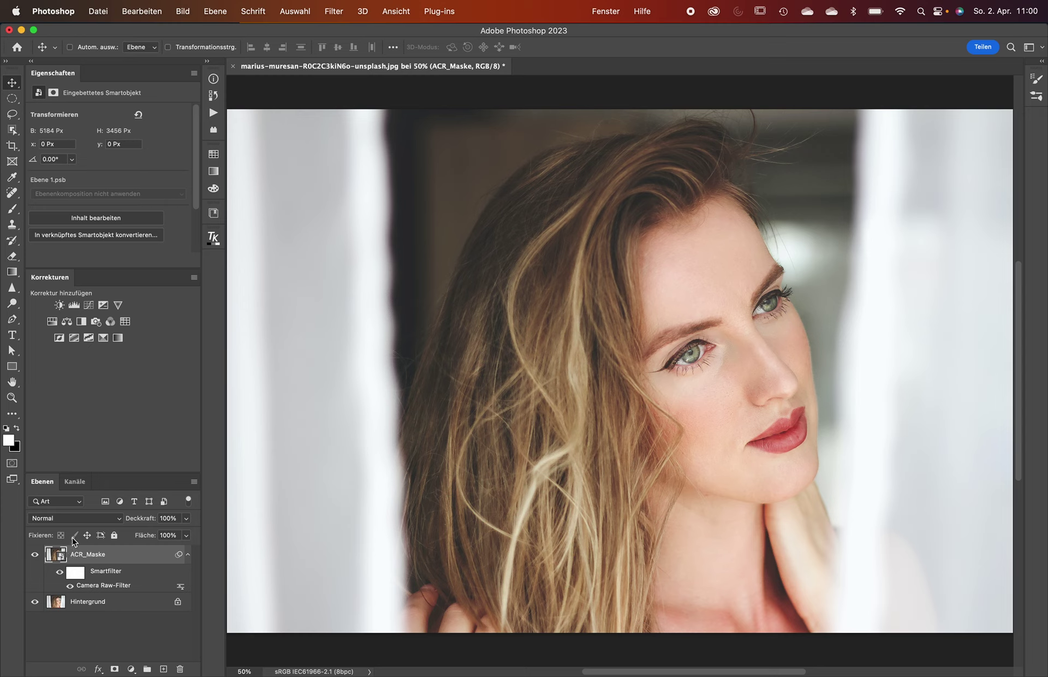
- Switch ACR_Maske to Differenz blending, zoom into the face, and toggle the layer to compare
{"action": "left_click", "coordinate": [57, 522]}
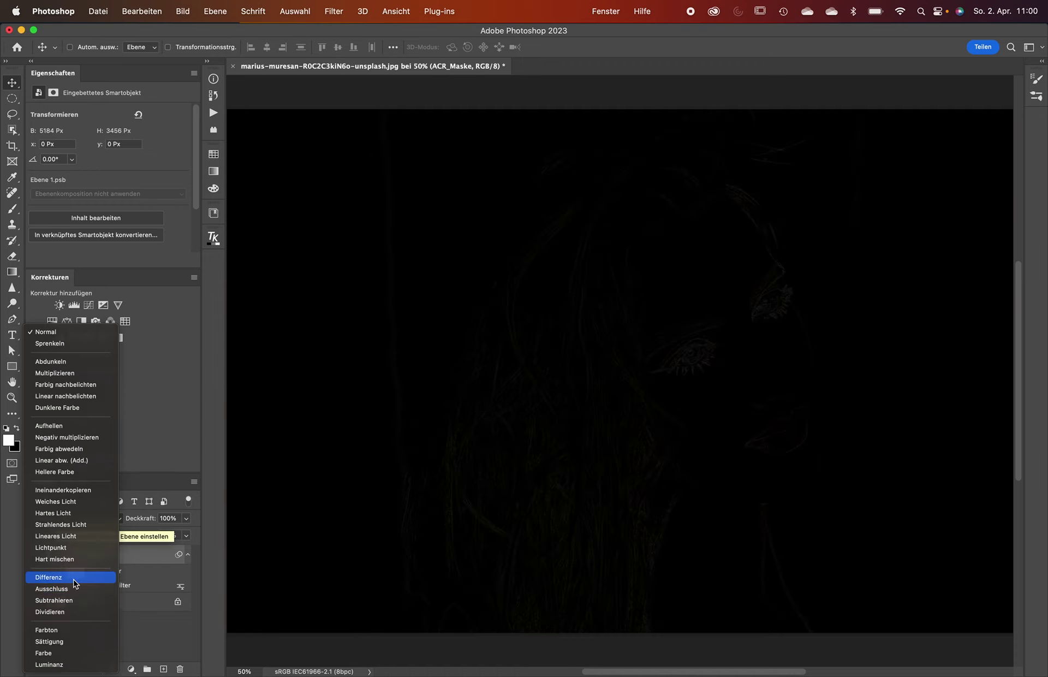
{"action": "left_click", "coordinate": [74, 577]}
{"action": "scroll", "coordinate": [774, 461], "scroll_direction": "up", "scroll_amount": 3}
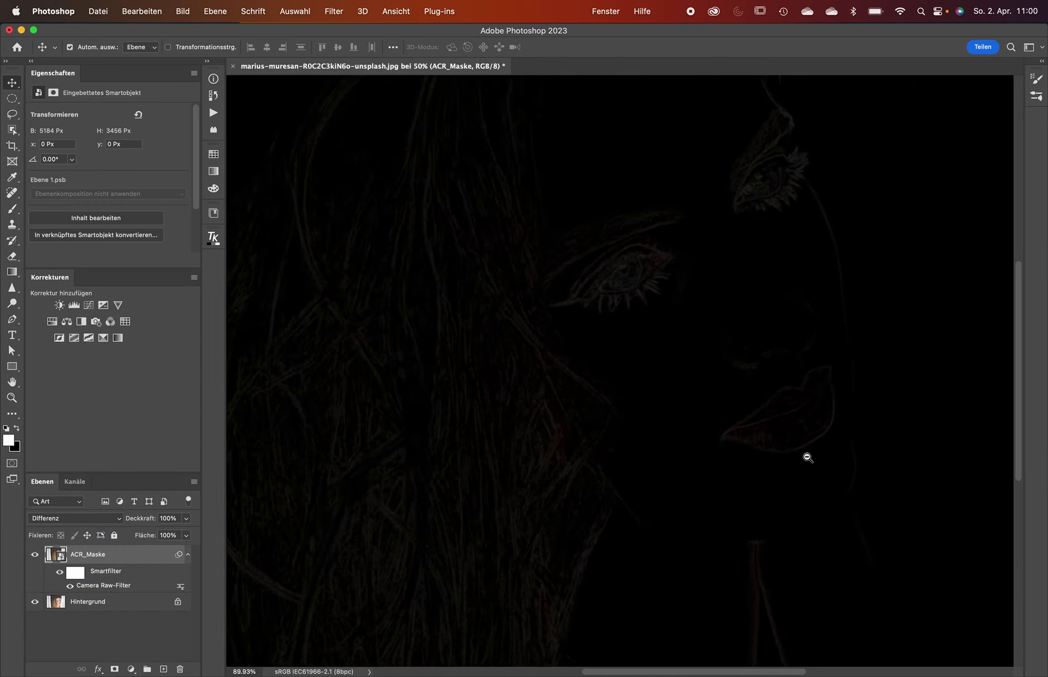
{"action": "mouse_move", "coordinate": [806, 456]}
{"action": "left_mouse_down"}
{"action": "mouse_move", "coordinate": [806, 413]}
{"action": "mouse_move", "coordinate": [744, 472]}
{"action": "left_mouse_up"}
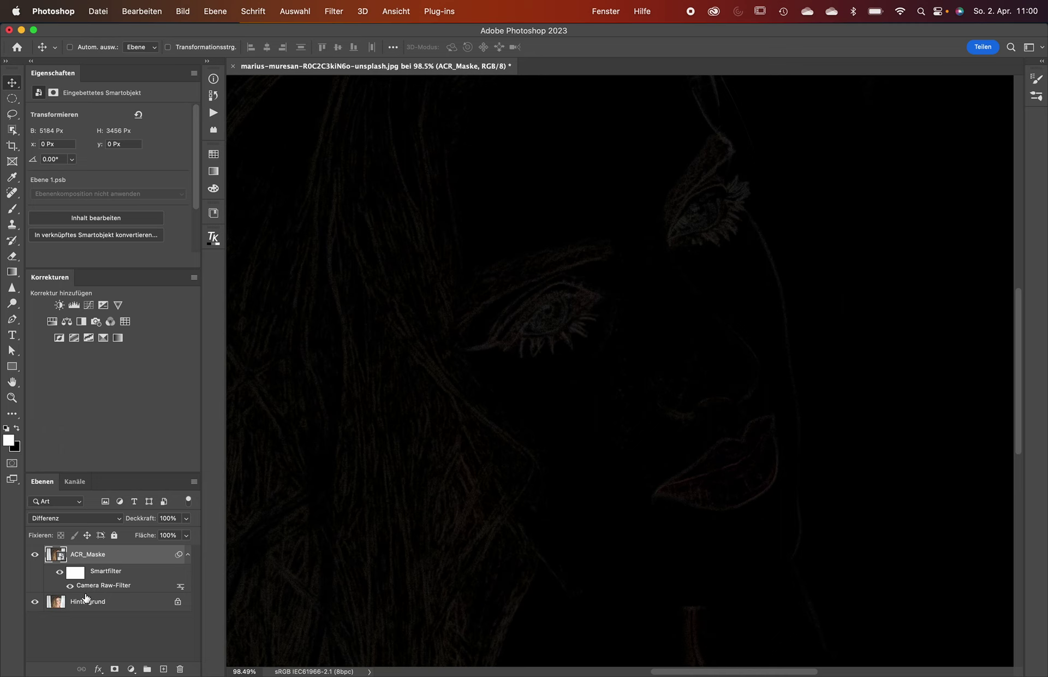
{"action": "left_click", "coordinate": [35, 554]}
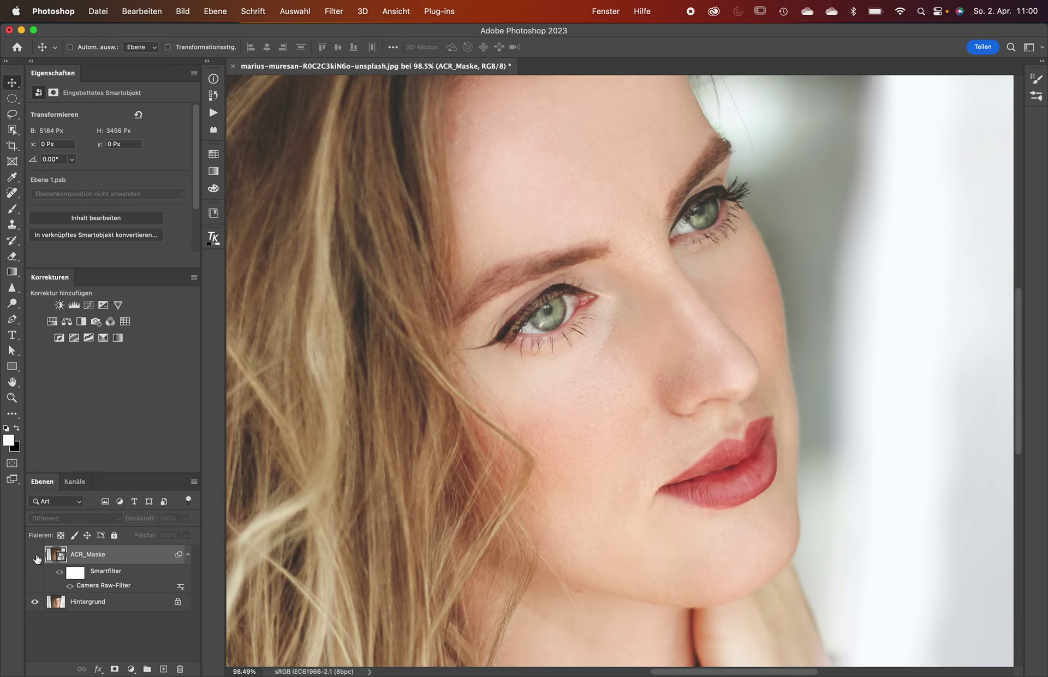
{"action": "left_click", "coordinate": [36, 555]}
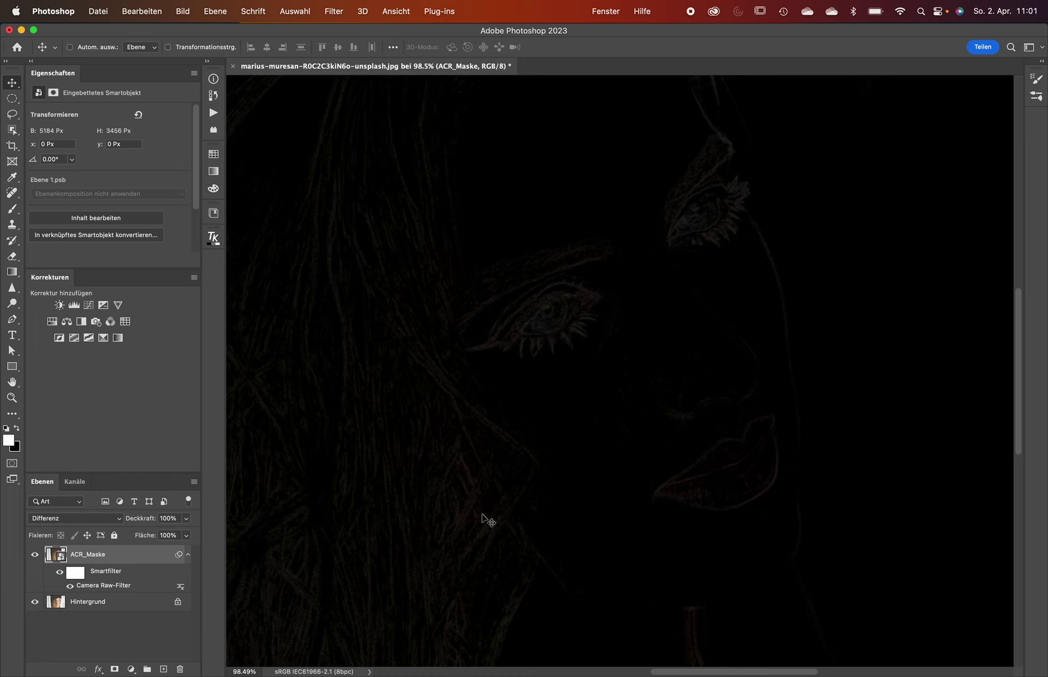
- Change the Camera Raw filter's sharpening detail from 35 to about 60
{"action": "double_click", "coordinate": [103, 586]}
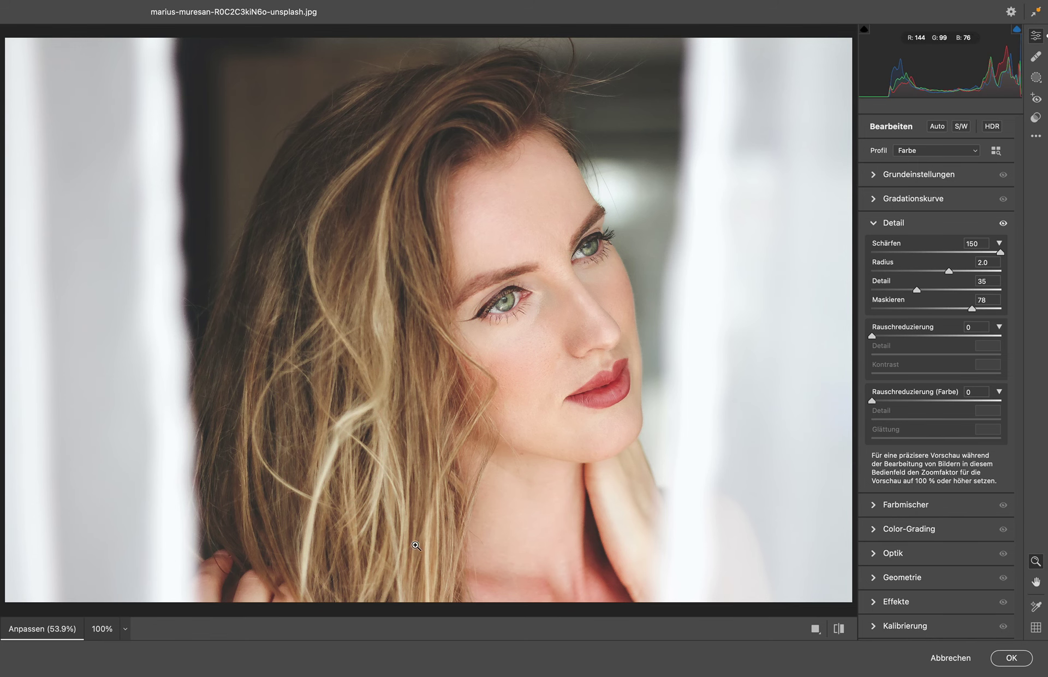
{"action": "left_click_drag", "start_coordinate": [920, 293], "coordinate": [1022, 301]}
{"action": "left_click", "coordinate": [1010, 659]}
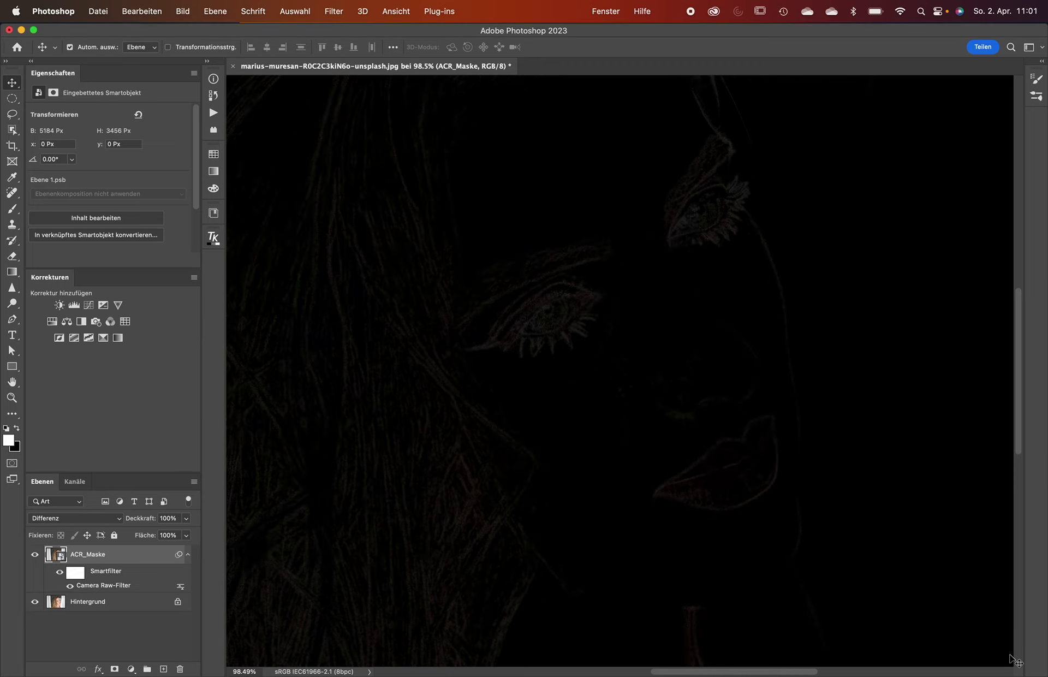
{"action": "key", "text": "super"}
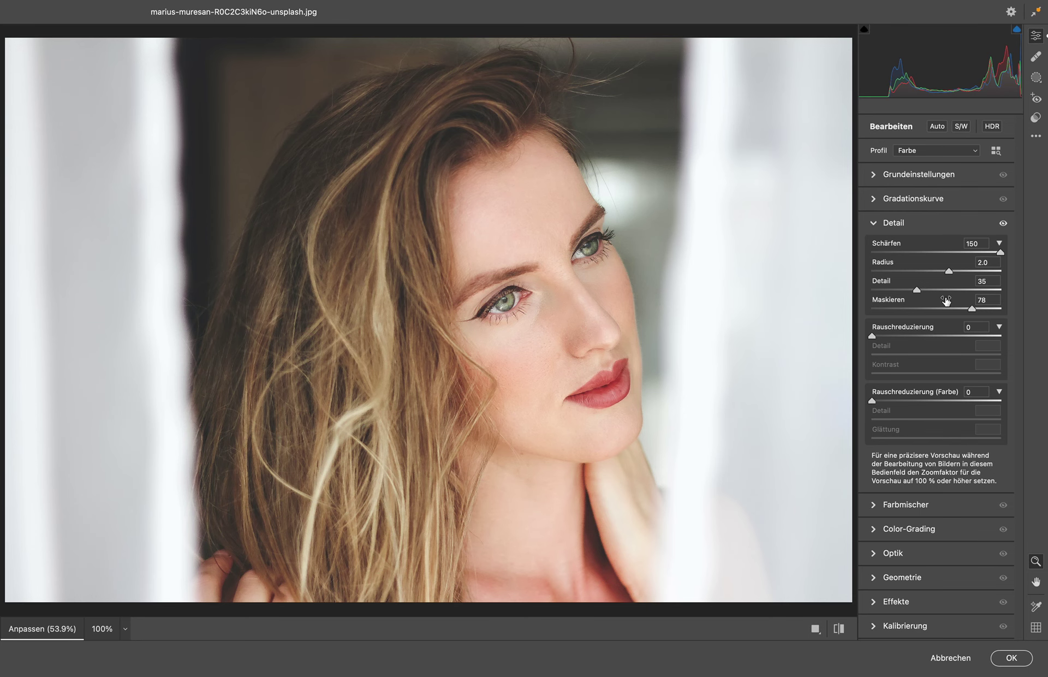
{"action": "left_click", "coordinate": [949, 290]}
{"action": "left_click", "coordinate": [1004, 658]}
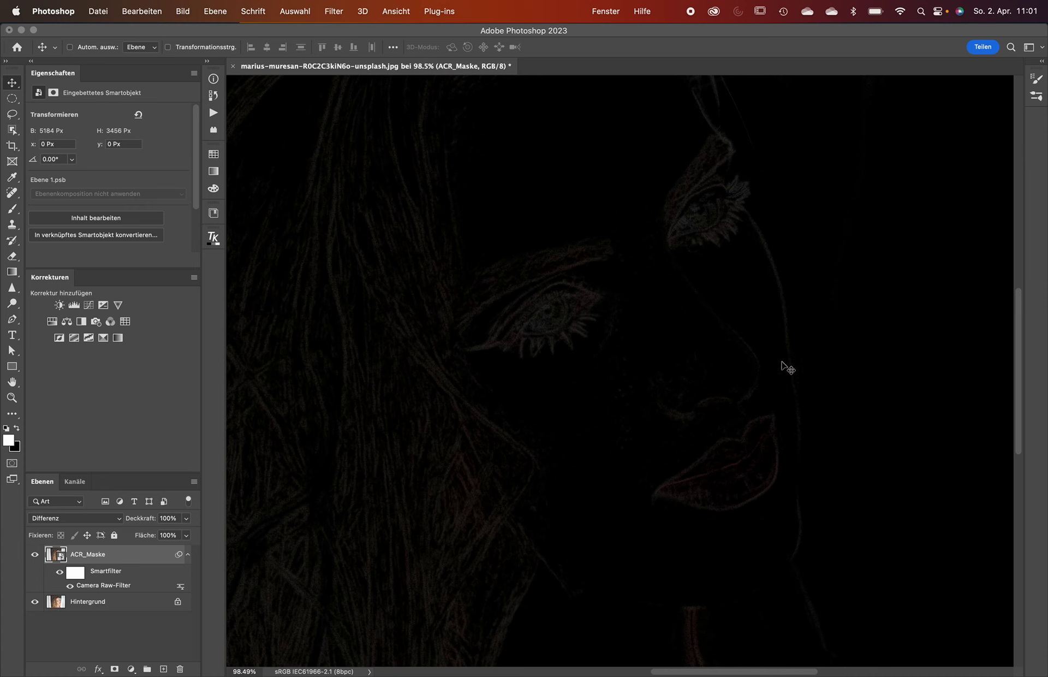
- Set the Camera Raw filter's sharpening radius to 4, clamped to the 3.0 maximum
{"action": "double_click", "coordinate": [123, 587]}
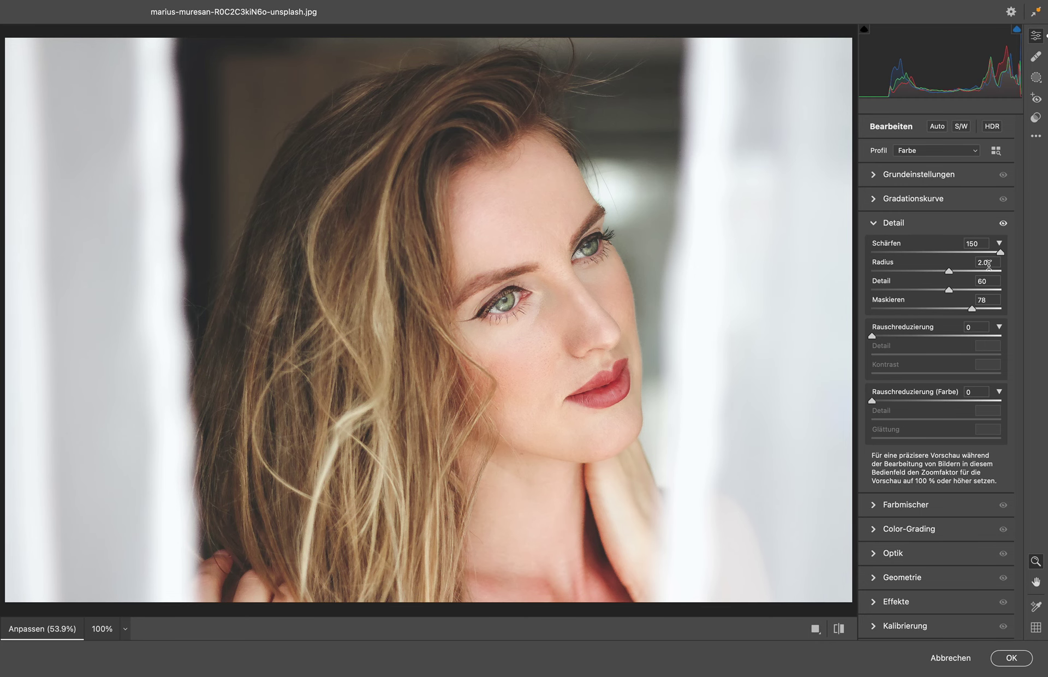
{"action": "key", "text": "Return"}
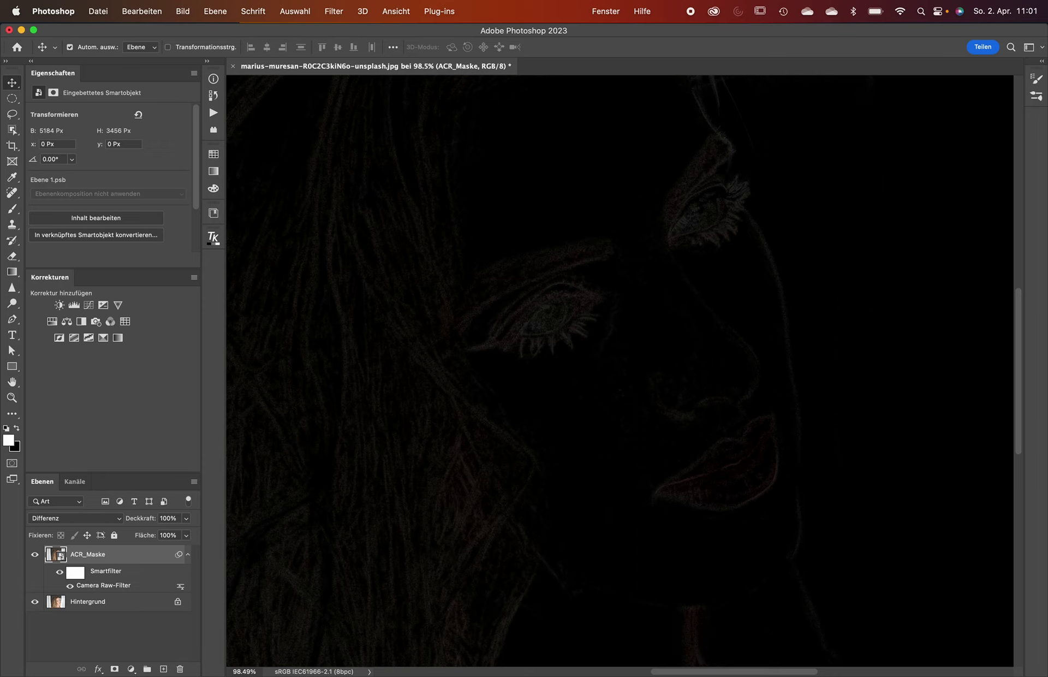
{"action": "key", "text": "ctrl+z"}
{"action": "key", "text": "ctrl+z"}
{"action": "key", "text": "ctrl+z"}
{"action": "key", "text": "ctrl+z"}
{"action": "key", "text": "ctrl+z"}
{"action": "key", "text": "ctrl+z"}
{"action": "double_click", "coordinate": [108, 586]}
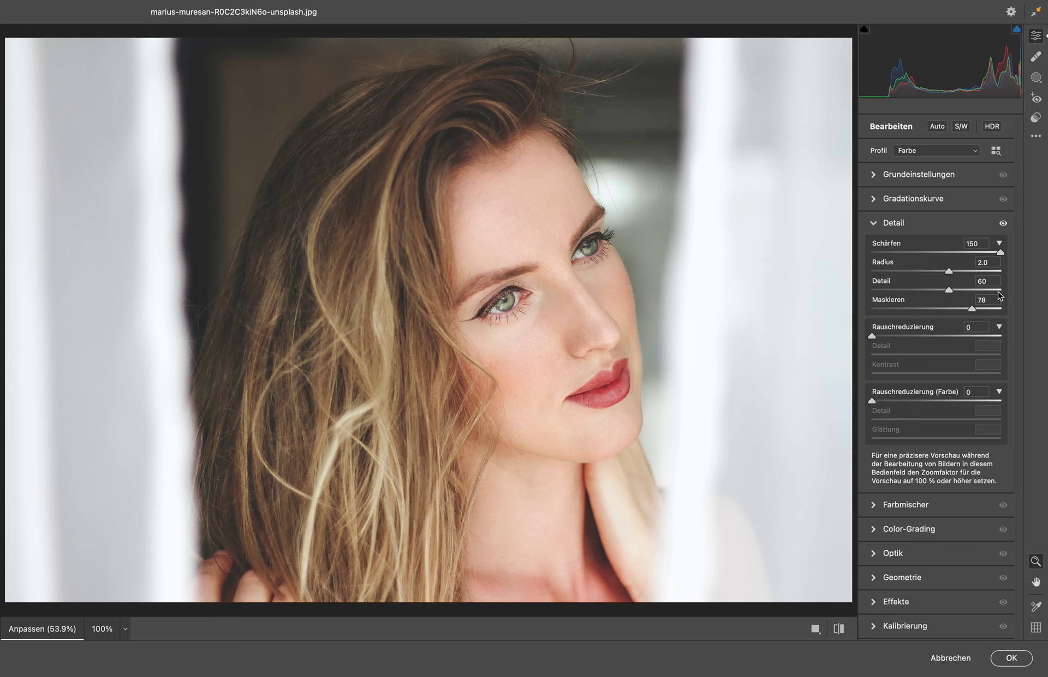
{"action": "left_click", "coordinate": [985, 262]}
{"action": "type", "text": "4"}
{"action": "key", "text": "Return"}
{"action": "key", "text": "Return"}
{"action": "left_click", "coordinate": [1012, 659]}
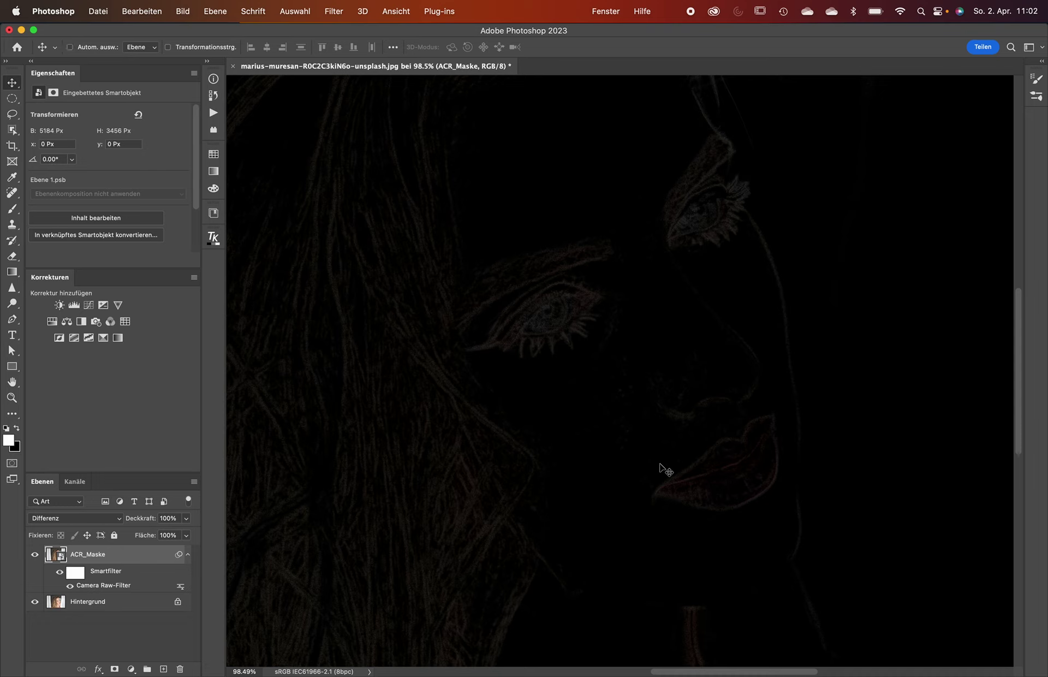
- Set luminance and colour noise reduction to 10 each in the Camera Raw filter
{"action": "double_click", "coordinate": [117, 585]}
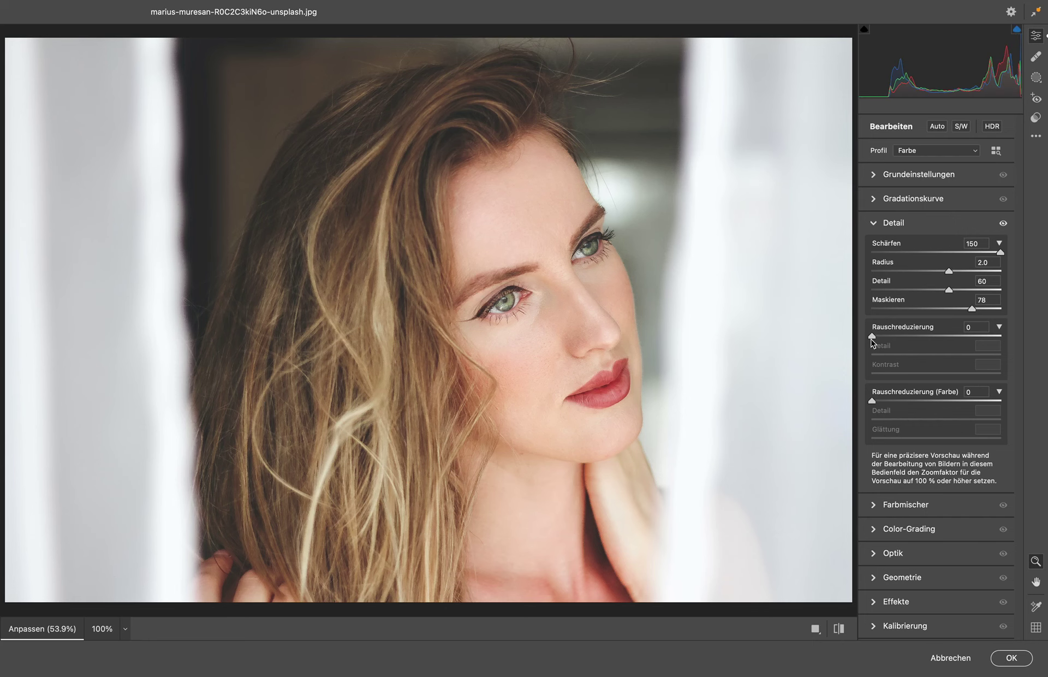
{"action": "left_click_drag", "start_coordinate": [873, 336], "coordinate": [889, 336]}
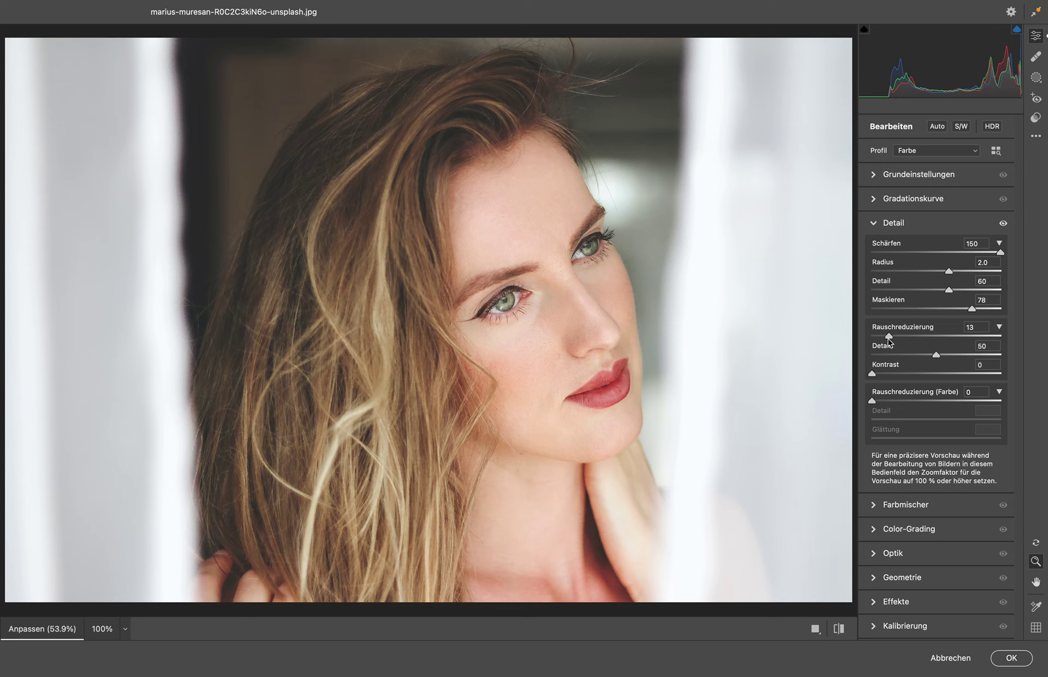
{"action": "left_click", "coordinate": [976, 326]}
{"action": "type", "text": "20"}
{"action": "key", "text": "Tab"}
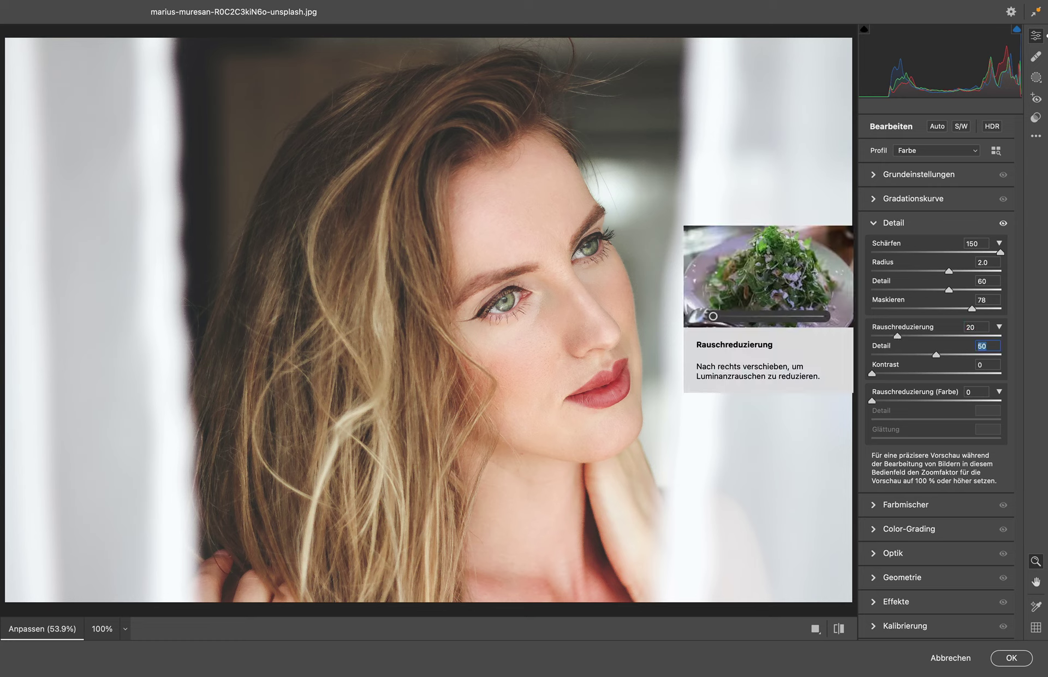
{"action": "left_click_drag", "start_coordinate": [897, 336], "coordinate": [885, 335]}
{"action": "key", "text": "Tab"}
{"action": "key", "text": "Tab"}
{"action": "type", "text": "10"}
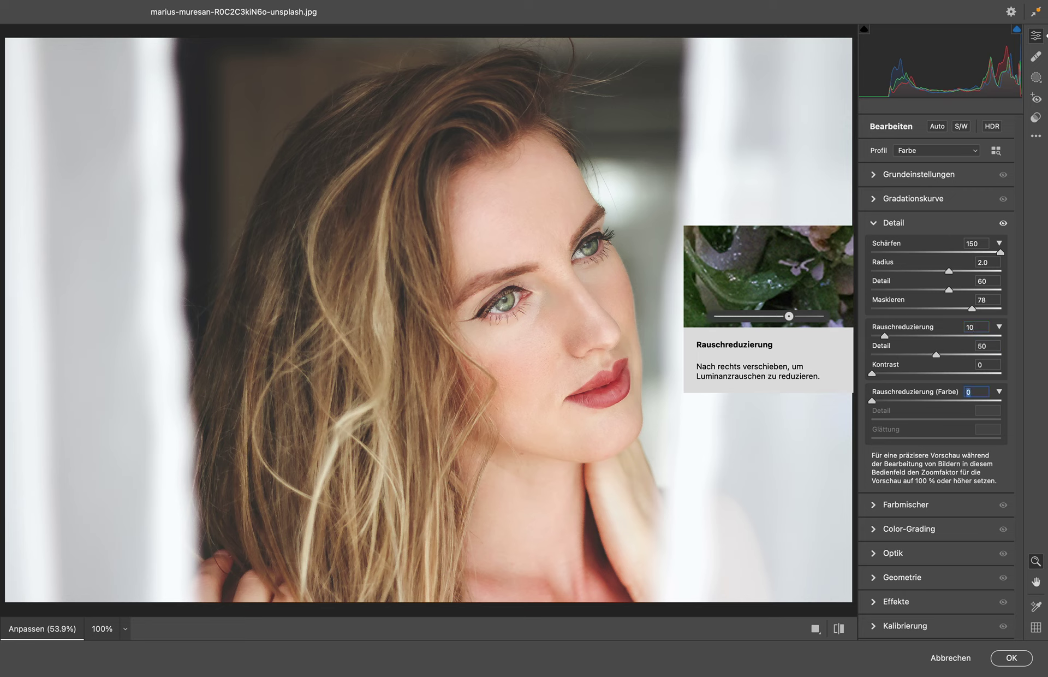
{"action": "key", "text": "Tab"}
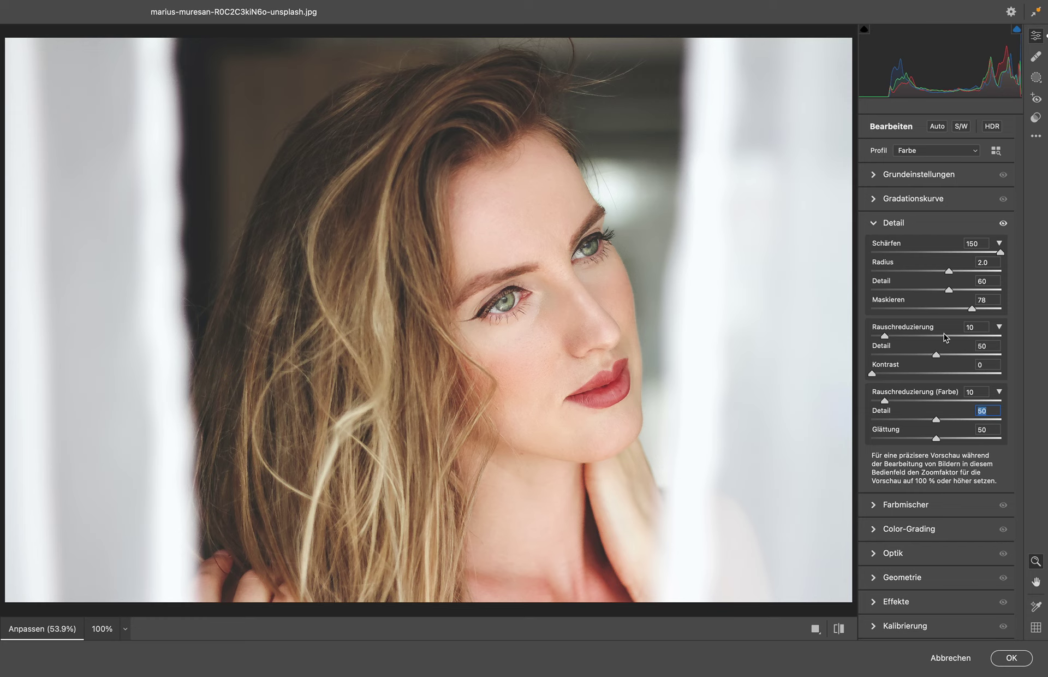
{"action": "left_click", "coordinate": [1011, 657]}
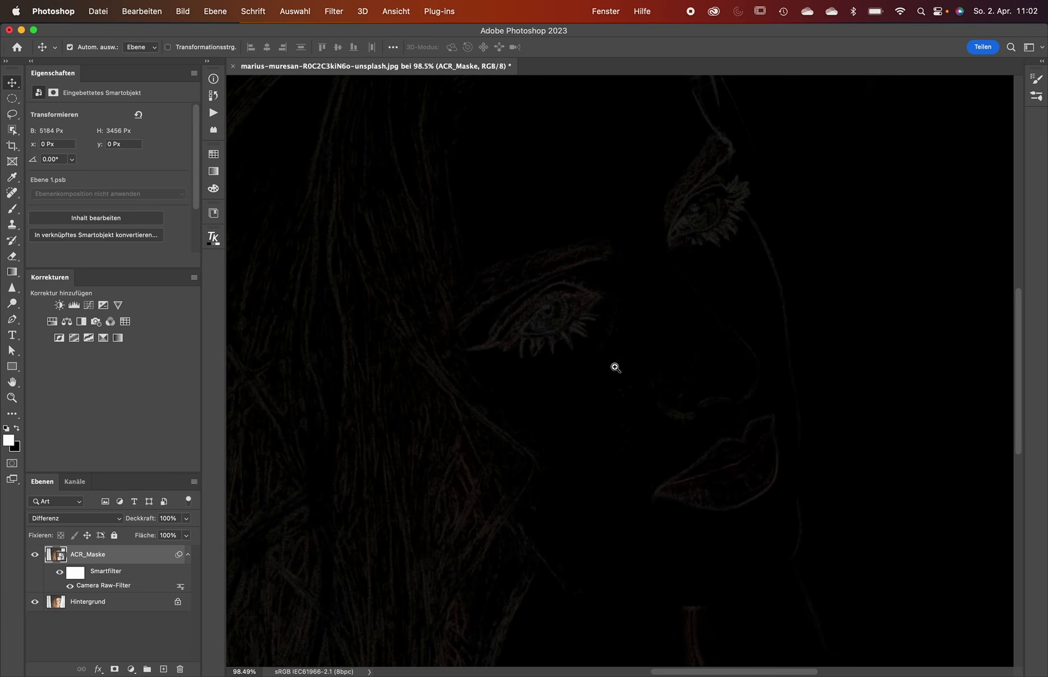
{"action": "left_click_drag", "start_coordinate": [616, 367], "coordinate": [659, 365]}
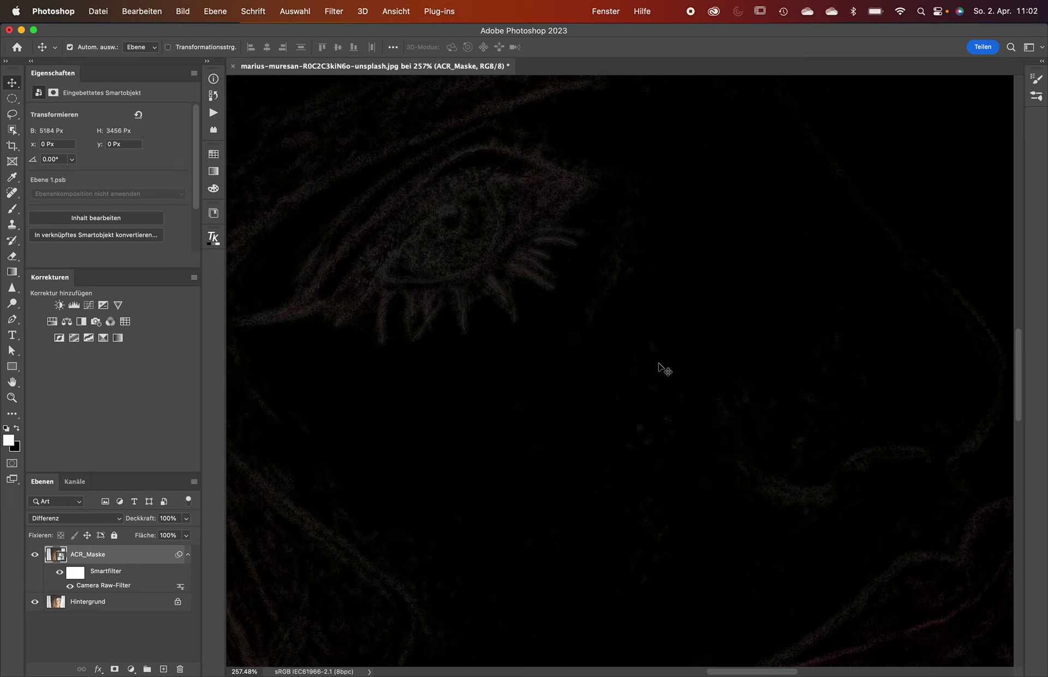
{"action": "key", "text": "super"}
{"action": "key", "text": "super+0"}
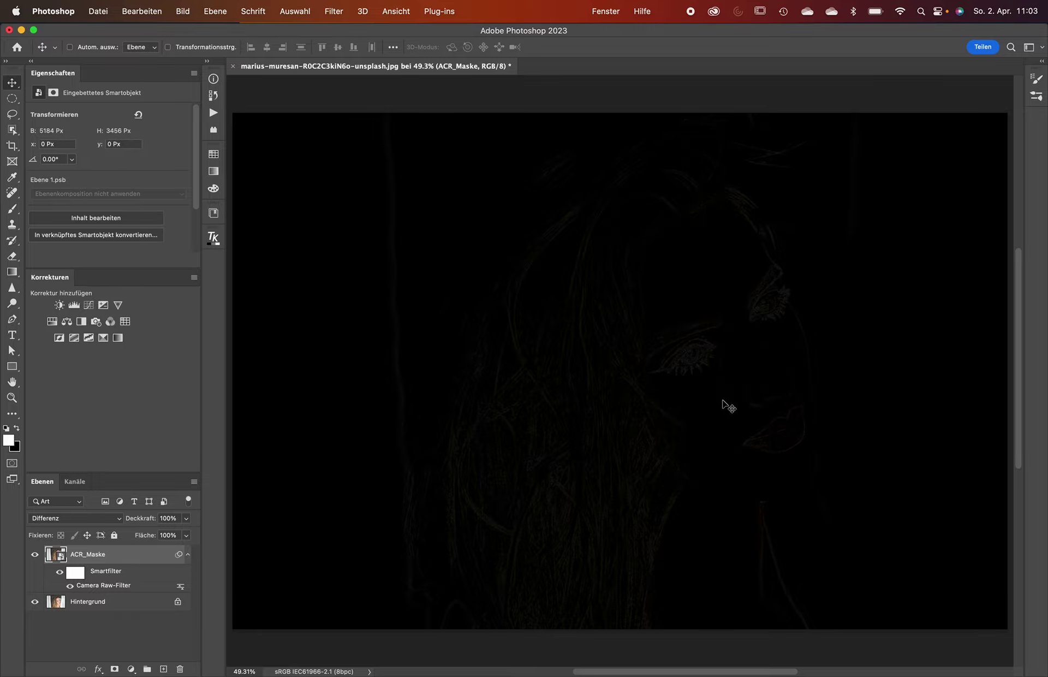
{"action": "mouse_move", "coordinate": [728, 406]}
{"action": "left_mouse_down"}
{"action": "mouse_move", "coordinate": [882, 340]}
{"action": "mouse_move", "coordinate": [860, 339]}
{"action": "left_mouse_up"}
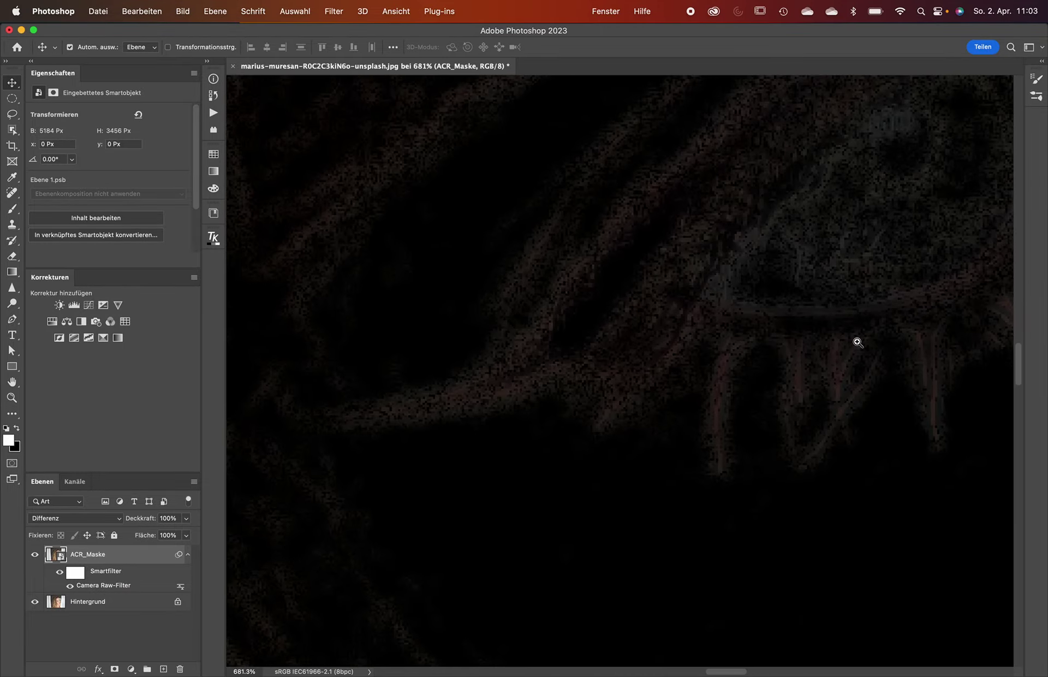
{"action": "key", "text": "super+0"}
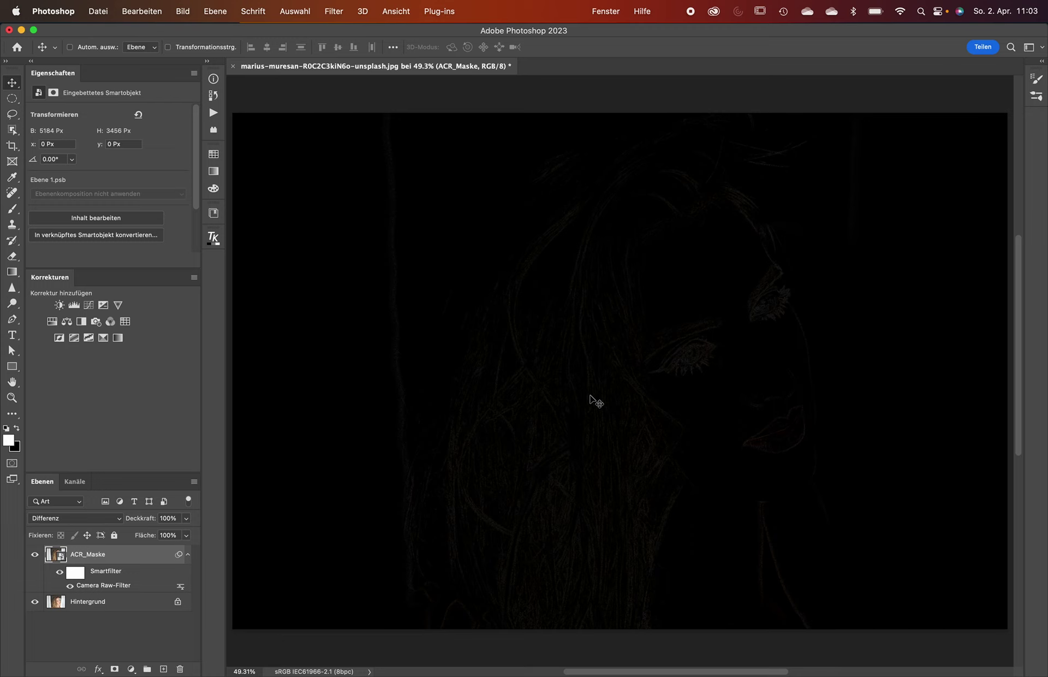
{"action": "key", "text": "super"}
- Stamp all visible layers into a new merged layer, Ebene 1
{"action": "key", "text": "super+alt+shift+e"}
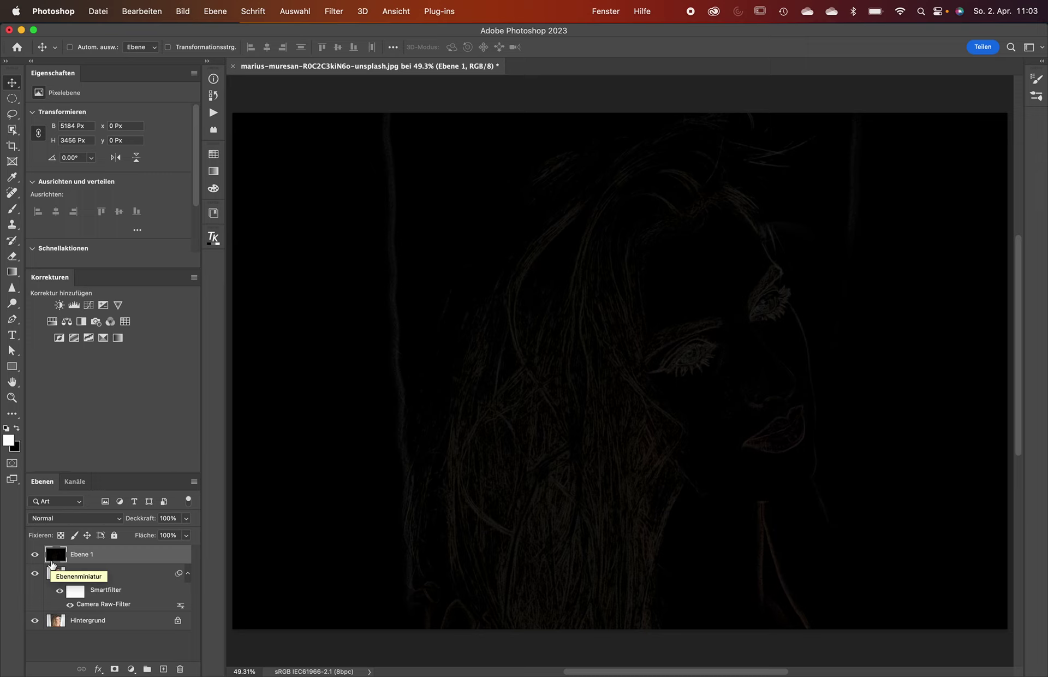
{"action": "left_click", "coordinate": [217, 7]}
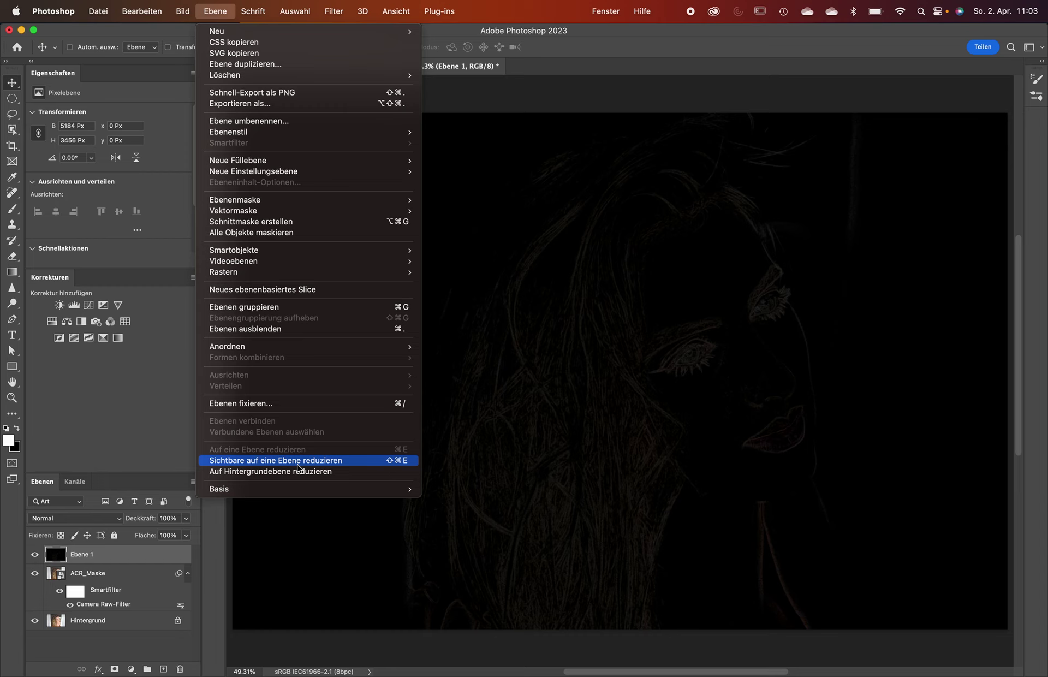
{"action": "left_click", "coordinate": [140, 561]}
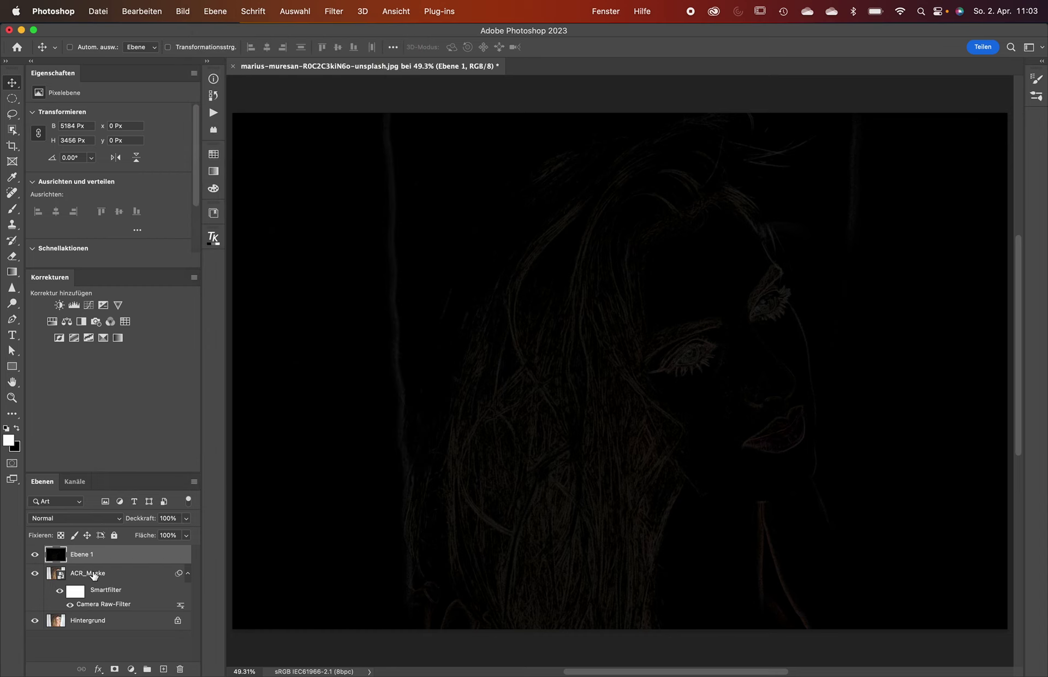
- Unlock the background as Ebene 0, move hidden ACR_Maske beneath it, and select Ebene 1
{"action": "left_click", "coordinate": [34, 555]}
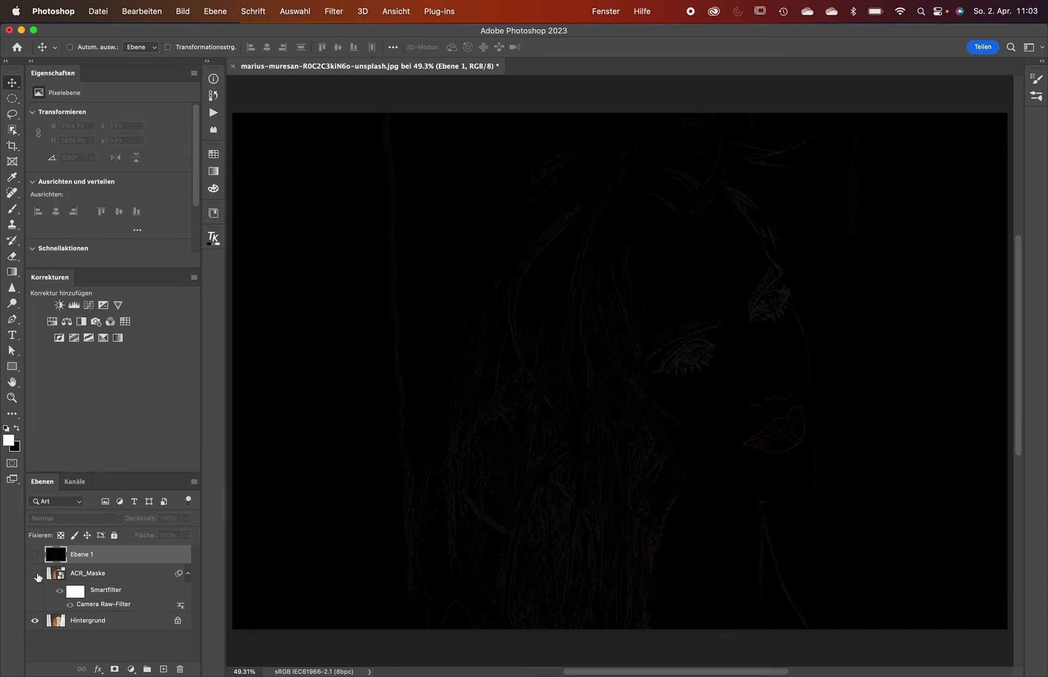
{"action": "left_click", "coordinate": [35, 573]}
{"action": "left_click", "coordinate": [178, 621]}
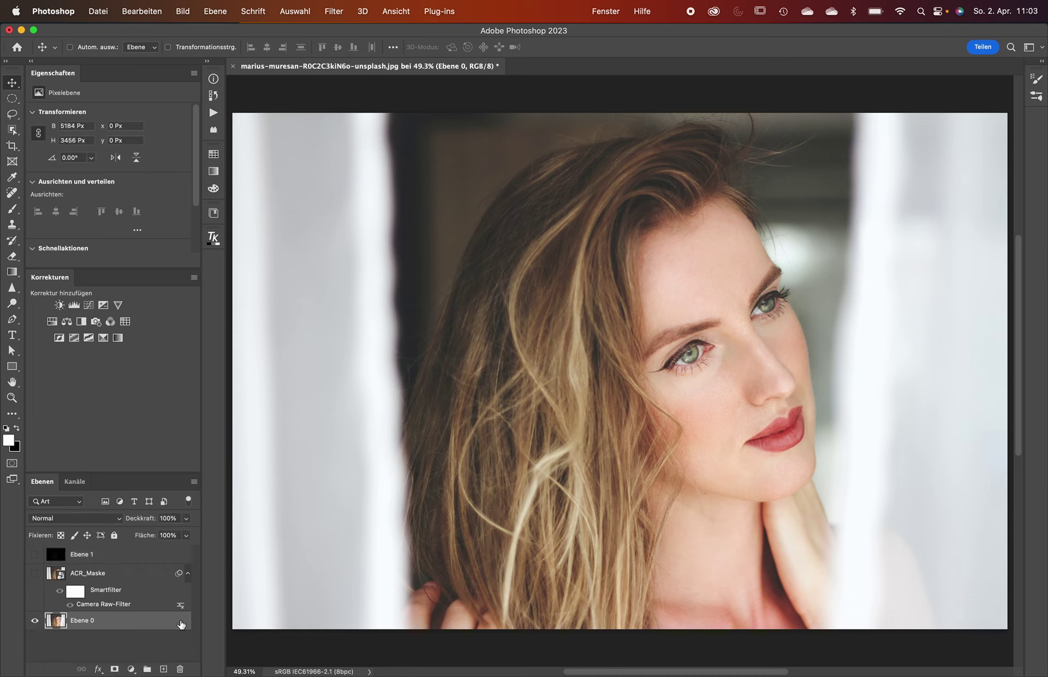
{"action": "left_click_drag", "start_coordinate": [56, 574], "coordinate": [73, 639]}
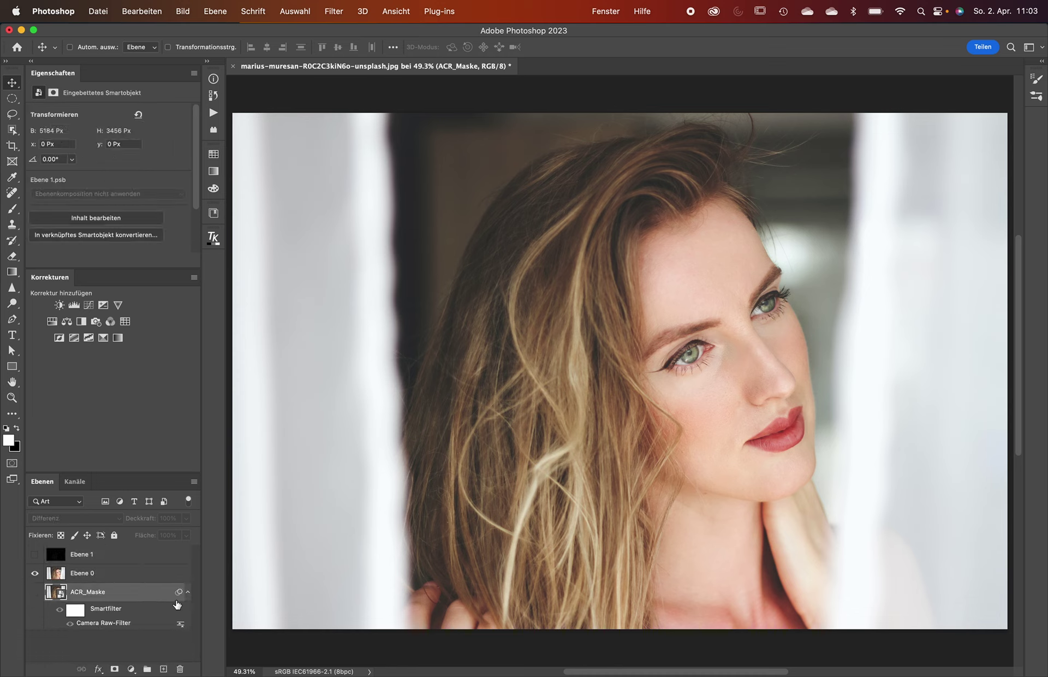
{"action": "left_click", "coordinate": [188, 592]}
{"action": "left_click", "coordinate": [35, 554]}
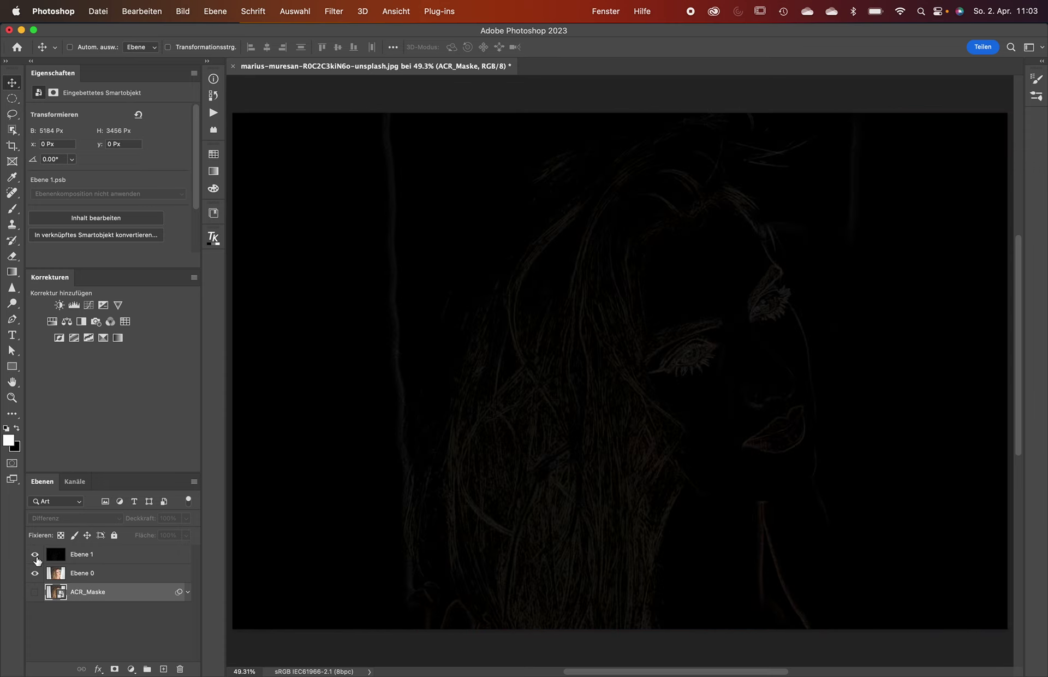
{"action": "left_click", "coordinate": [62, 556]}
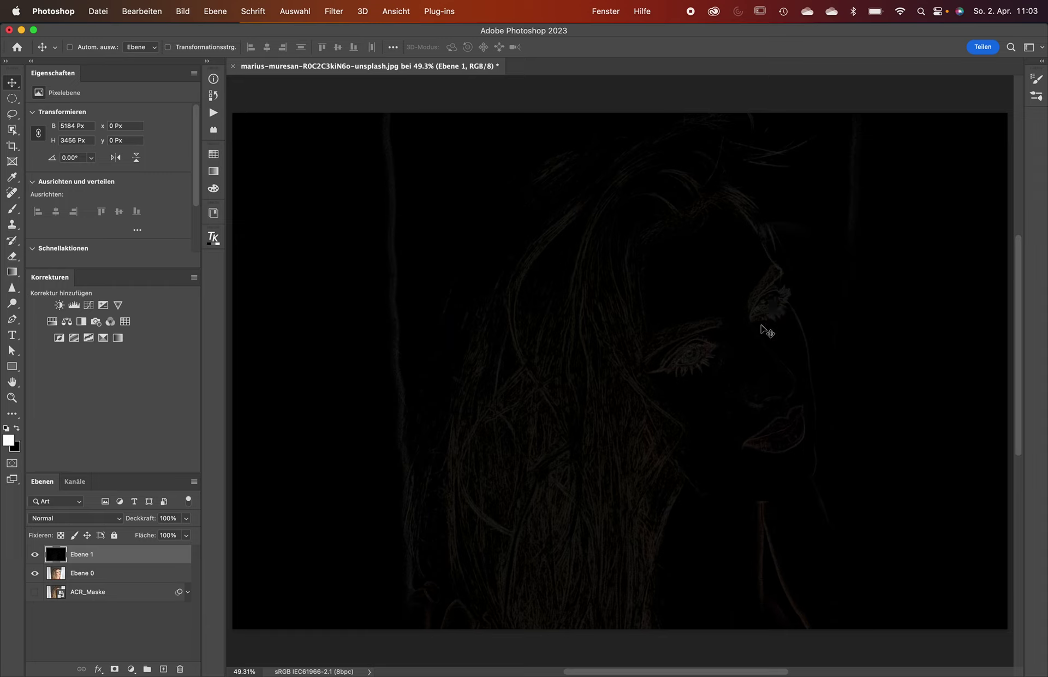
- Try a Black & White adjustment above Ebene 1 with reds 190 and yellows 131, then discard it
{"action": "key", "text": "super"}
{"action": "key", "text": "super"}
{"action": "key", "text": "super"}
{"action": "key", "text": "super"}
{"action": "left_click", "coordinate": [80, 321]}
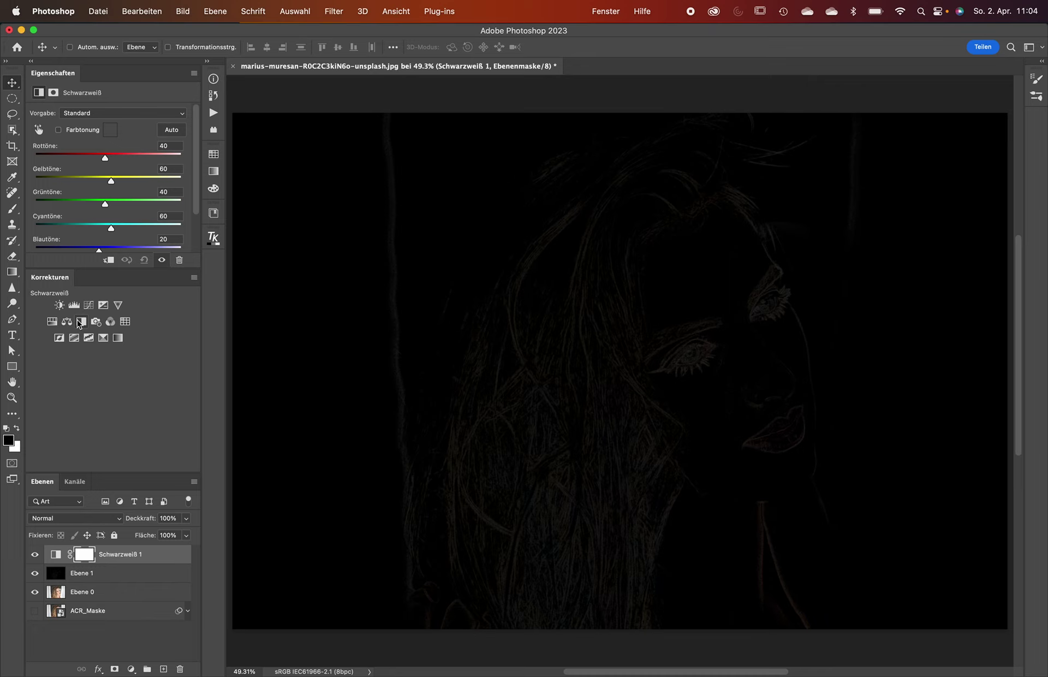
{"action": "left_click_drag", "start_coordinate": [105, 159], "coordinate": [158, 154]}
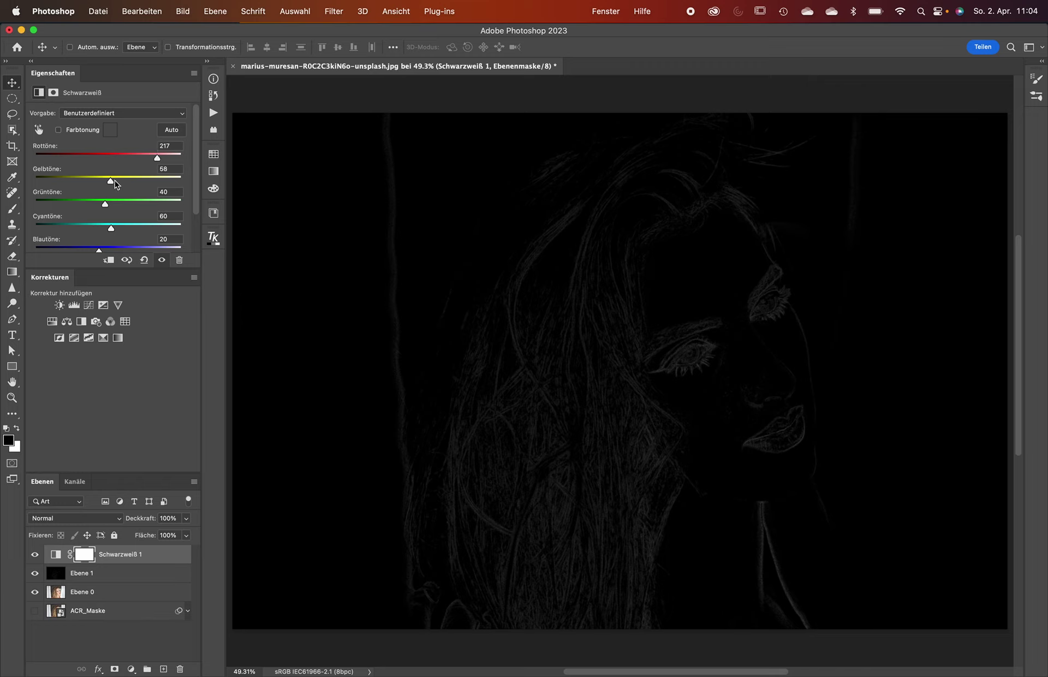
{"action": "mouse_move", "coordinate": [115, 185]}
{"action": "left_mouse_down"}
{"action": "mouse_move", "coordinate": [131, 182]}
{"action": "mouse_move", "coordinate": [117, 203]}
{"action": "mouse_move", "coordinate": [129, 232]}
{"action": "mouse_move", "coordinate": [122, 204]}
{"action": "mouse_move", "coordinate": [140, 203]}
{"action": "left_mouse_up"}
{"action": "scroll", "coordinate": [129, 232], "scroll_direction": "down", "scroll_amount": 2}
{"action": "scroll", "coordinate": [141, 204], "scroll_direction": "up", "scroll_amount": 2}
{"action": "left_click_drag", "start_coordinate": [155, 158], "coordinate": [149, 158]}
{"action": "key", "text": "BackSpace"}
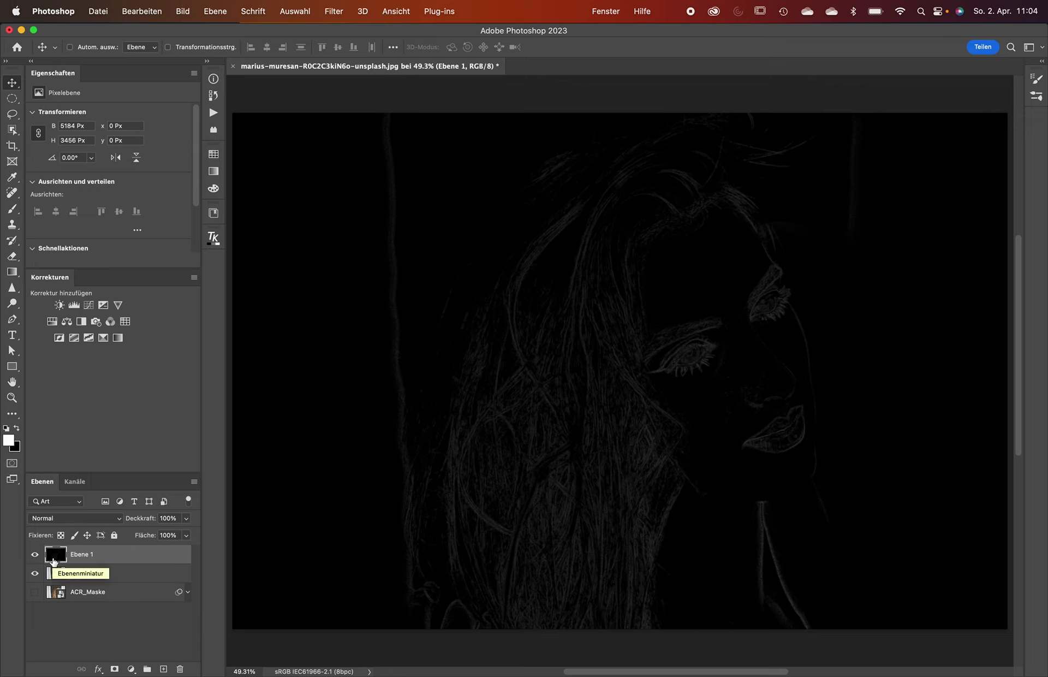
- Paint out the stray vertical curtain lines in black with a size-380 brush
{"action": "key", "text": "b"}
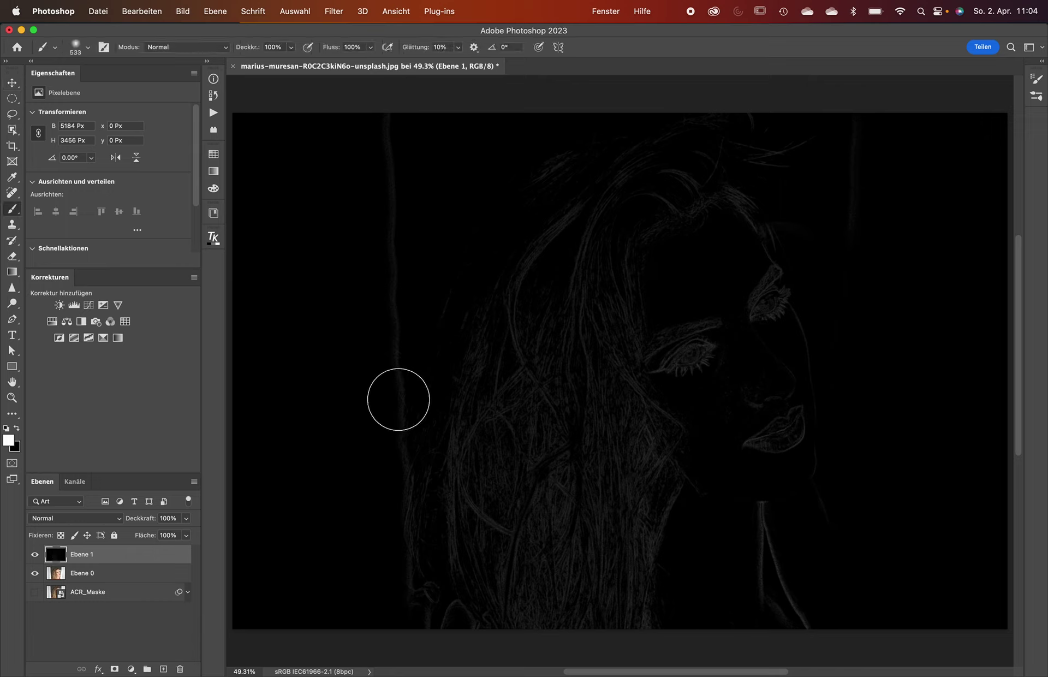
{"action": "mouse_move", "coordinate": [396, 408]}
{"action": "left_mouse_down"}
{"action": "mouse_move", "coordinate": [387, 405]}
{"action": "mouse_move", "coordinate": [381, 113]}
{"action": "left_mouse_up"}
{"action": "key", "text": "x"}
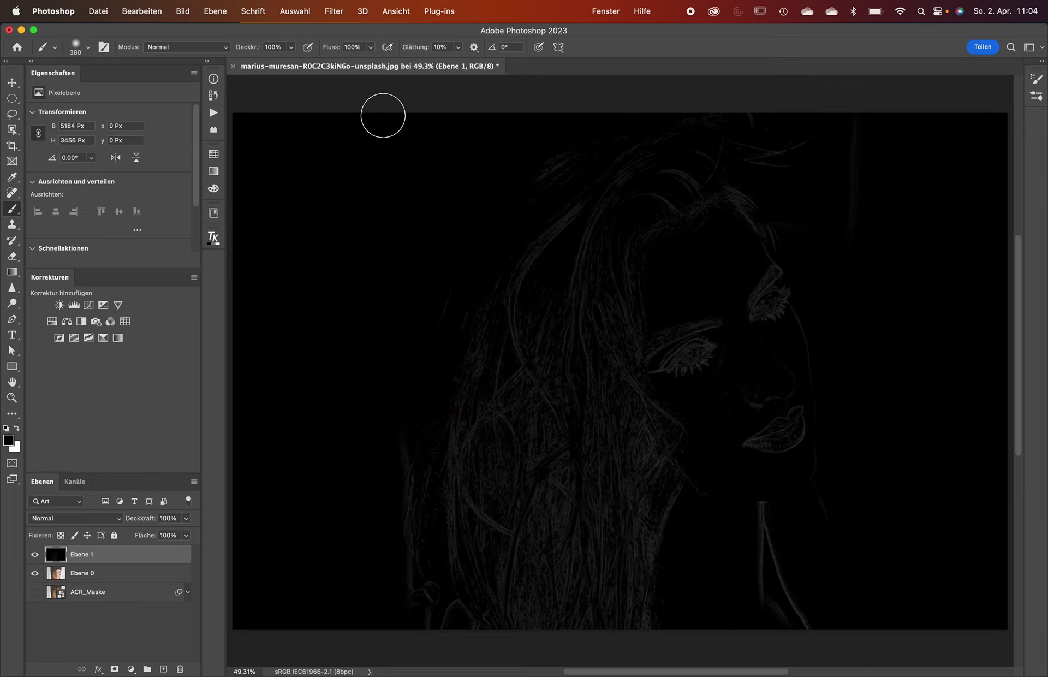
{"action": "mouse_move", "coordinate": [861, 192]}
{"action": "left_mouse_down"}
{"action": "mouse_move", "coordinate": [861, 250]}
{"action": "mouse_move", "coordinate": [863, 94]}
{"action": "left_mouse_up"}
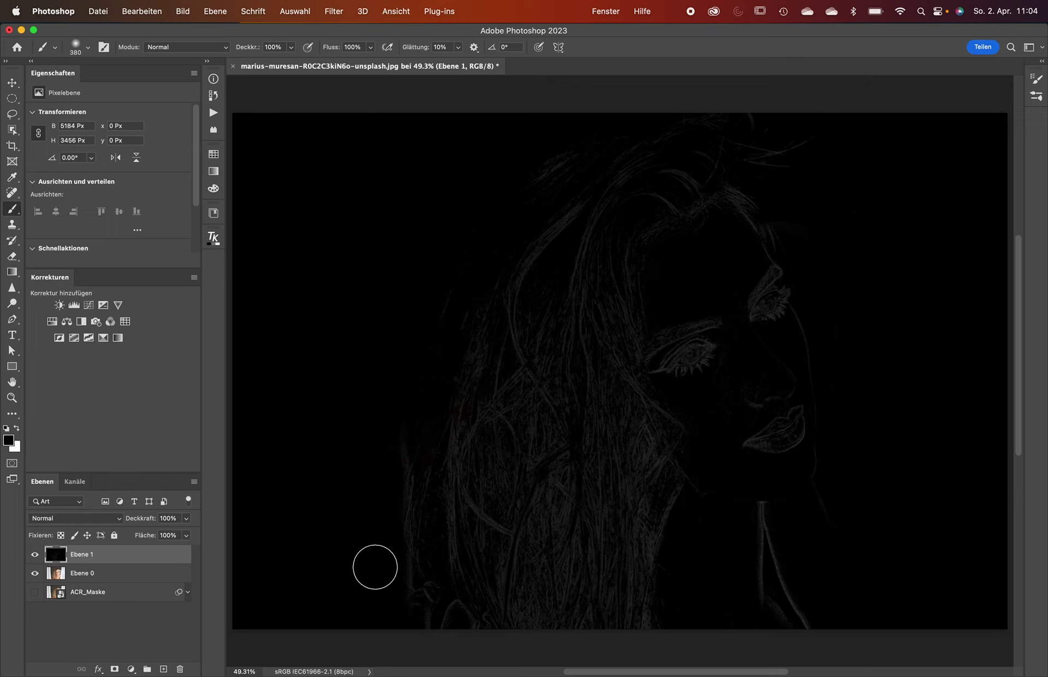
{"action": "left_click_drag", "start_coordinate": [387, 423], "coordinate": [392, 615]}
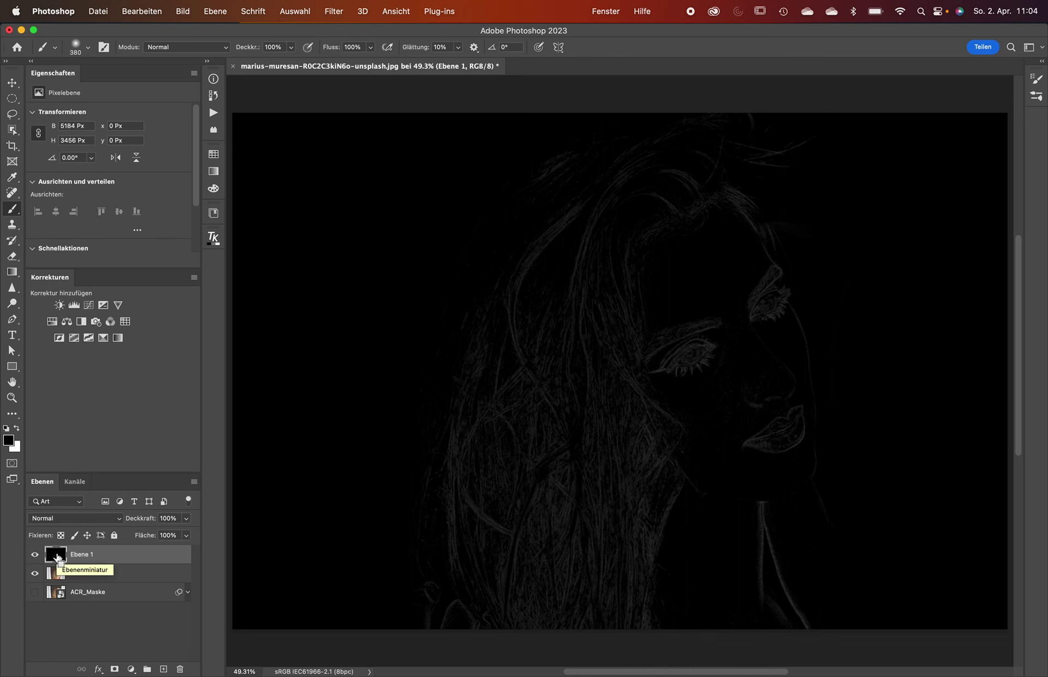
- Test Auto Contrast on the edge map, revert it, and bring up Curves
{"action": "key", "text": "super+shift+l"}
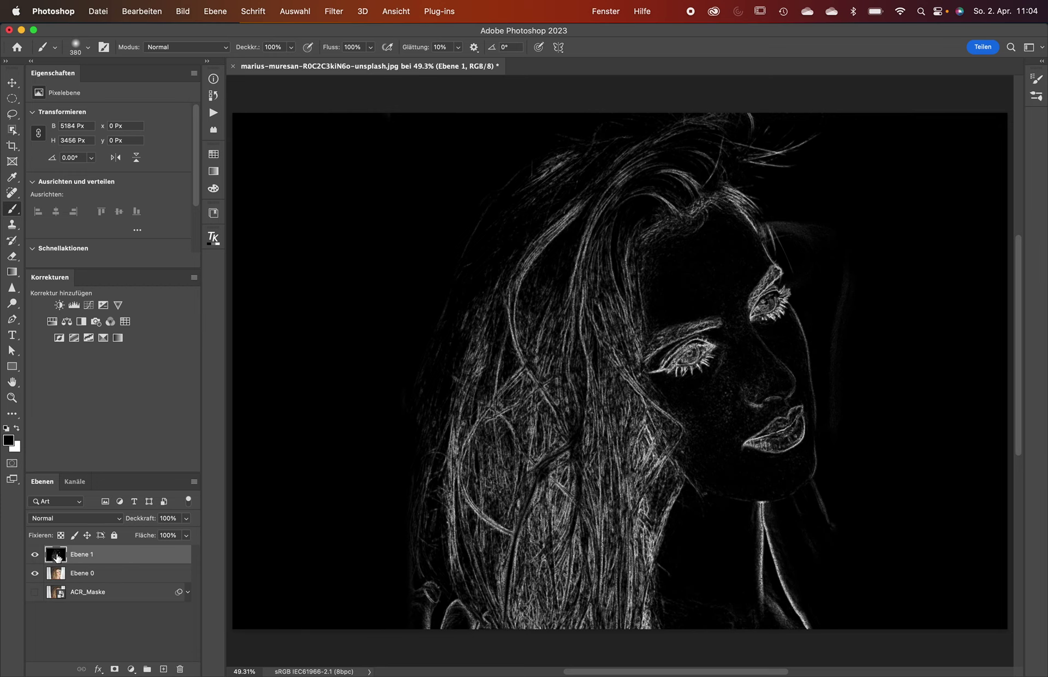
{"action": "key", "text": "super+z"}
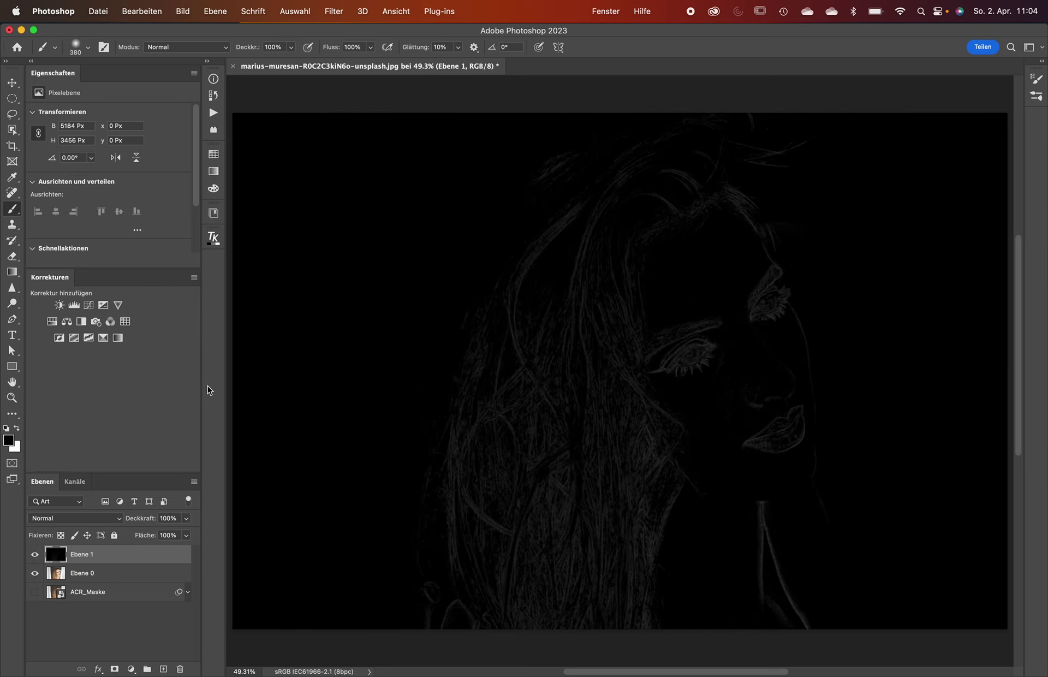
{"action": "key", "text": "space"}
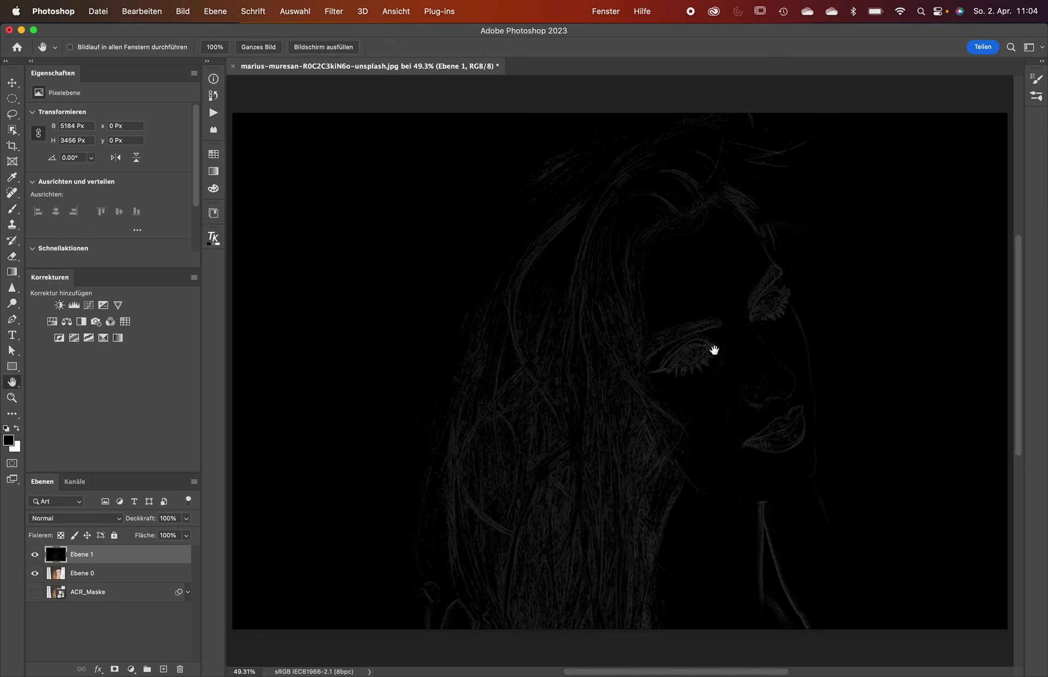
{"action": "key", "text": "super+shift+z"}
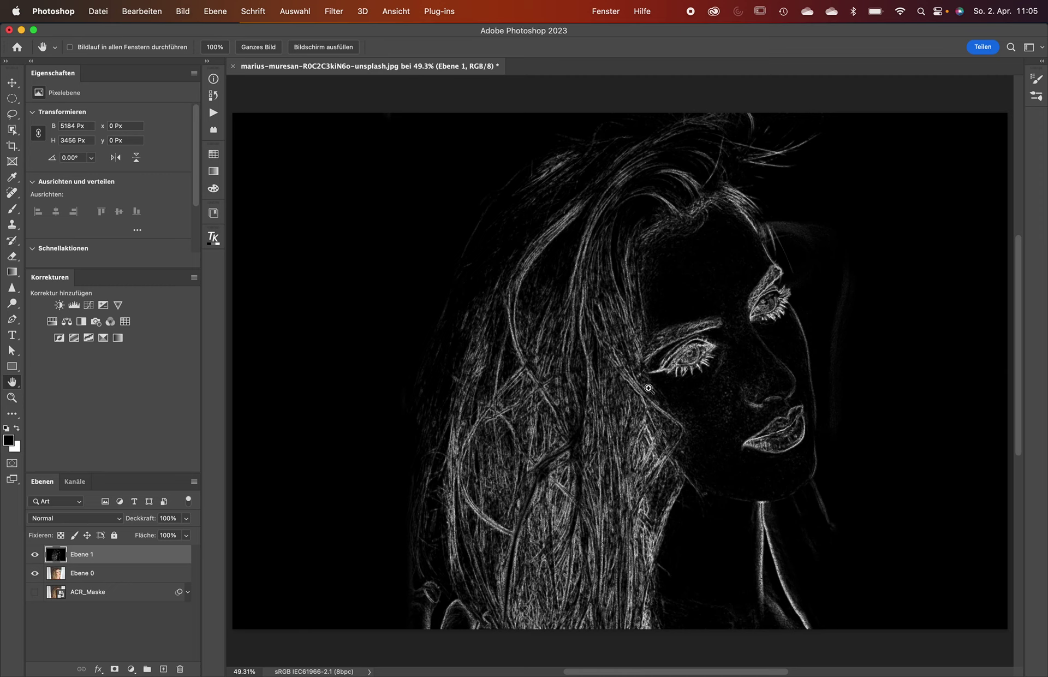
{"action": "key", "text": "super+z"}
{"action": "key", "text": "super+m"}
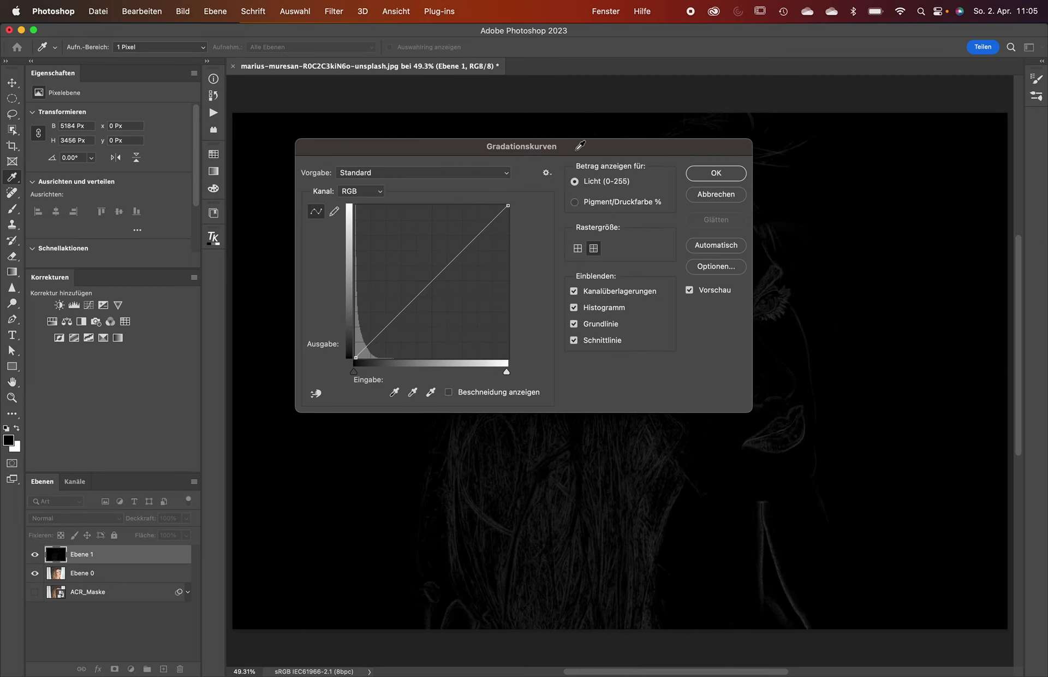
- Steepen the RGB curve by pulling in the white point and lifting the dark tones
{"action": "left_click_drag", "start_coordinate": [580, 145], "coordinate": [378, 39]}
{"action": "mouse_move", "coordinate": [305, 99]}
{"action": "left_mouse_down"}
{"action": "mouse_move", "coordinate": [250, 100]}
{"action": "mouse_move", "coordinate": [184, 65]}
{"action": "left_mouse_up"}
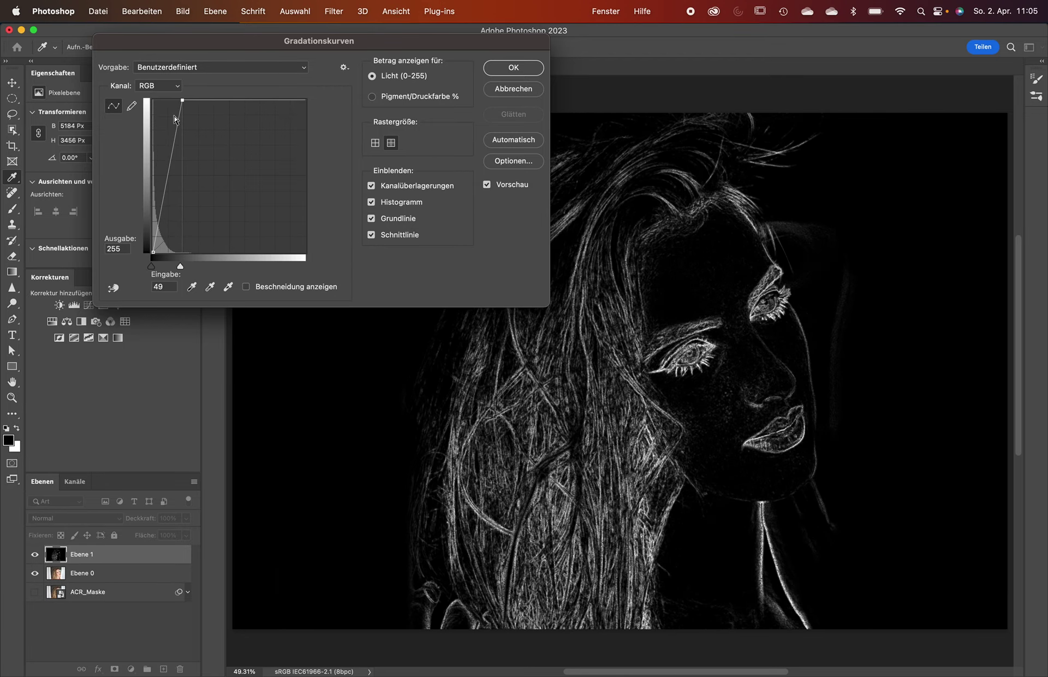
{"action": "left_click", "coordinate": [170, 134]}
{"action": "left_click_drag", "start_coordinate": [169, 134], "coordinate": [167, 135]}
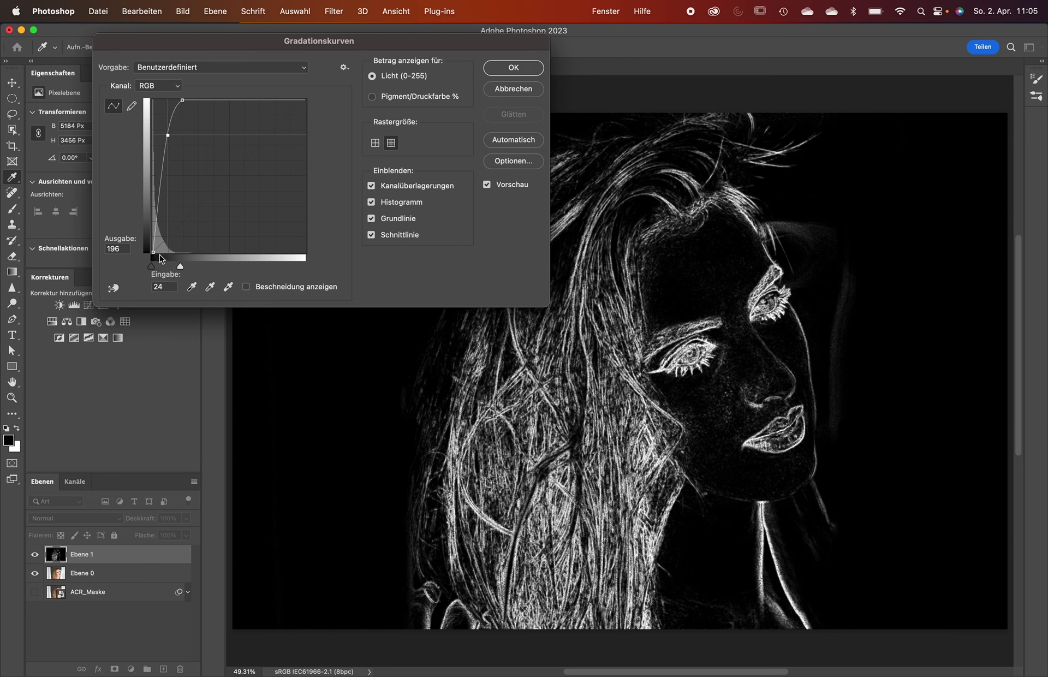
{"action": "left_click_drag", "start_coordinate": [152, 266], "coordinate": [153, 270]}
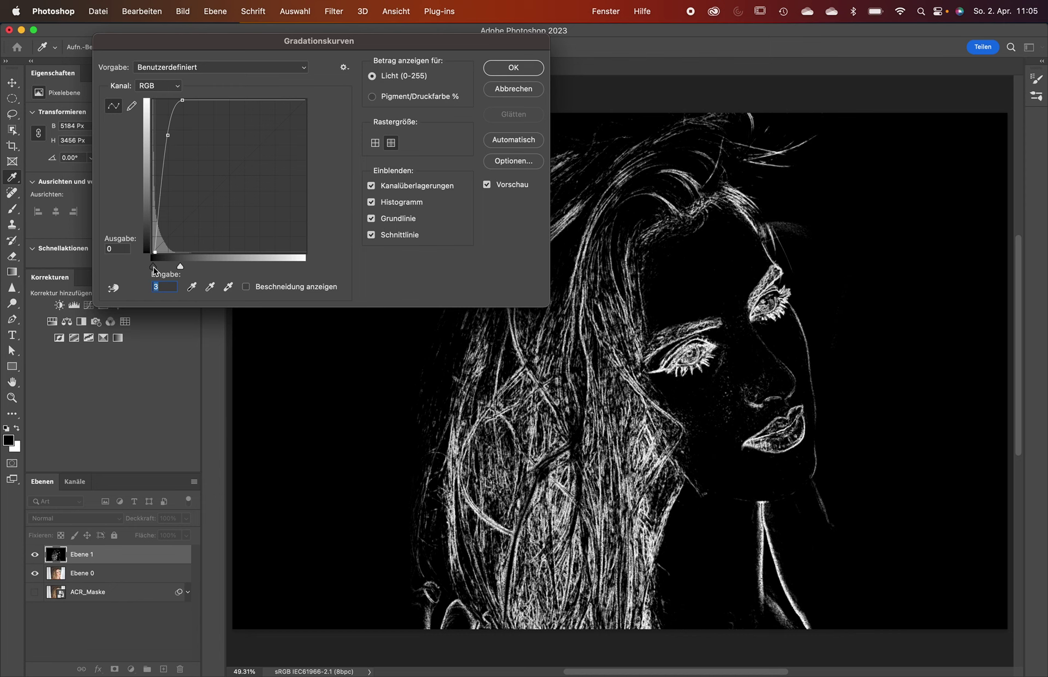
{"action": "left_click", "coordinate": [519, 70]}
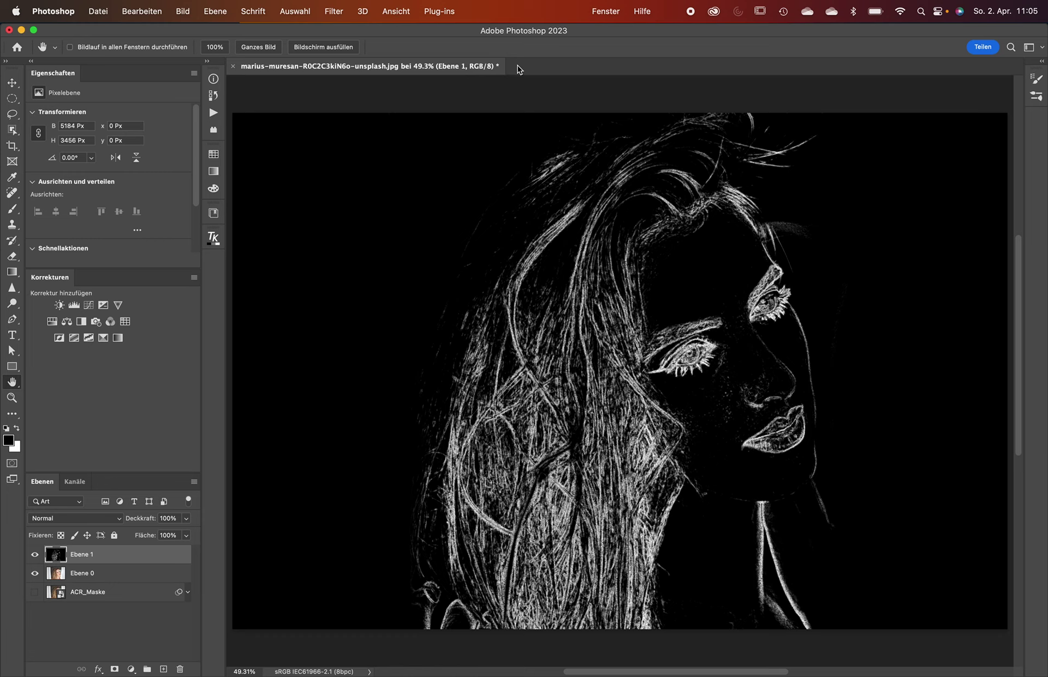
- Save the layered document as the TIFF file Tutorial.tif, accepting the default TIFF options
{"action": "key", "text": "super+a"}
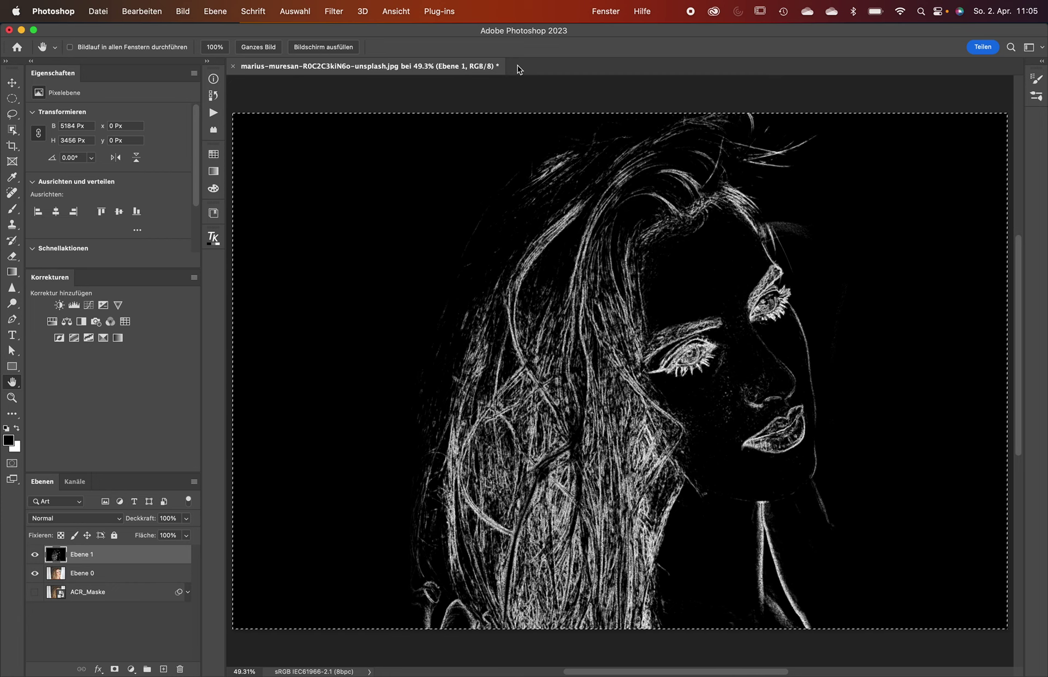
{"action": "key", "text": "super+d"}
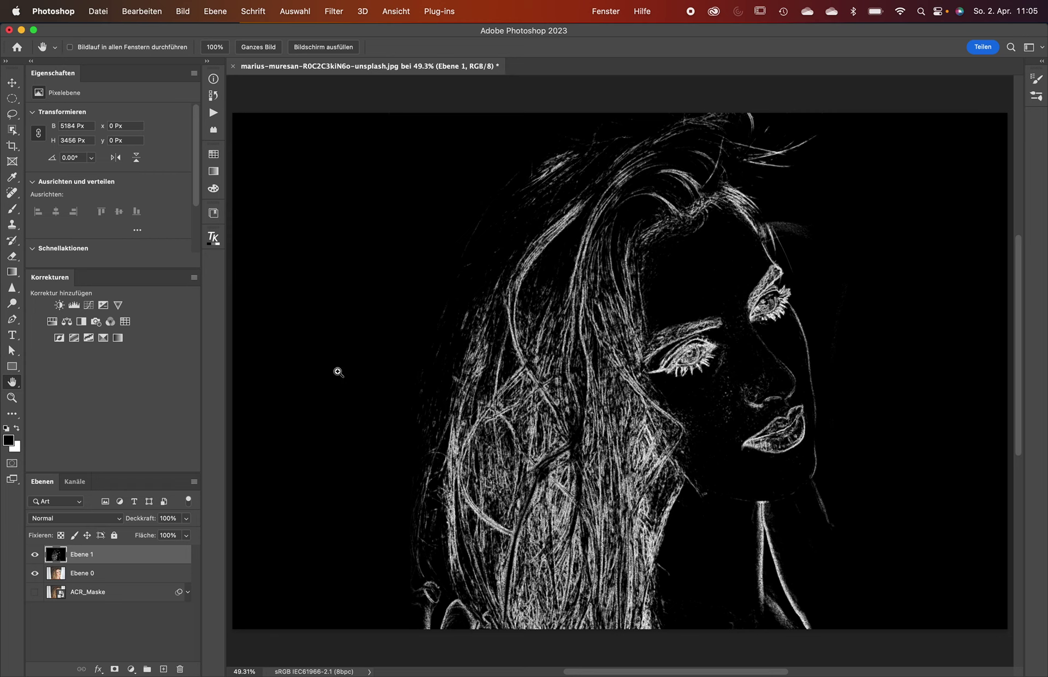
{"action": "key", "text": "super+shift+s"}
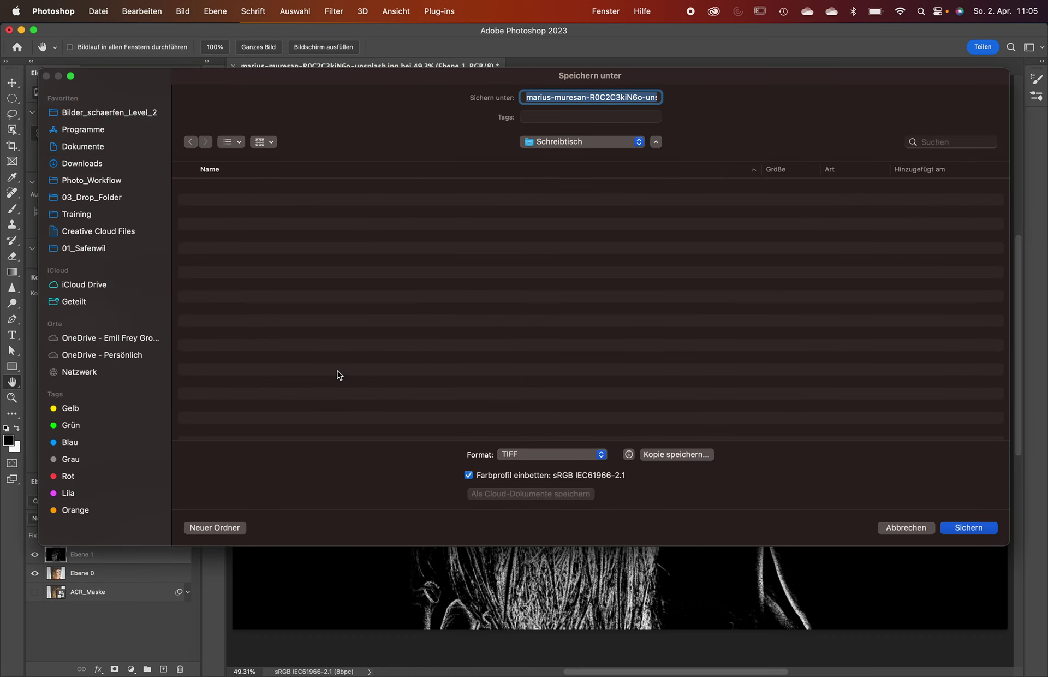
{"action": "type", "text": "Tutor"}
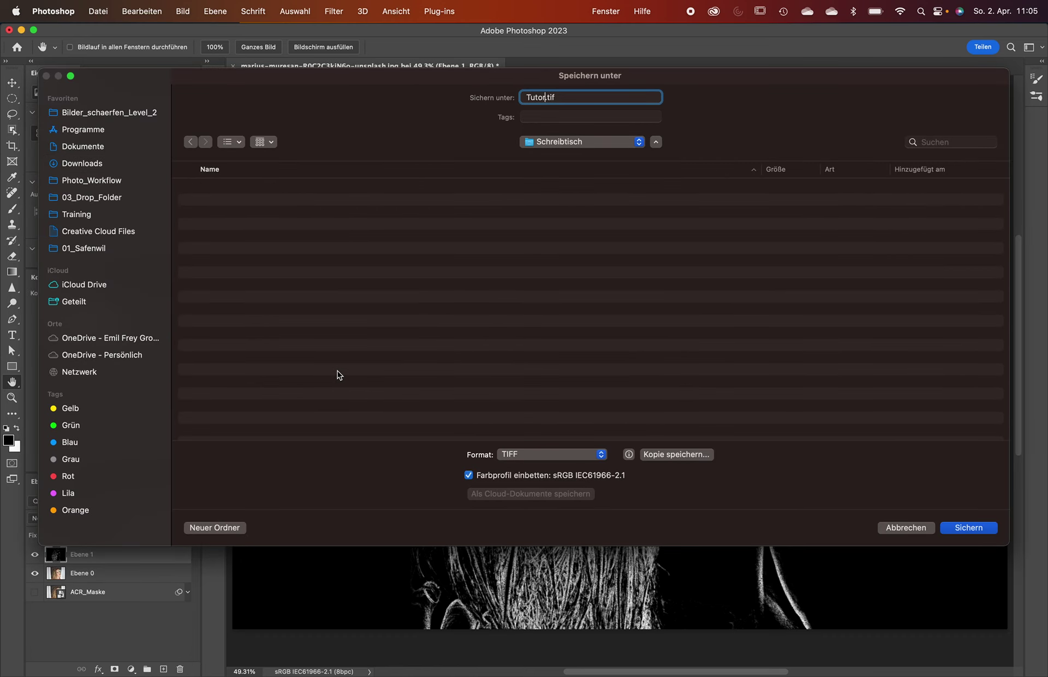
{"action": "type", "text": "ial"}
{"action": "key", "text": "Return"}
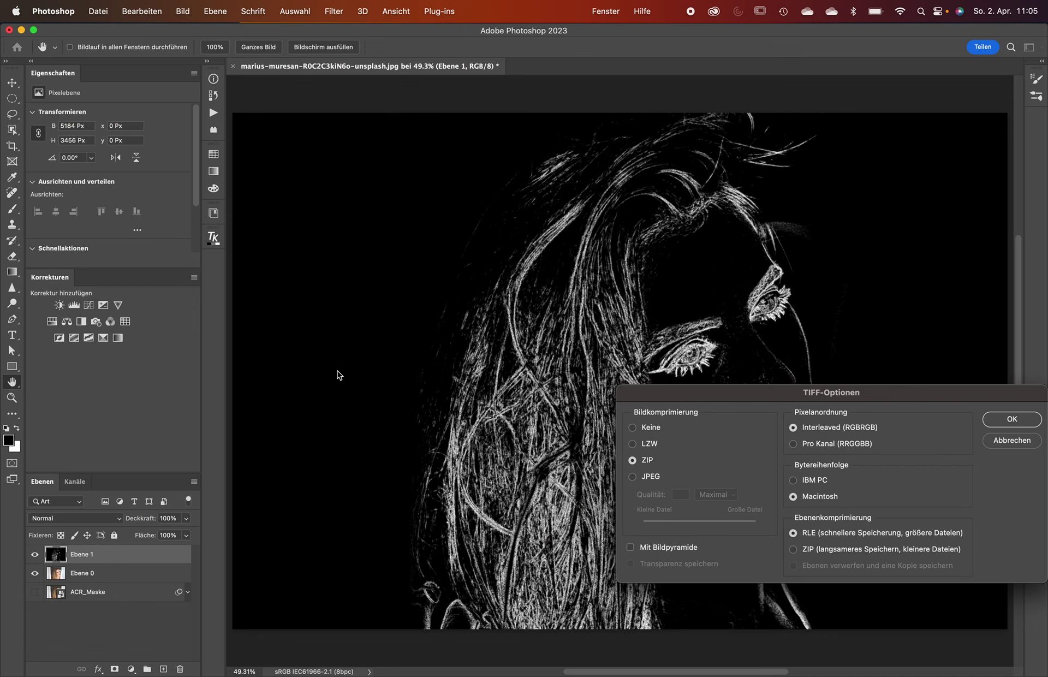
{"action": "key", "text": "Return"}
{"action": "key", "text": "Return"}
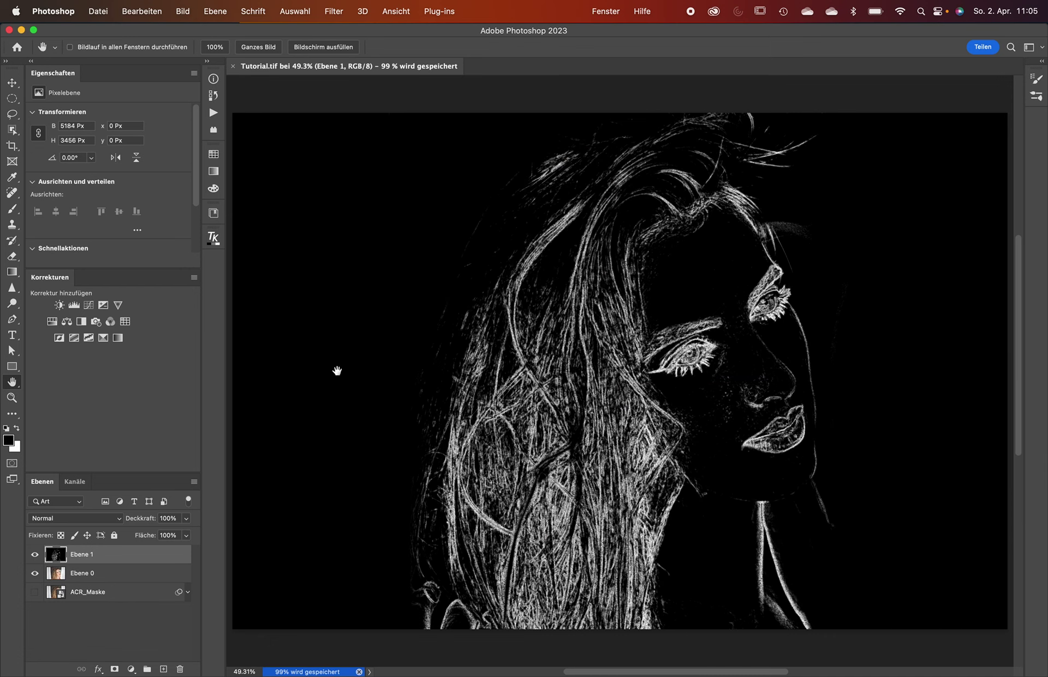
- Hide the Ebene 1 edge map and convert Ebene 0 into a smart object
{"action": "left_click", "coordinate": [37, 555]}
{"action": "left_click", "coordinate": [117, 579]}
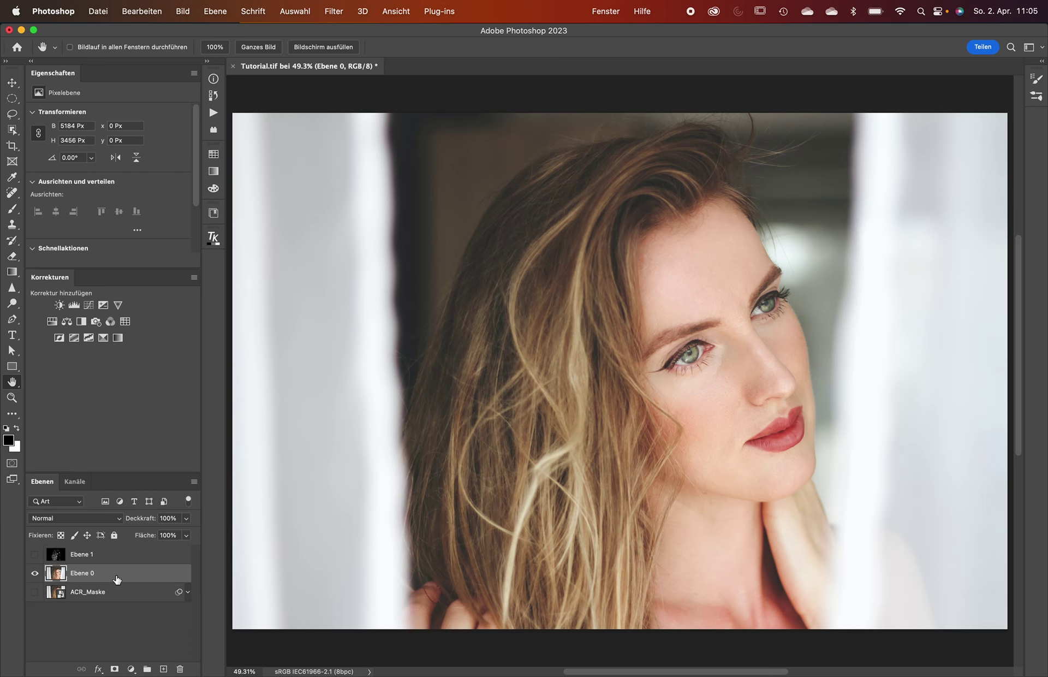
{"action": "right_click", "coordinate": [117, 578]}
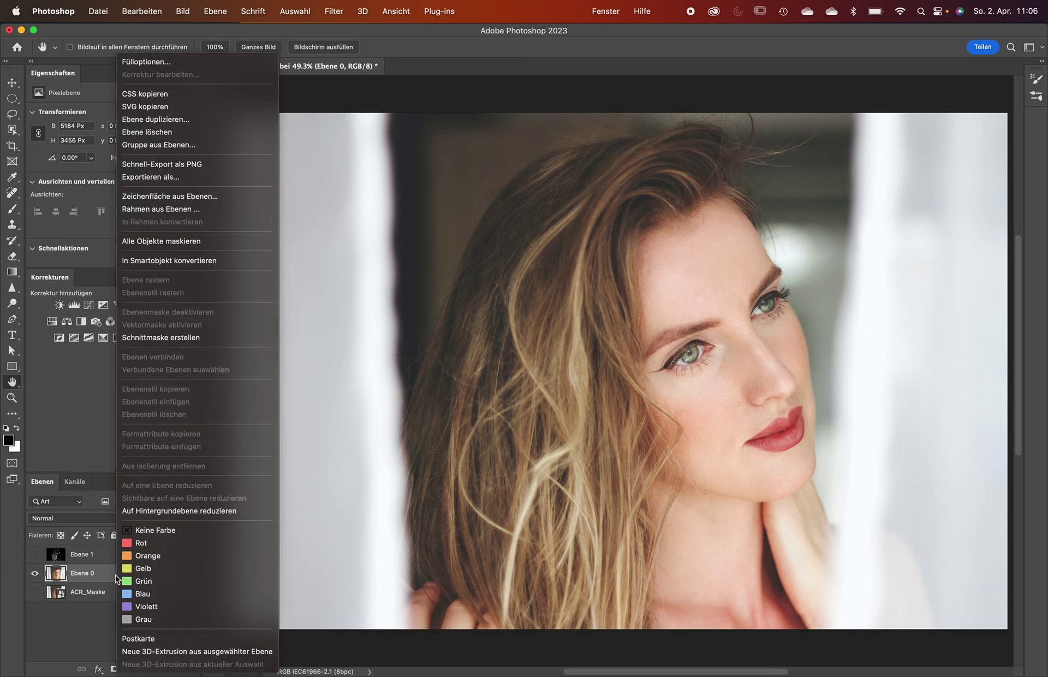
{"action": "left_click", "coordinate": [174, 260]}
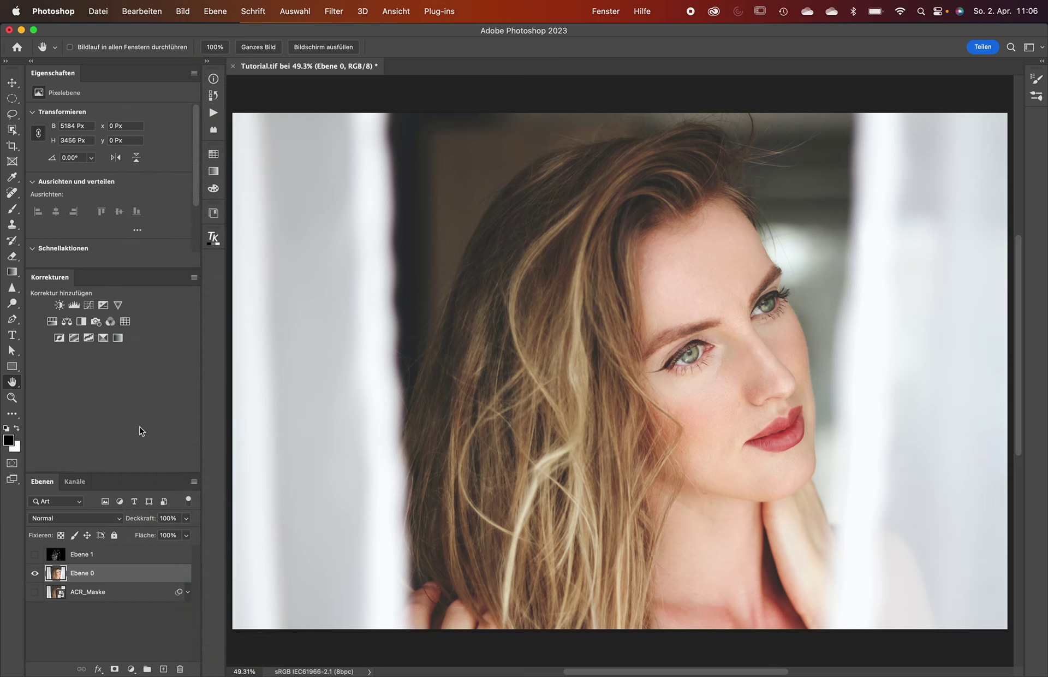
- Rename the smart object to Portrait and apply the Eigener Filter sharpening filter
{"action": "double_click", "coordinate": [84, 573]}
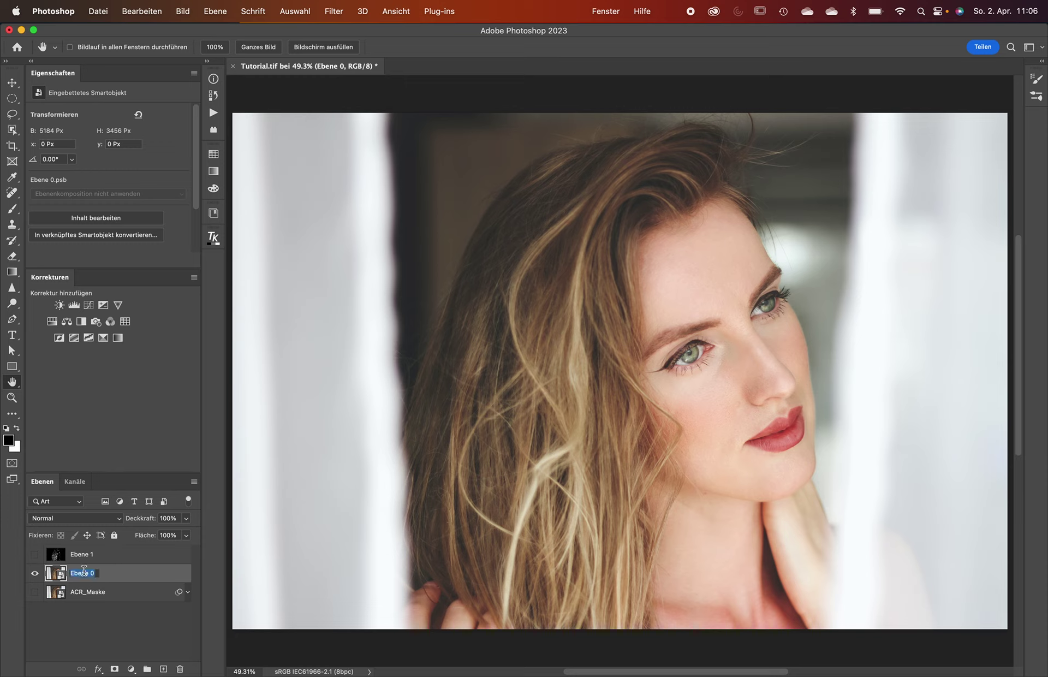
{"action": "type", "text": "Portrait"}
{"action": "key", "text": "Return"}
{"action": "left_click", "coordinate": [333, 11]}
{"action": "mouse_move", "coordinate": [357, 270]}
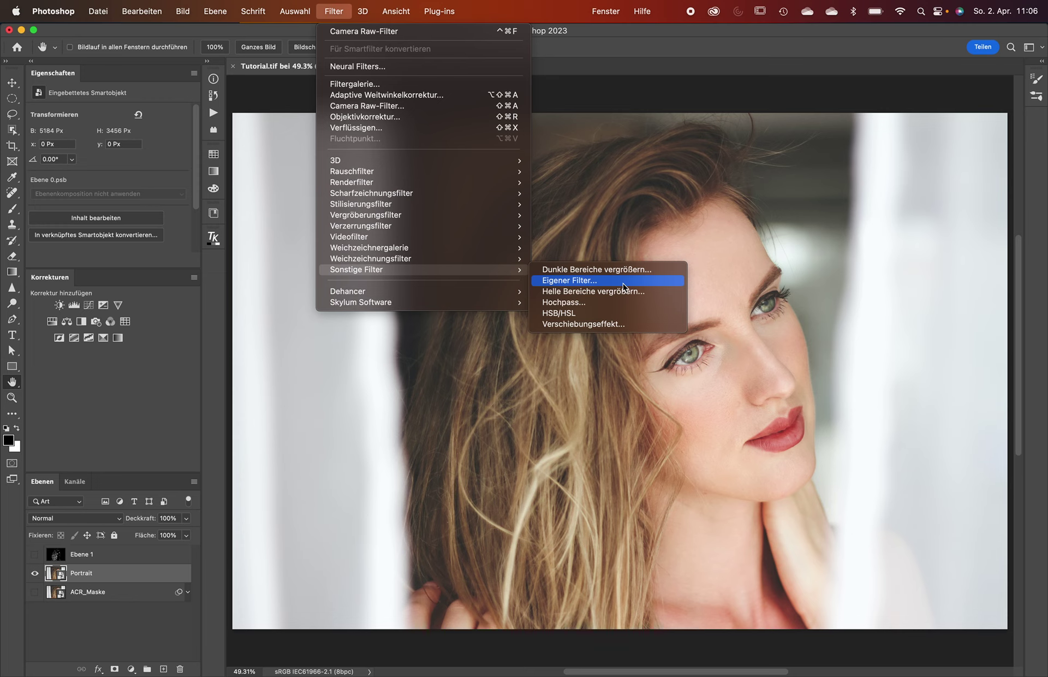
{"action": "left_click", "coordinate": [623, 282]}
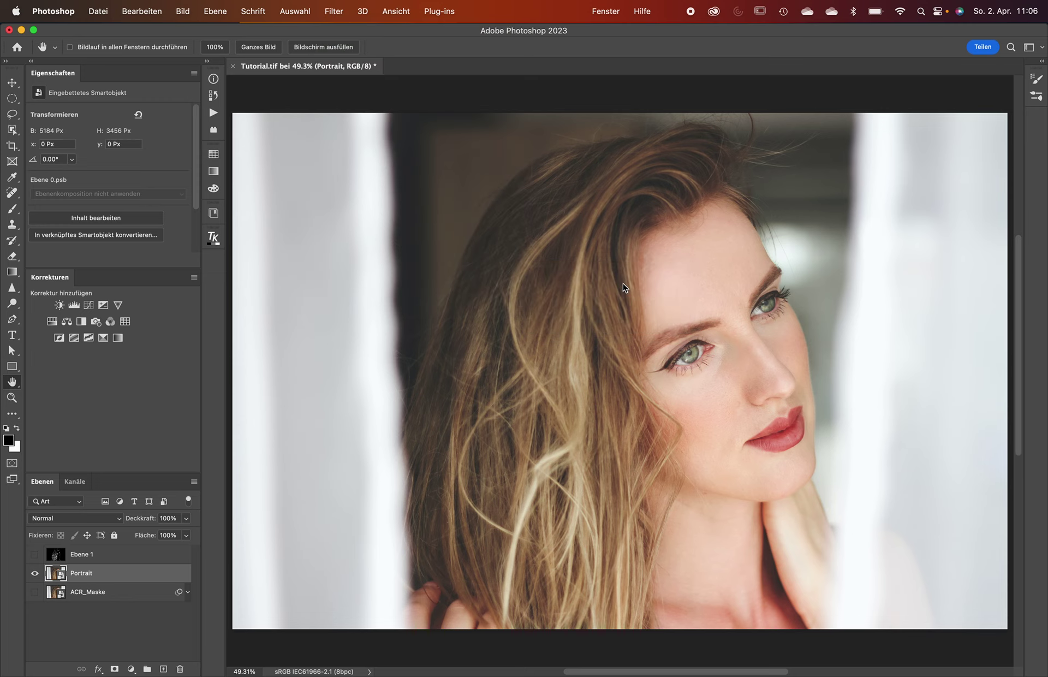
{"action": "key", "text": "Return"}
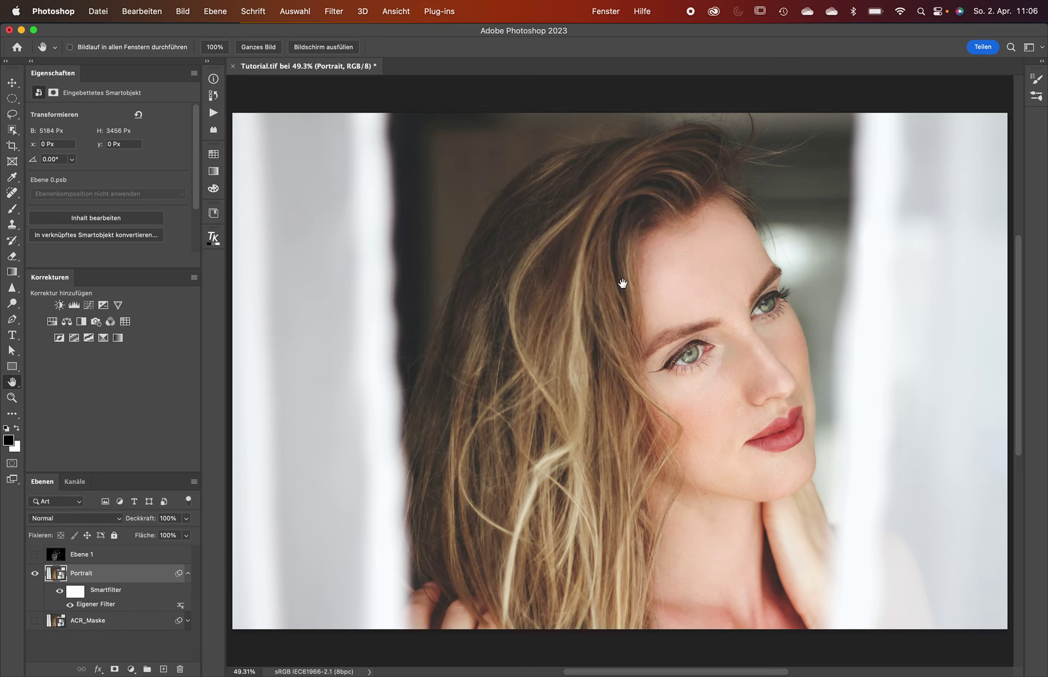
{"action": "key", "text": "super+1"}
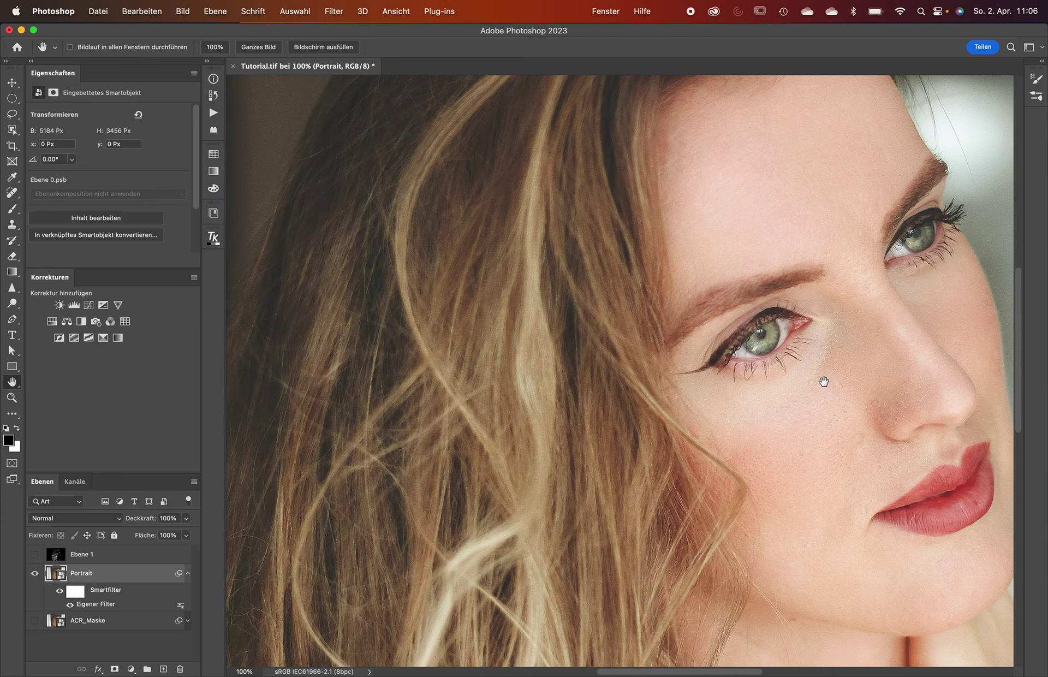
{"action": "left_click_drag", "start_coordinate": [823, 379], "coordinate": [659, 371]}
{"action": "scroll", "coordinate": [660, 371], "scroll_direction": "up", "scroll_amount": 3}
{"action": "scroll", "coordinate": [643, 344], "scroll_direction": "up", "scroll_amount": 2}
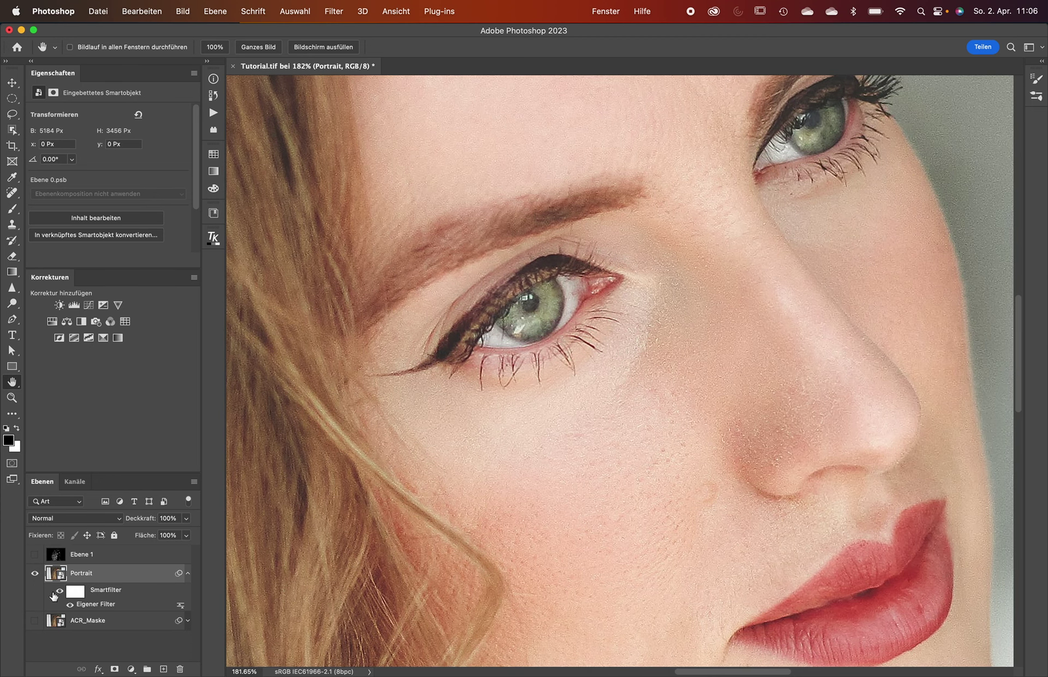
{"action": "left_click", "coordinate": [60, 592]}
{"action": "left_click", "coordinate": [60, 591]}
{"action": "left_click", "coordinate": [60, 591]}
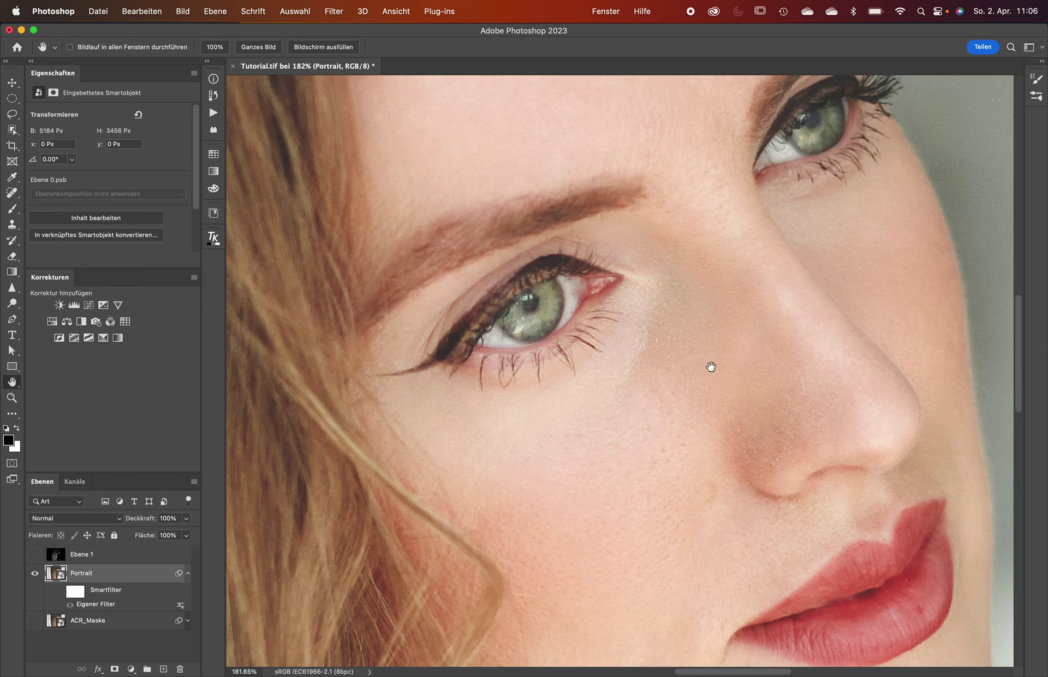
{"action": "left_click", "coordinate": [60, 592]}
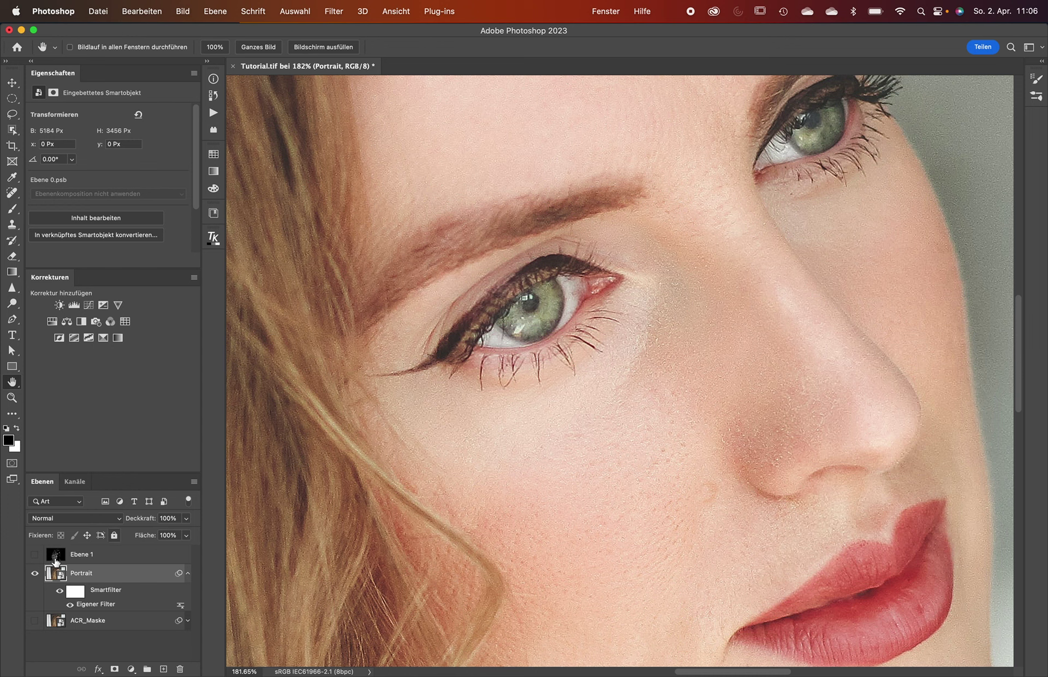
{"action": "left_click", "coordinate": [60, 586]}
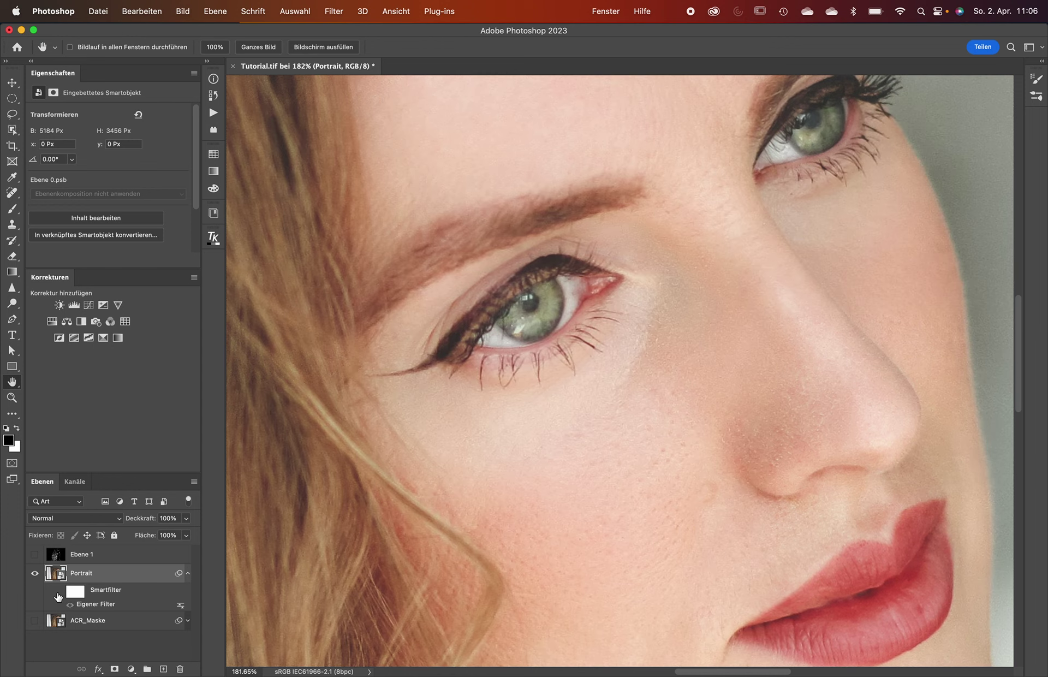
{"action": "left_click", "coordinate": [59, 591]}
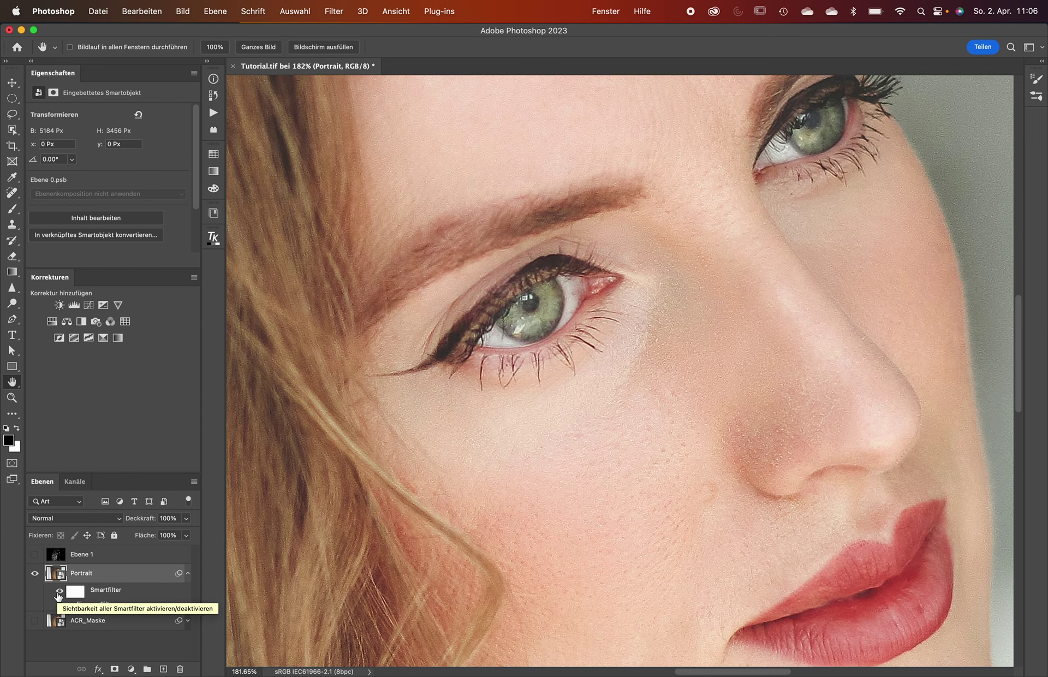
{"action": "left_click", "coordinate": [34, 554]}
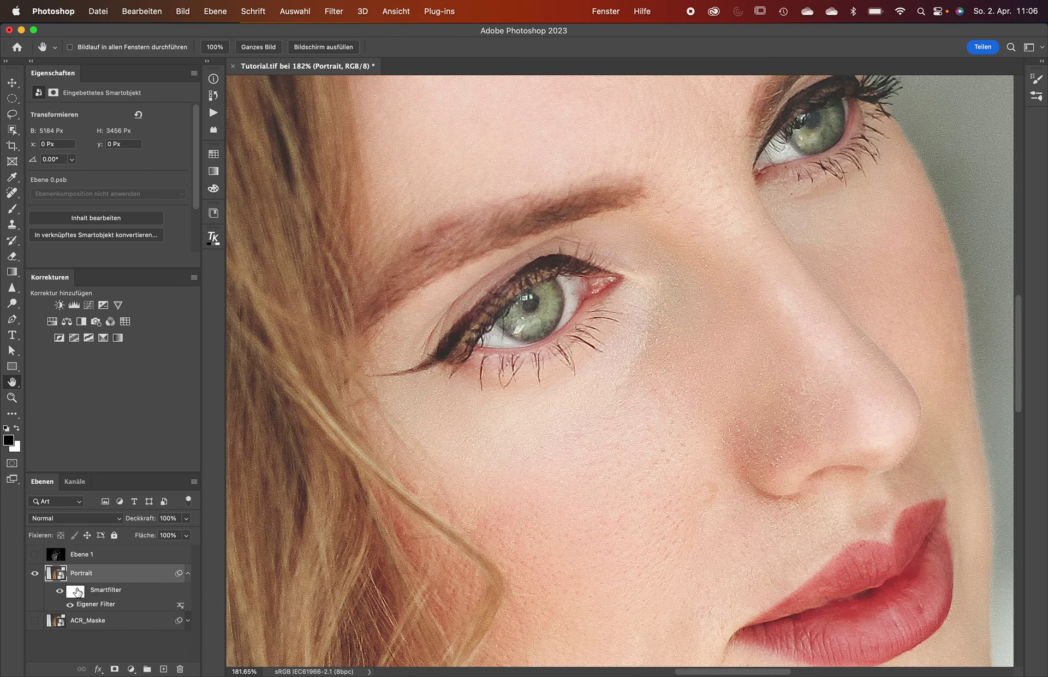
{"action": "left_click", "coordinate": [76, 591], "text": "alt"}
- Paste the edge map into Portrait's Eigener Filter mask and deselect
{"action": "key", "text": "super+0"}
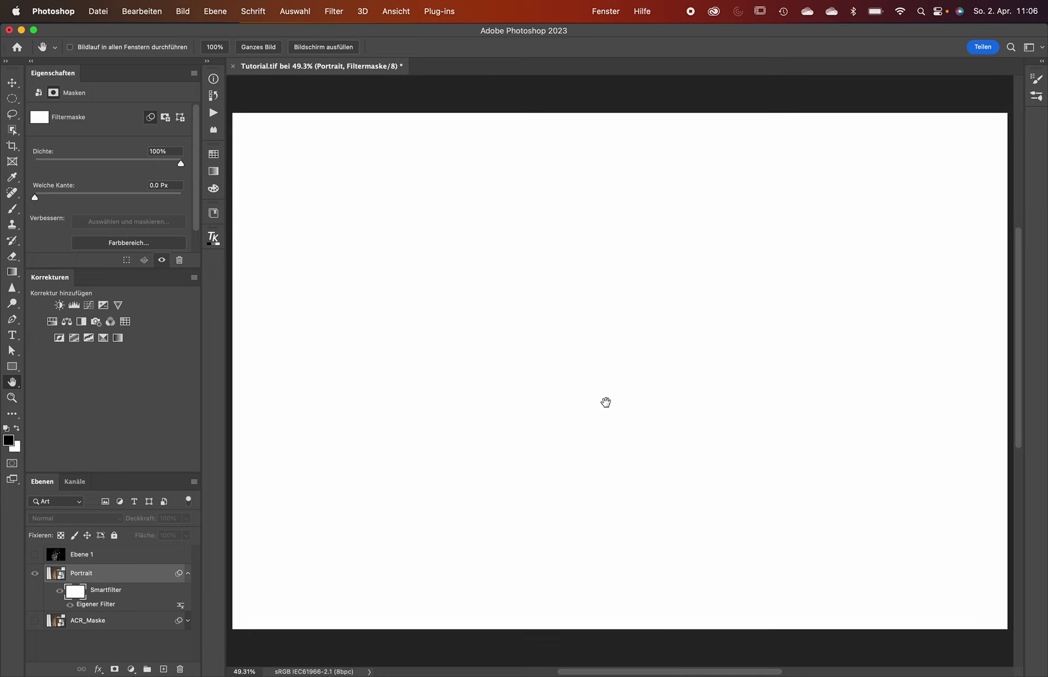
{"action": "left_click", "coordinate": [54, 578]}
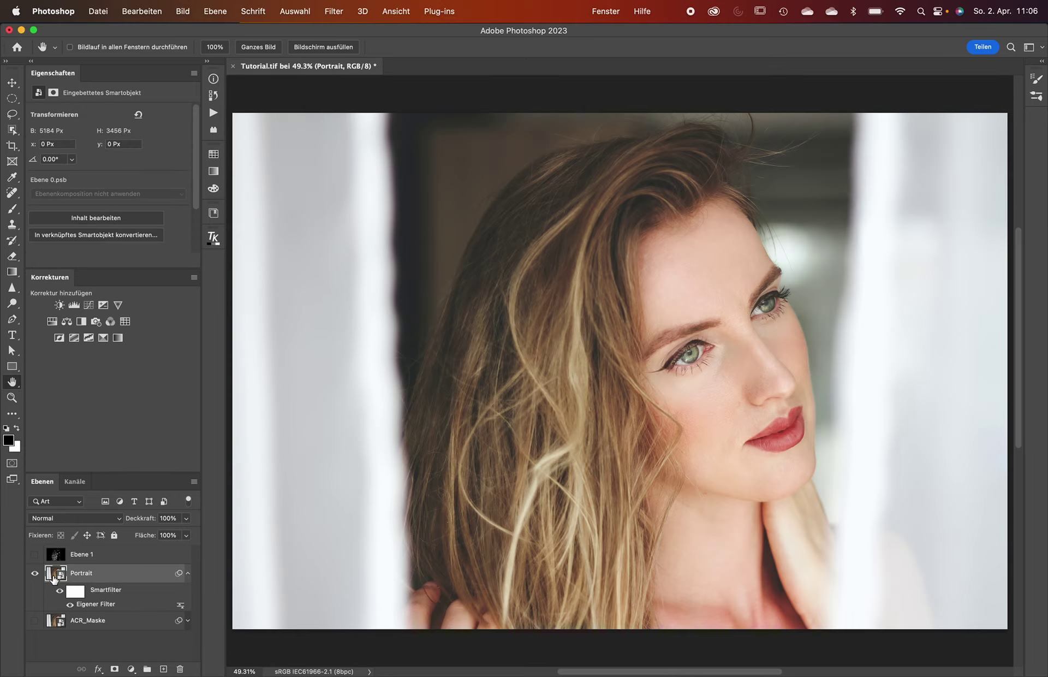
{"action": "left_click", "coordinate": [80, 595], "text": "alt"}
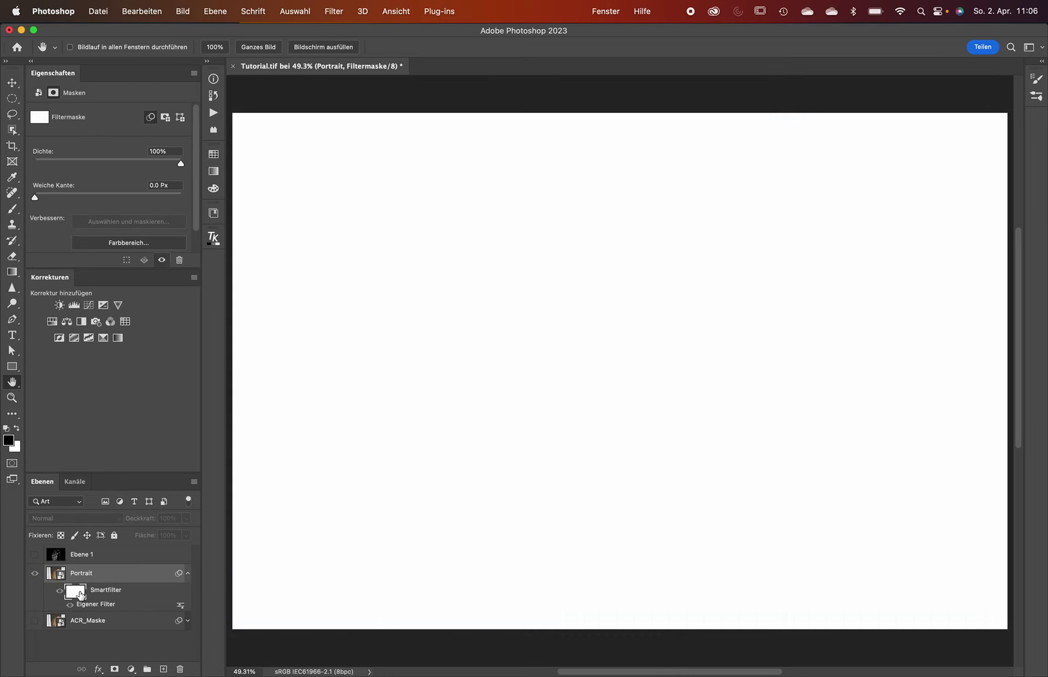
{"action": "key", "text": "super+v"}
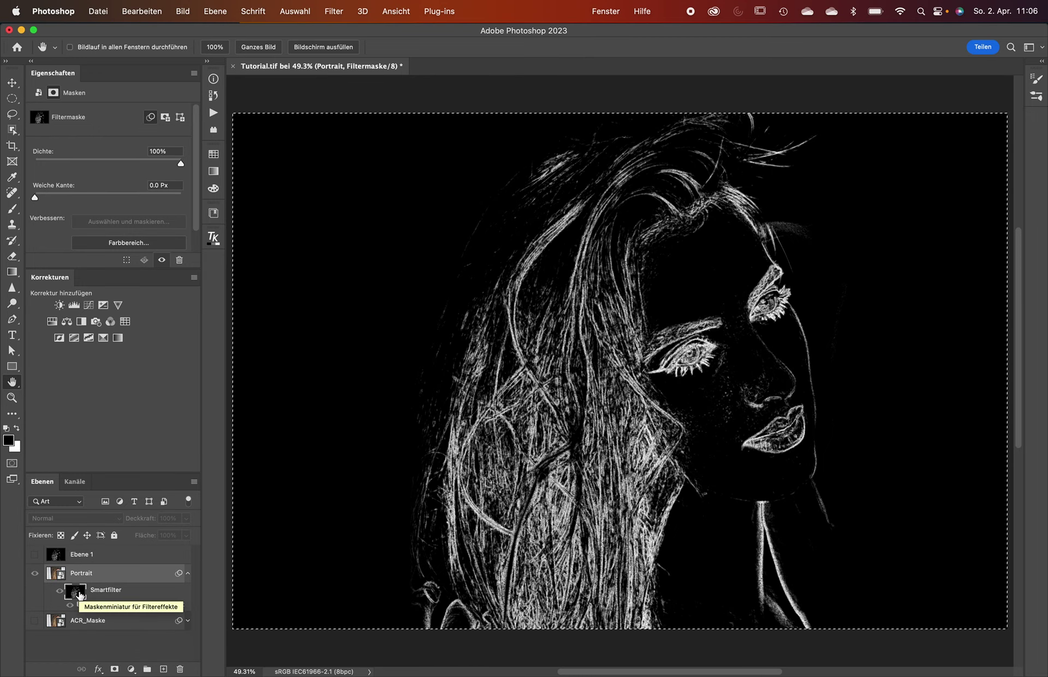
{"action": "key", "text": "super+d"}
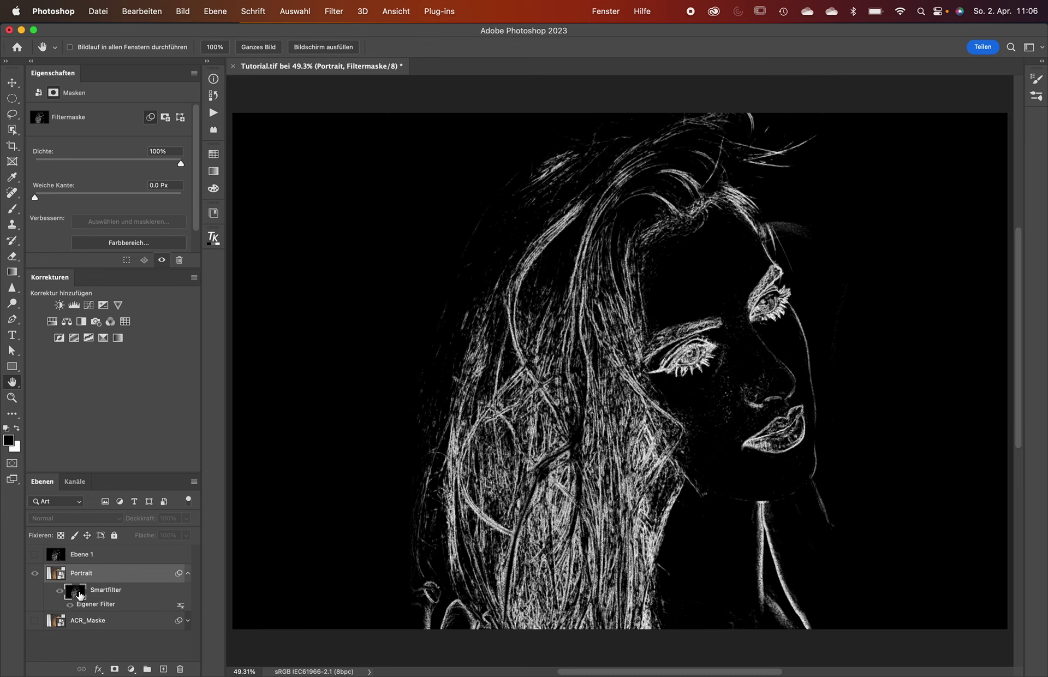
{"action": "left_click", "coordinate": [79, 594], "text": "alt"}
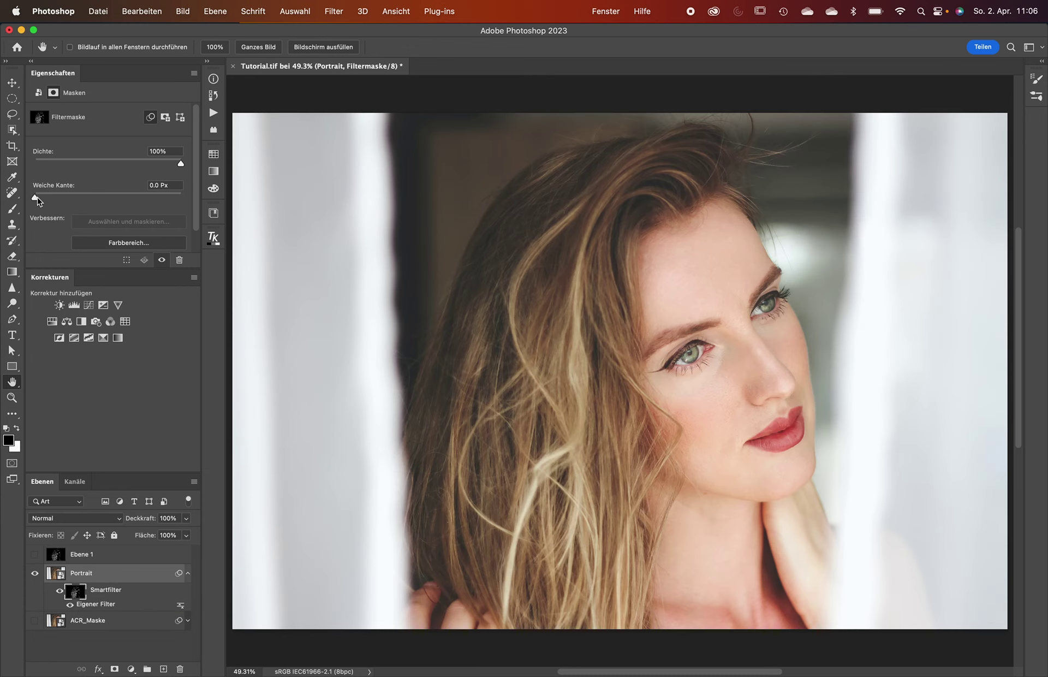
- Feather the Eigener Filter mask to about 3 px using the Weiche Kante slider
{"action": "left_click", "coordinate": [75, 591], "text": "alt"}
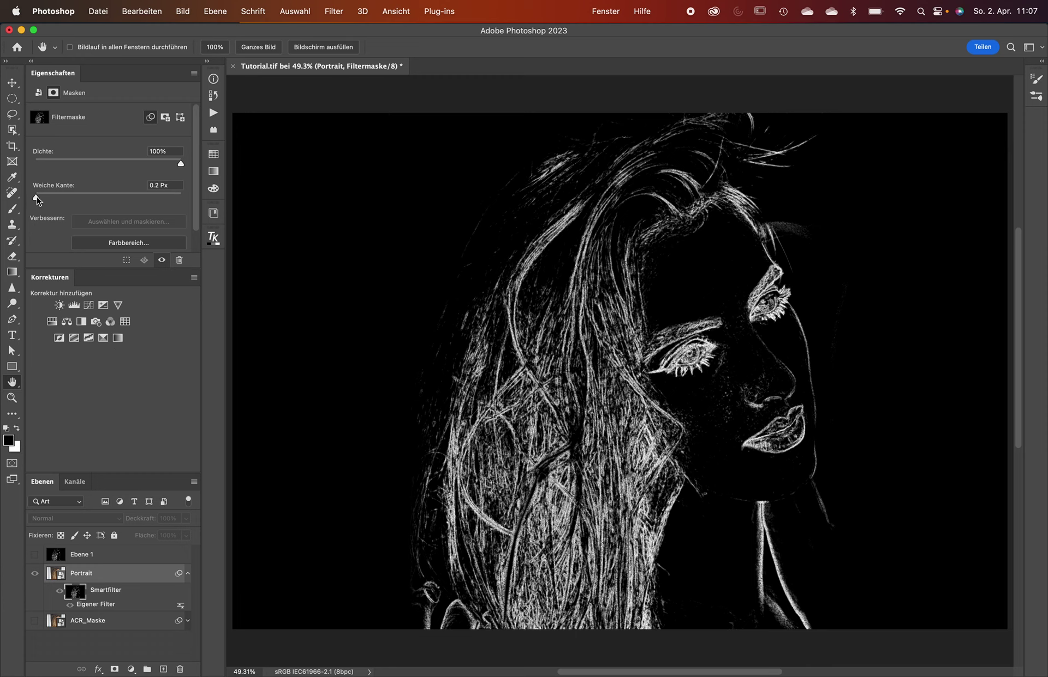
{"action": "left_click_drag", "start_coordinate": [37, 199], "coordinate": [56, 199]}
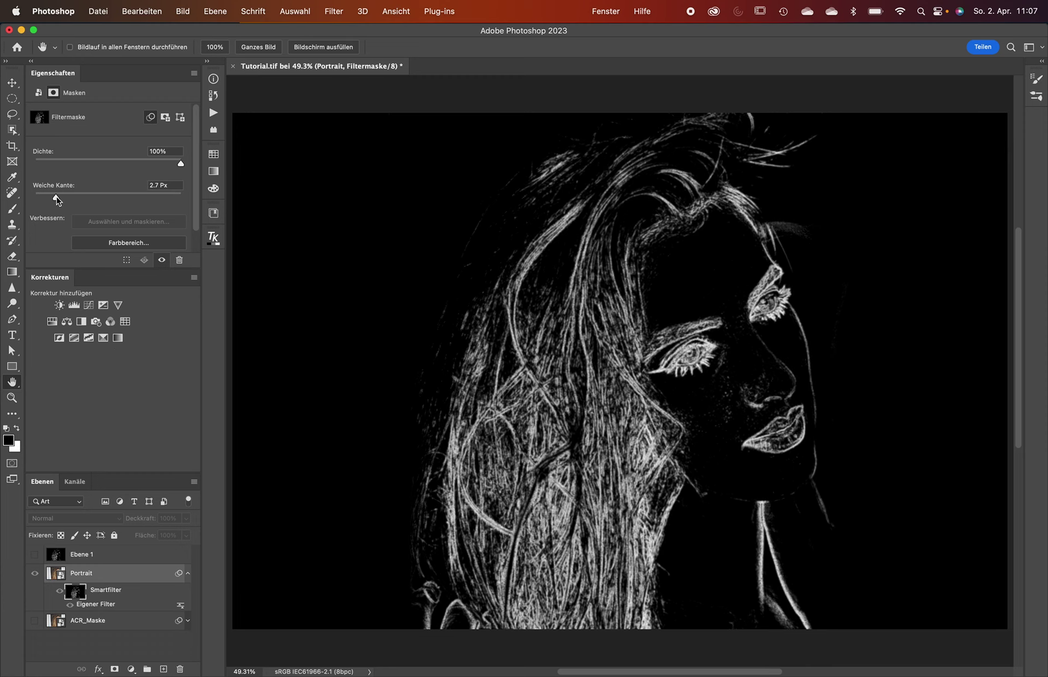
{"action": "scroll", "coordinate": [538, 234], "scroll_direction": "up", "scroll_amount": 3}
{"action": "scroll", "coordinate": [597, 227], "scroll_direction": "up", "scroll_amount": 3}
{"action": "scroll", "coordinate": [655, 323], "scroll_direction": "up", "scroll_amount": 3}
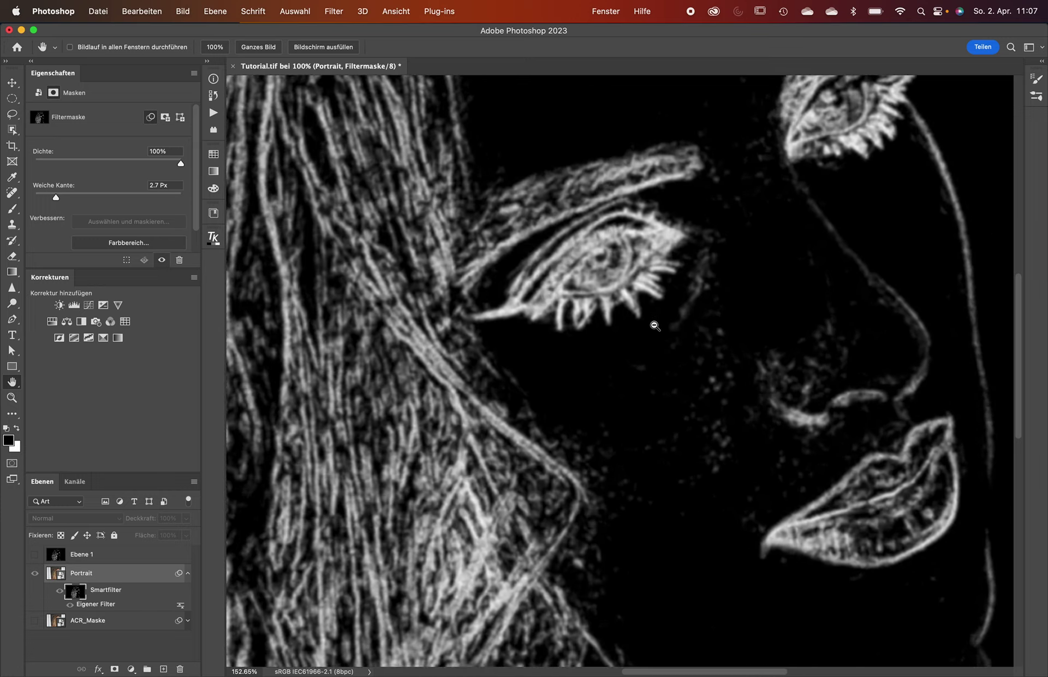
{"action": "scroll", "coordinate": [570, 313], "scroll_direction": "up", "scroll_amount": 2}
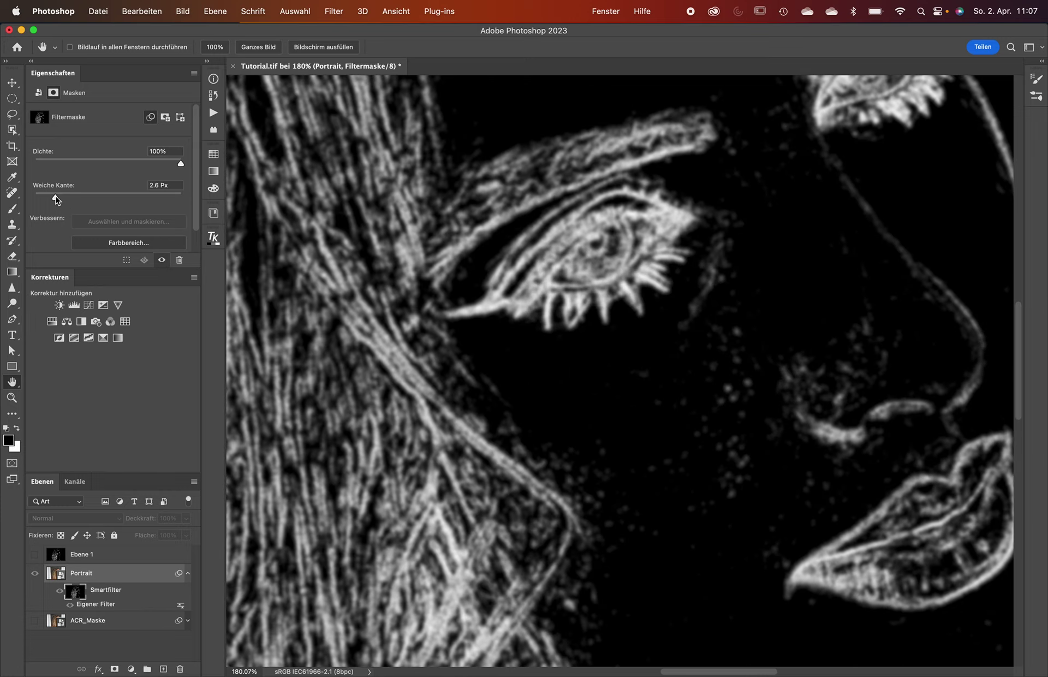
{"action": "left_click_drag", "start_coordinate": [57, 199], "coordinate": [59, 200]}
{"action": "left_click", "coordinate": [55, 575]}
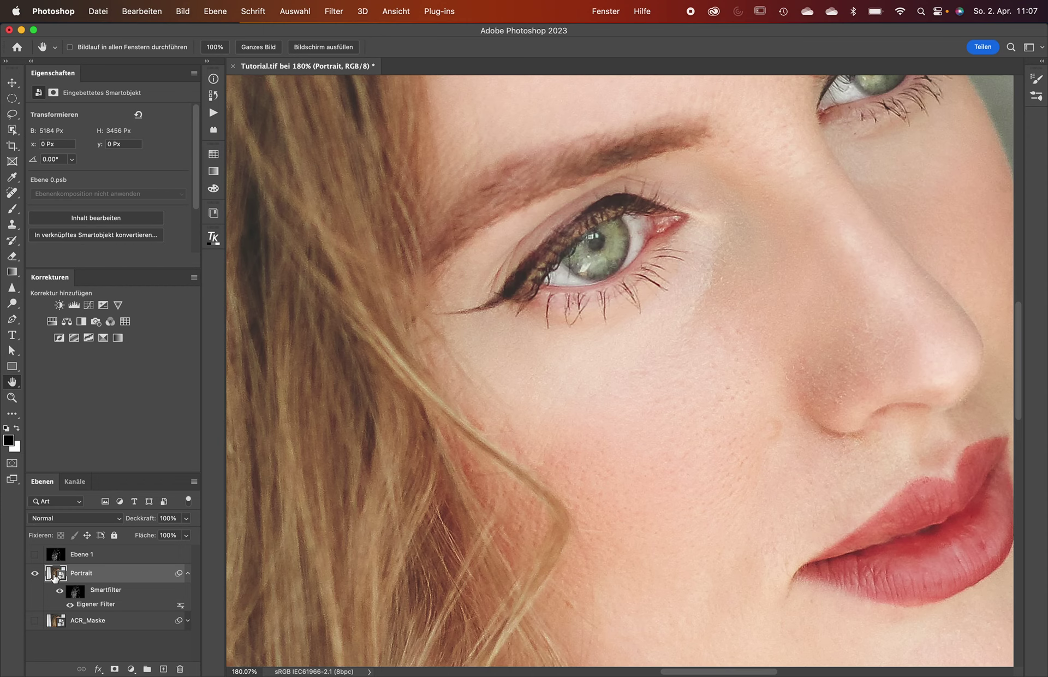
{"action": "left_click", "coordinate": [60, 590]}
{"action": "left_click", "coordinate": [60, 590]}
{"action": "left_click", "coordinate": [665, 272], "text": "super"}
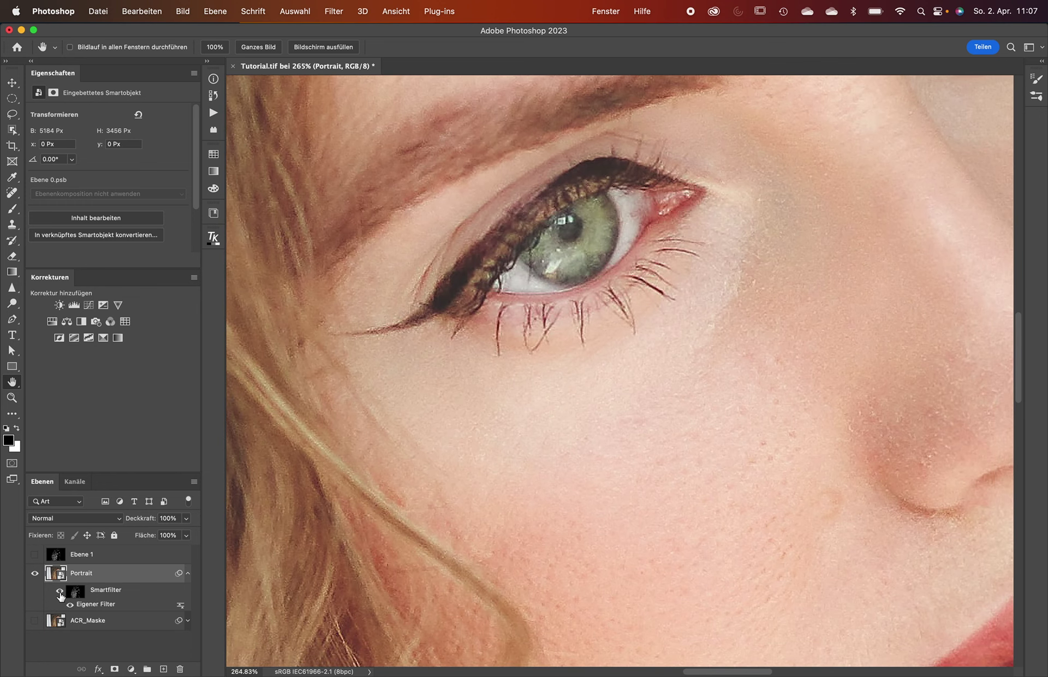
{"action": "left_click", "coordinate": [60, 595]}
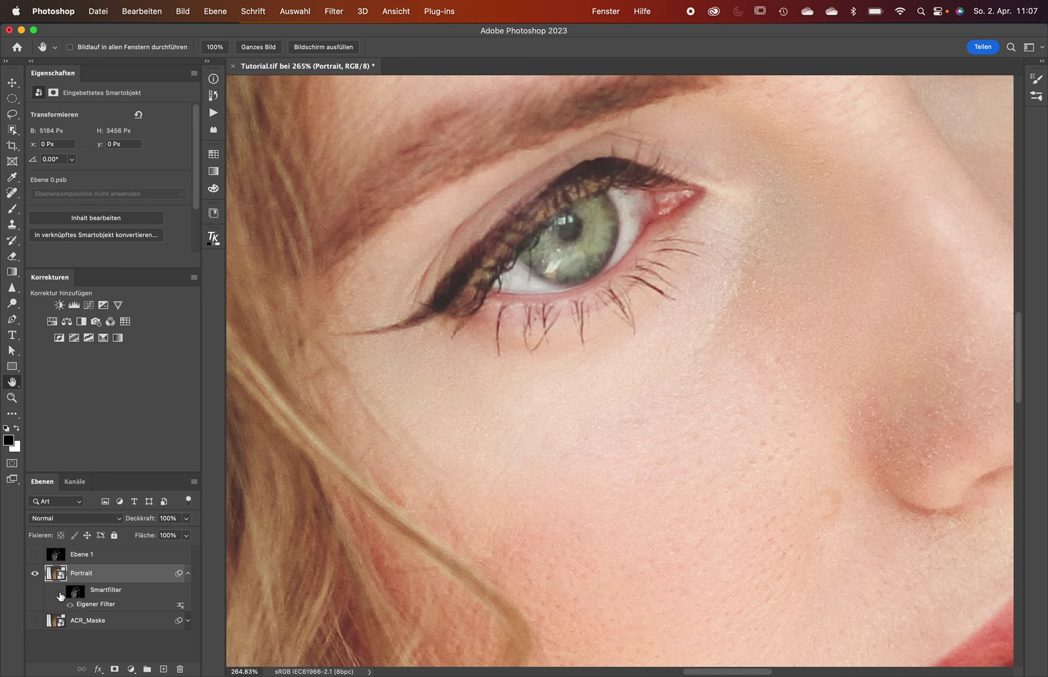
{"action": "left_click", "coordinate": [60, 594]}
{"action": "left_click", "coordinate": [60, 594]}
{"action": "left_click", "coordinate": [60, 594]}
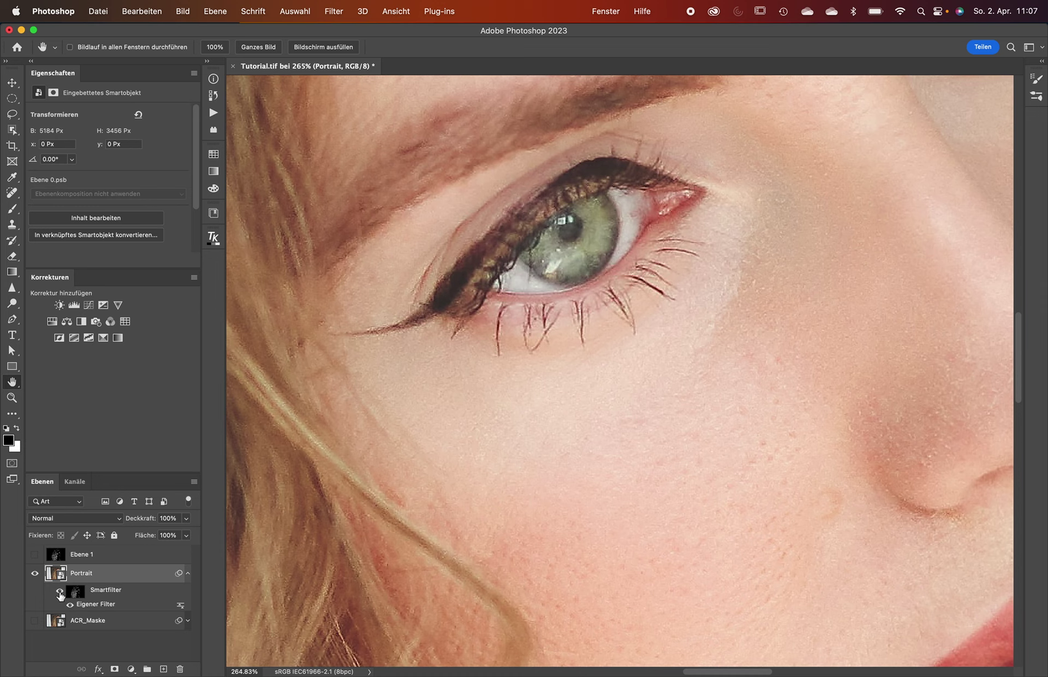
{"action": "left_click", "coordinate": [60, 594]}
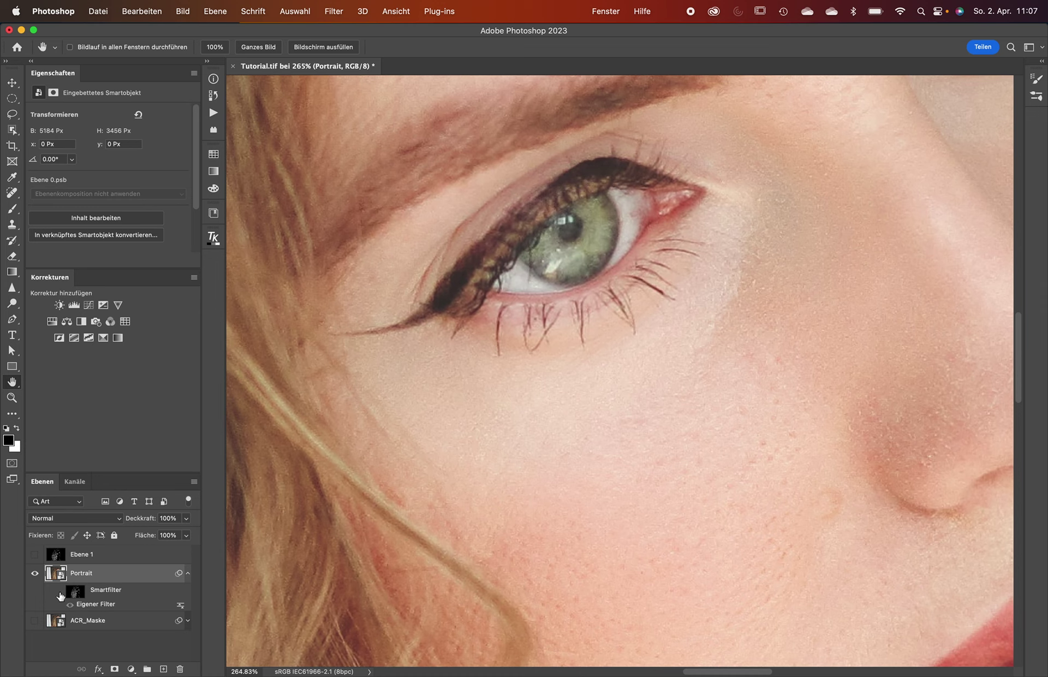
{"action": "left_click", "coordinate": [74, 595]}
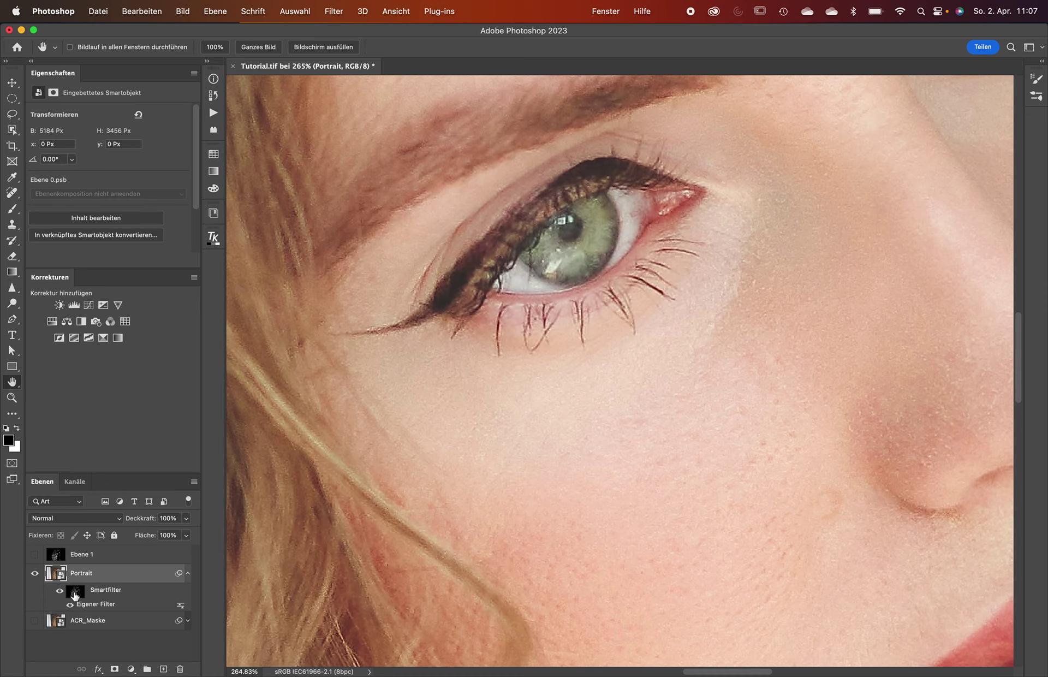
{"action": "key", "text": "super+0"}
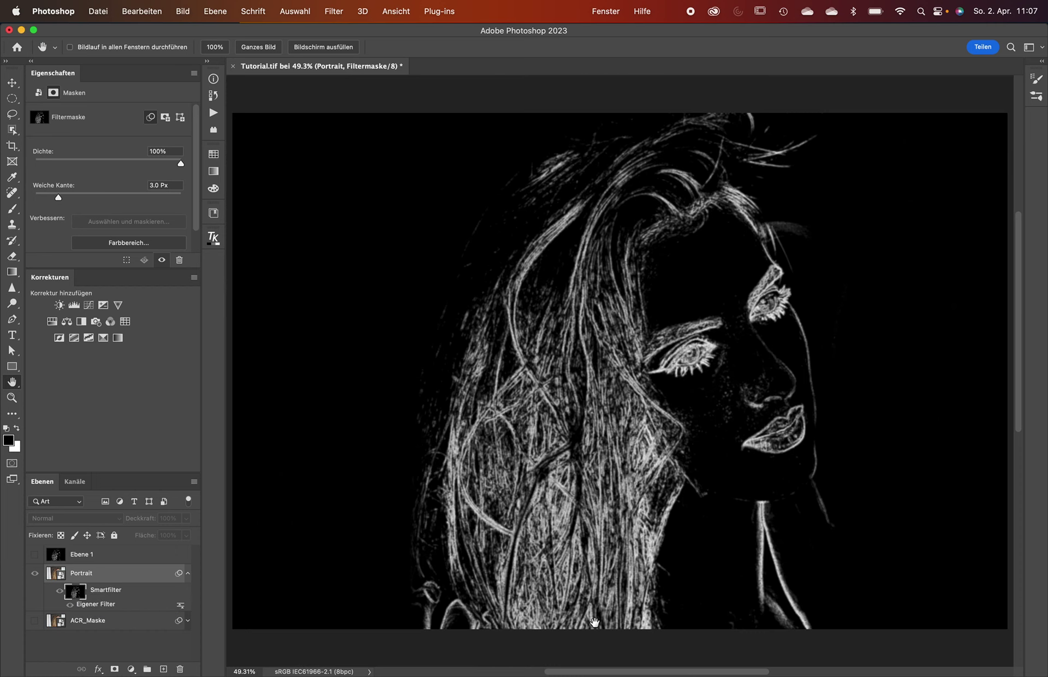
{"action": "left_click", "coordinate": [56, 574]}
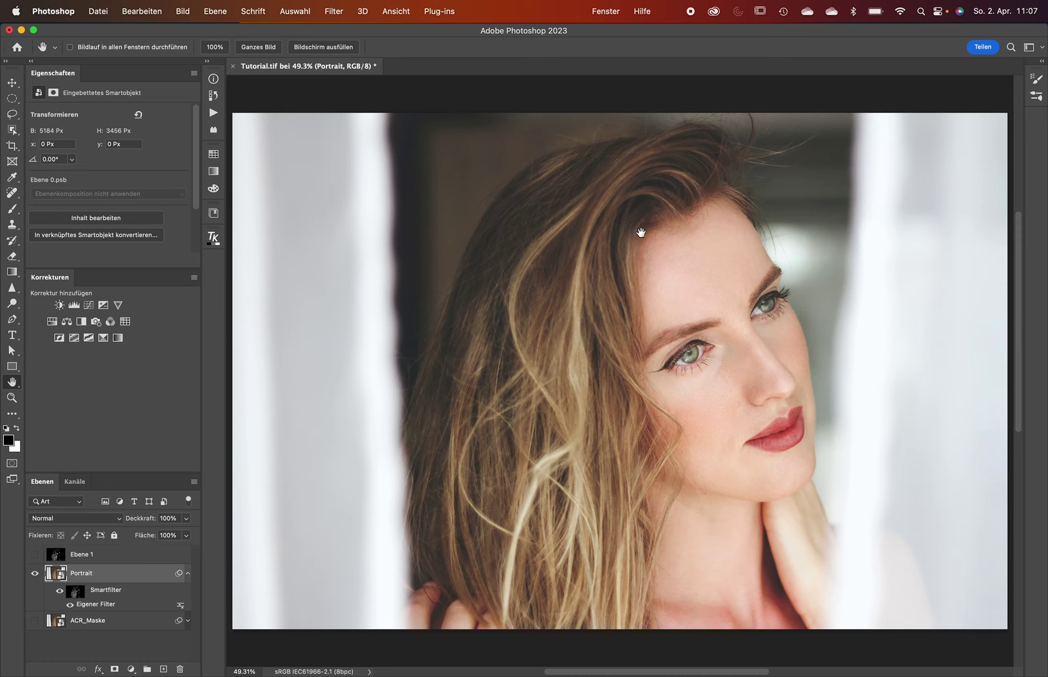
{"action": "left_click", "coordinate": [77, 596]}
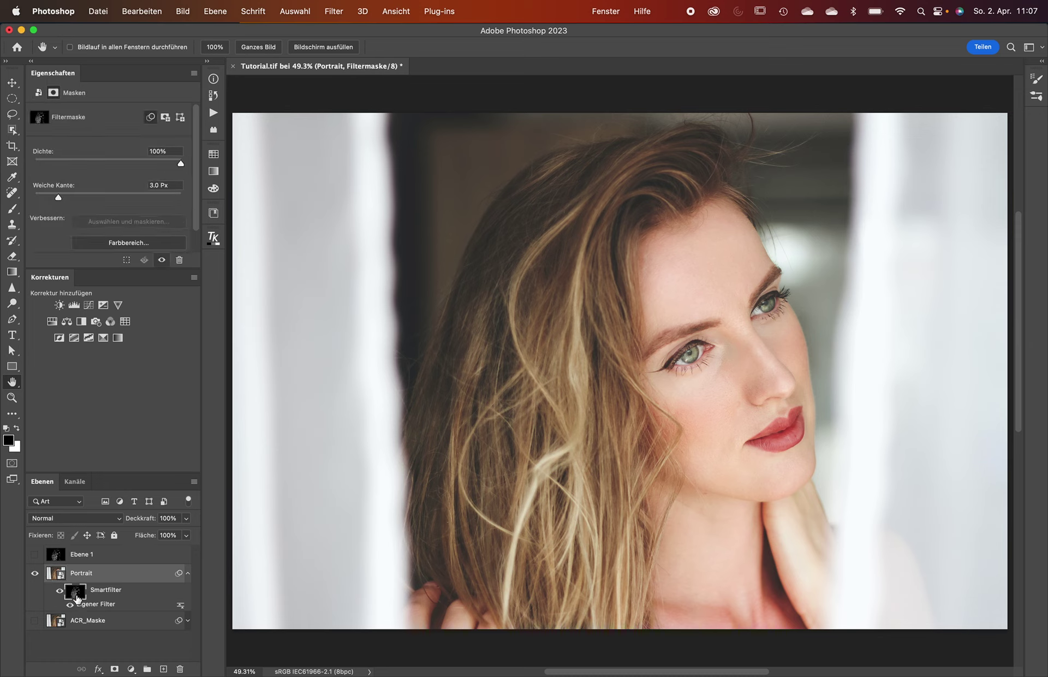
{"action": "left_click", "coordinate": [113, 557]}
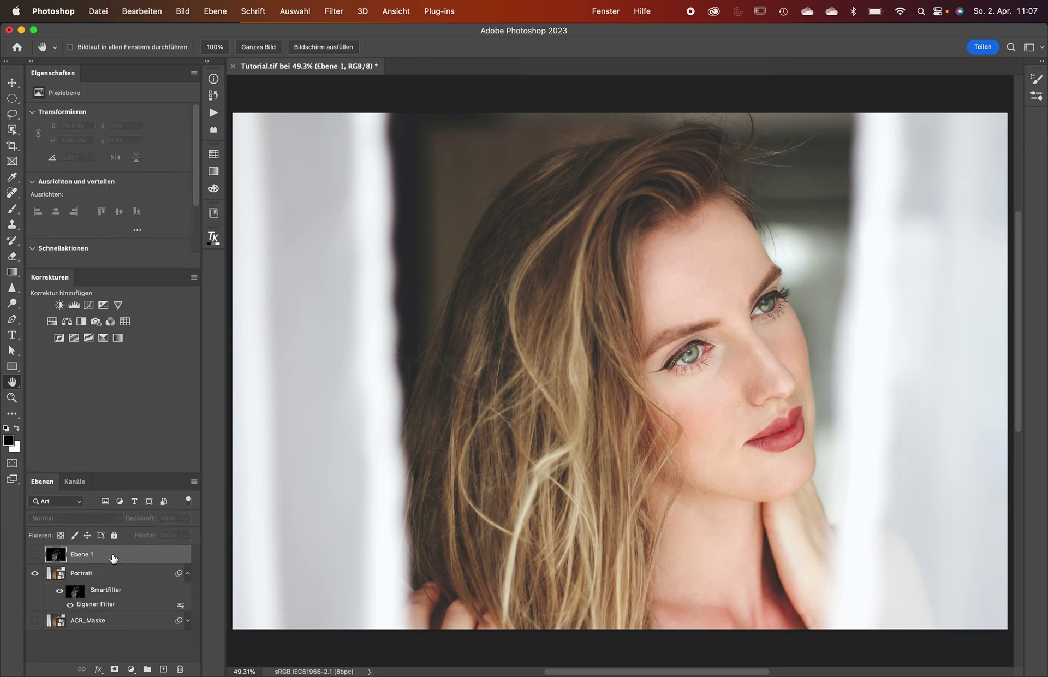
- Delete Ebene 1, then inspect the filter mask at 100% zoom and in the fitted view
{"action": "key", "text": "Delete"}
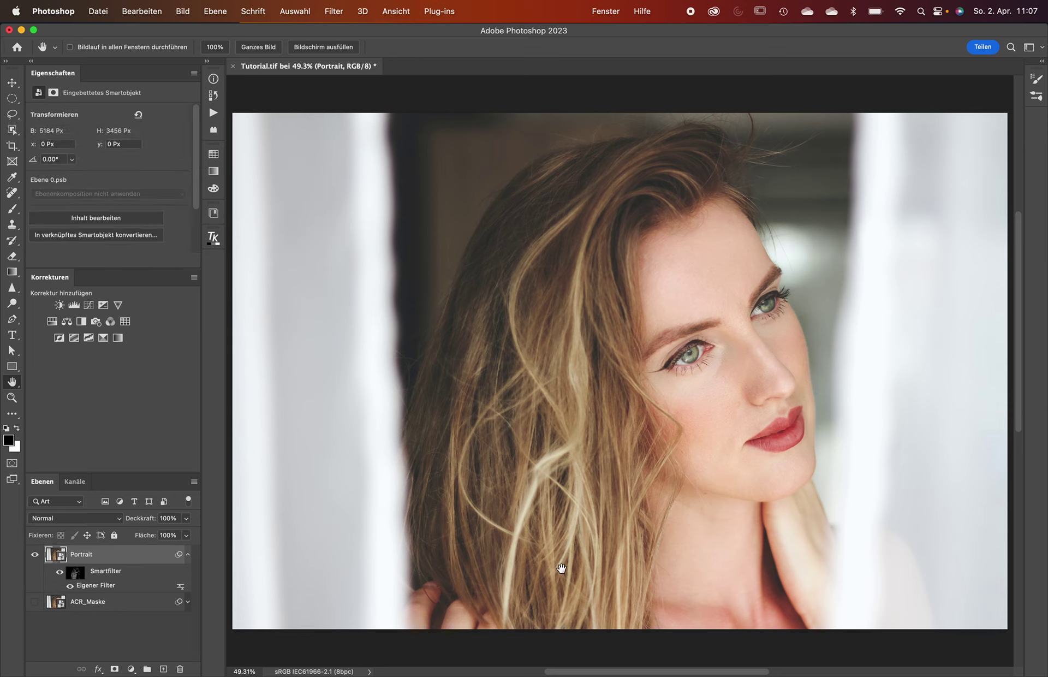
{"action": "key", "text": "super+1"}
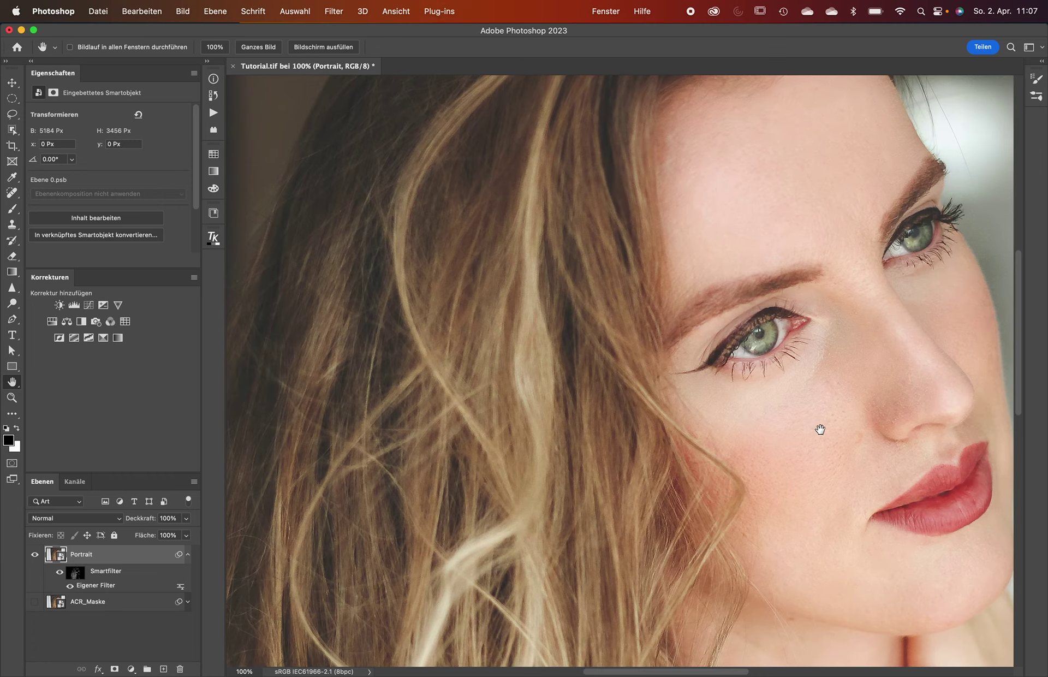
{"action": "left_click_drag", "start_coordinate": [821, 429], "coordinate": [600, 393]}
{"action": "left_click", "coordinate": [76, 573], "text": "alt"}
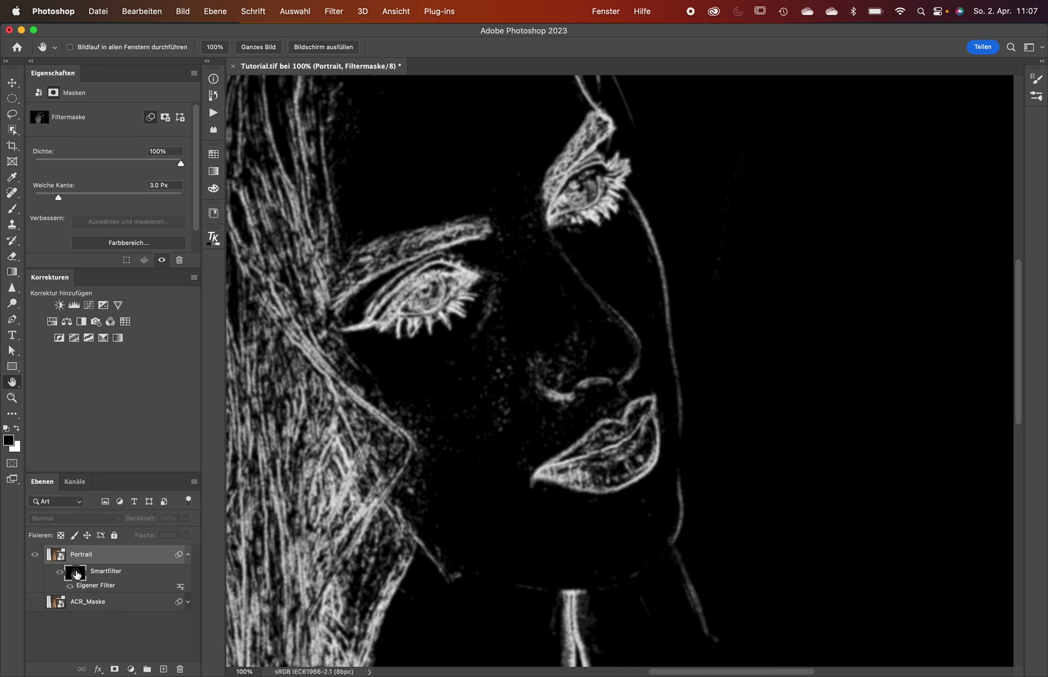
{"action": "key", "text": "super+0"}
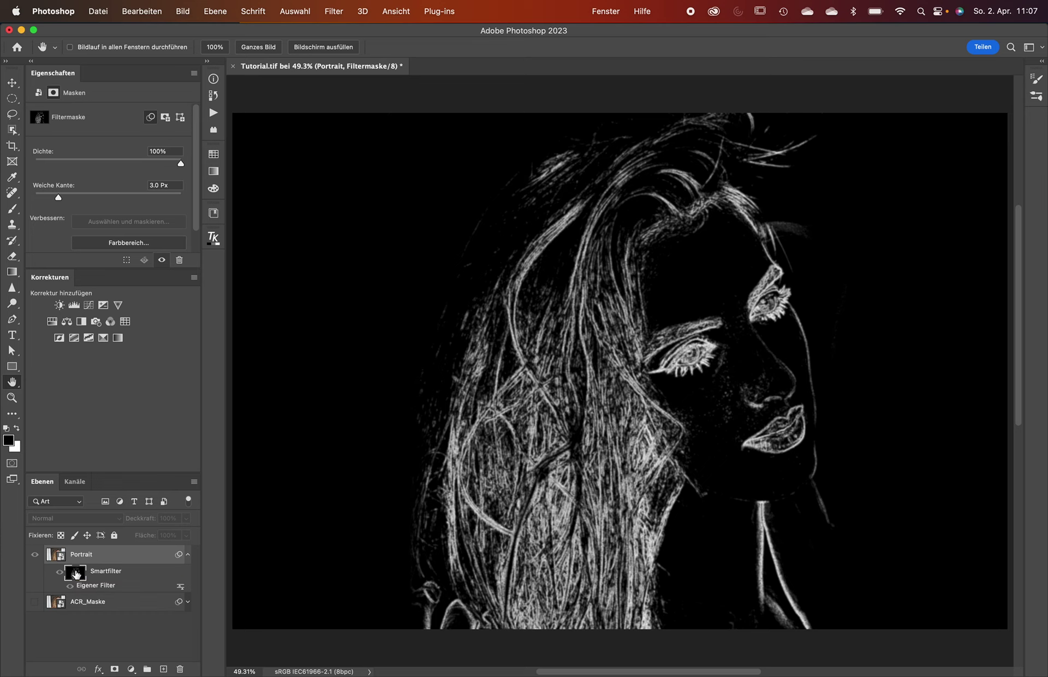
{"action": "left_click", "coordinate": [61, 575], "text": "alt"}
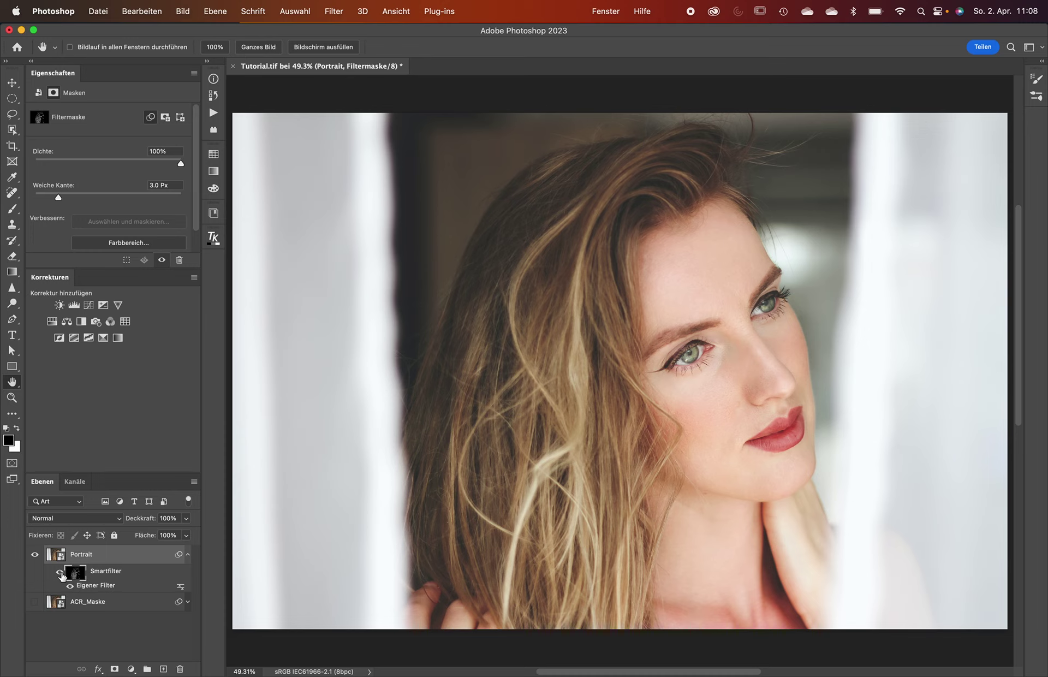
- Remove Portrait's smart filter and delete the ACR_Maske layer
{"action": "left_click_drag", "start_coordinate": [106, 588], "coordinate": [181, 670]}
{"action": "left_click", "coordinate": [109, 575]}
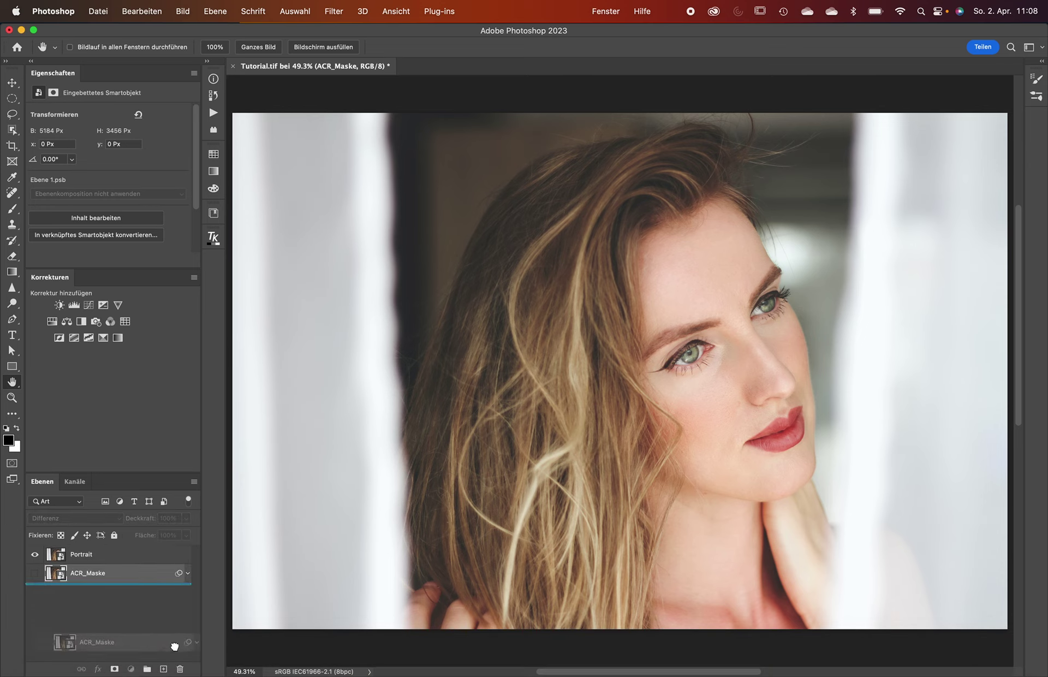
{"action": "left_click_drag", "start_coordinate": [131, 573], "coordinate": [180, 669]}
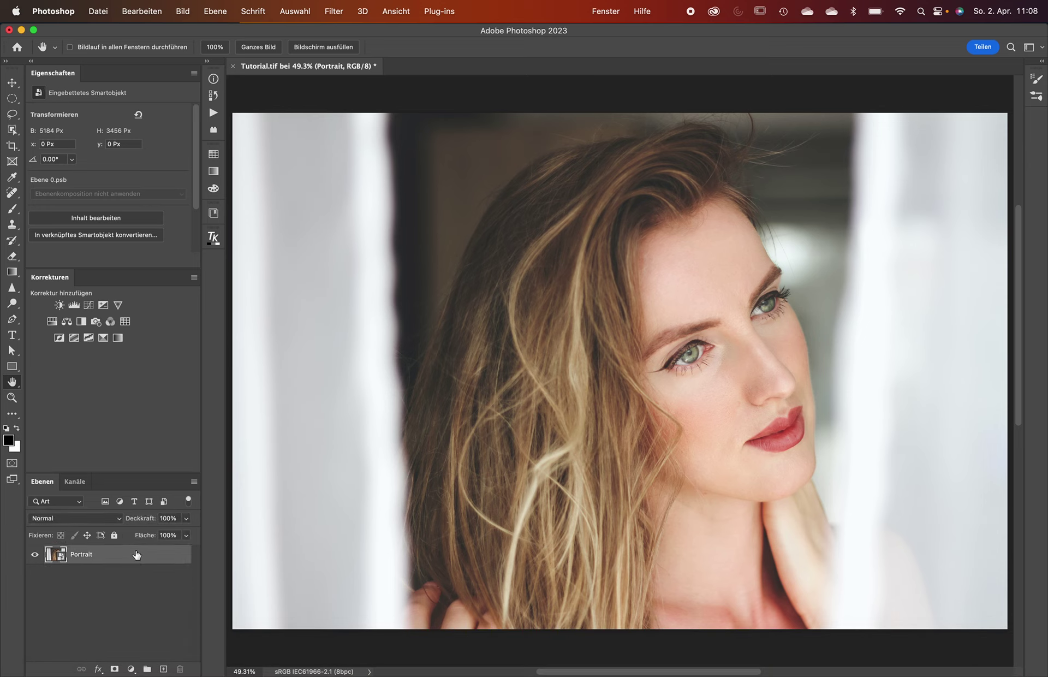
- Duplicate Portrait as Portrait Kopie and rasterize the copy into a pixel layer
{"action": "key", "text": "ctrl+j"}
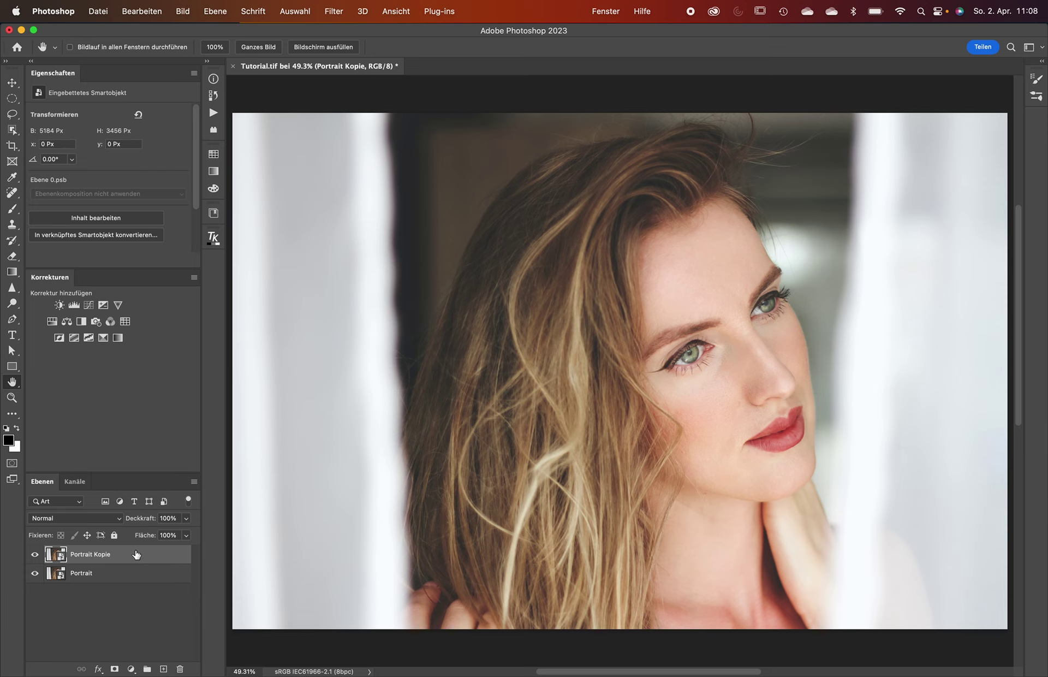
{"action": "right_click", "coordinate": [136, 553]}
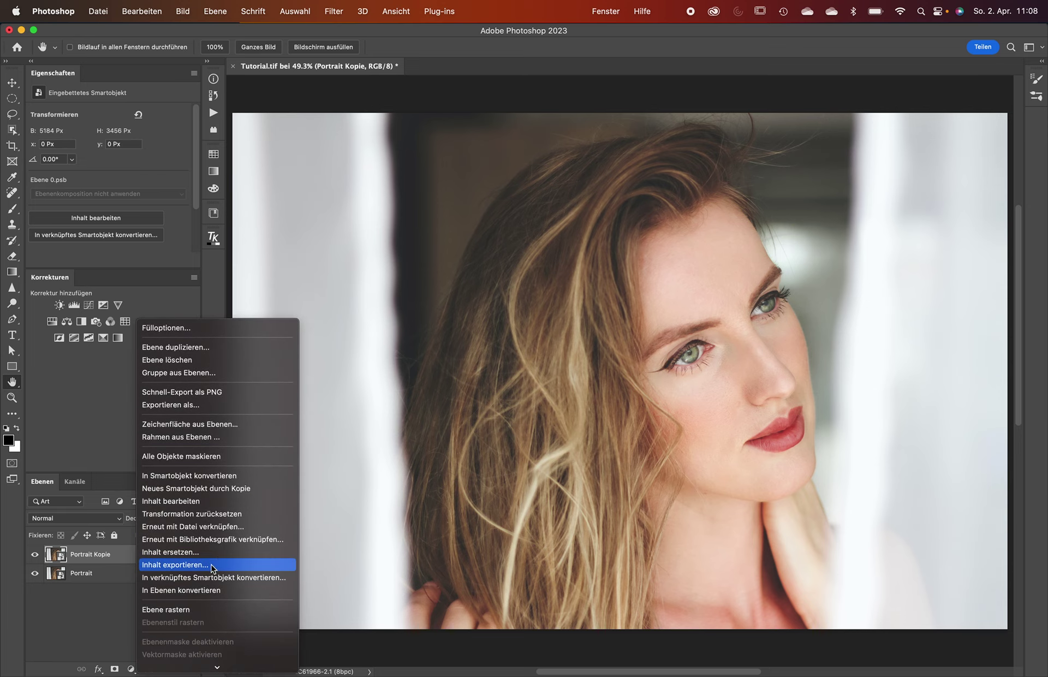
{"action": "left_click", "coordinate": [212, 610]}
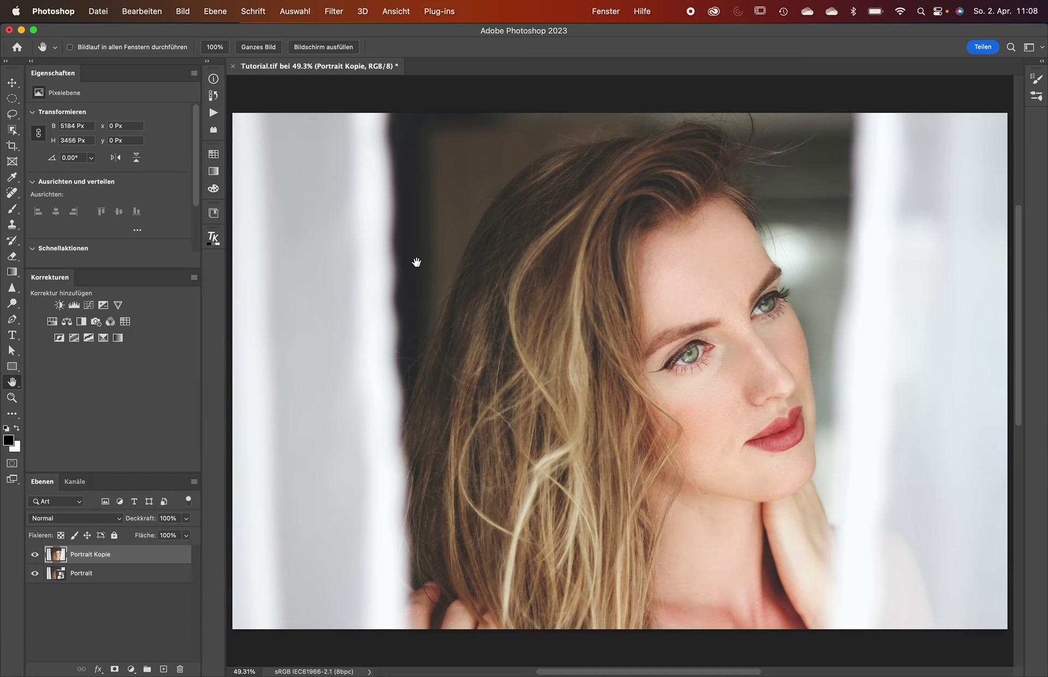
- Apply Leuchtende Konturen to Portrait Kopie with edge width 4, brightness 9 and smoothness 7
{"action": "left_click", "coordinate": [335, 8]}
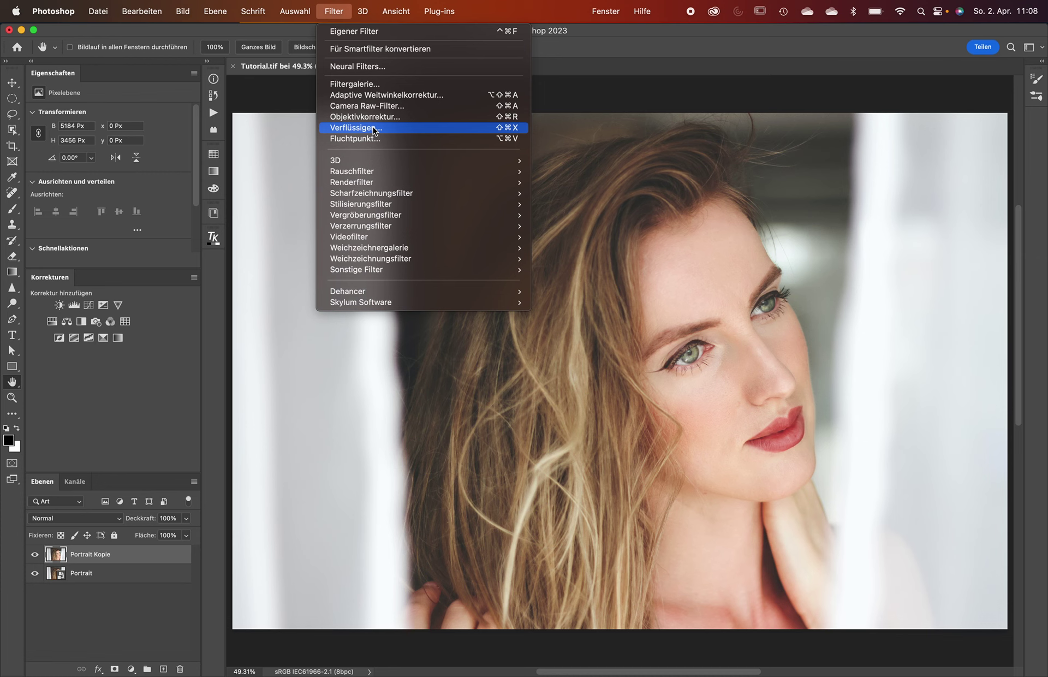
{"action": "left_click", "coordinate": [376, 87]}
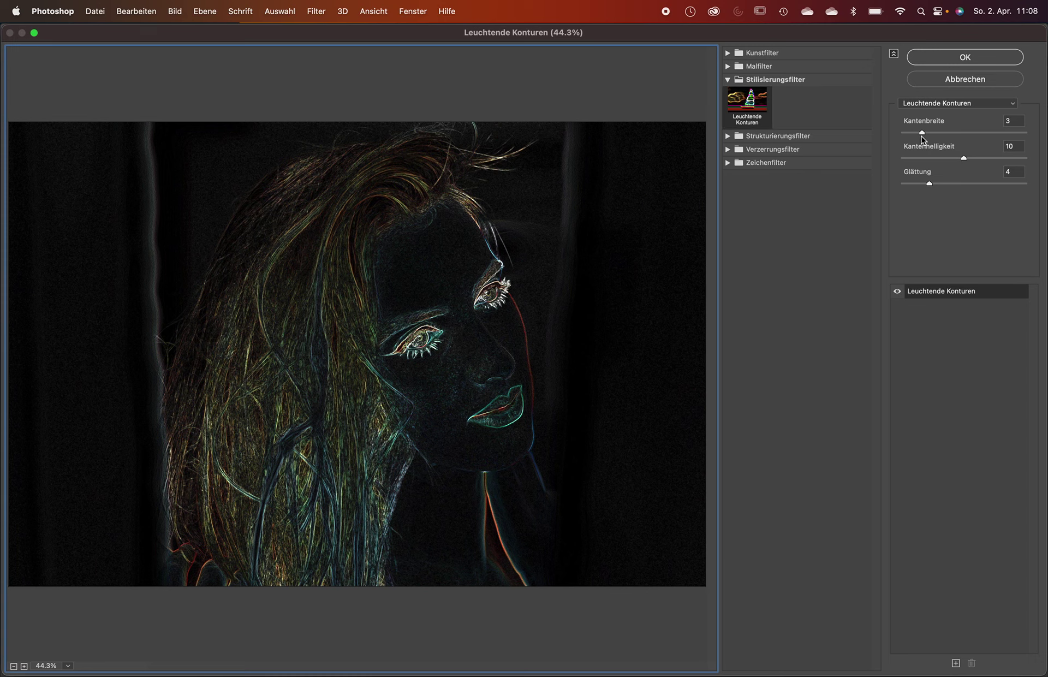
{"action": "left_click_drag", "start_coordinate": [921, 134], "coordinate": [930, 134]}
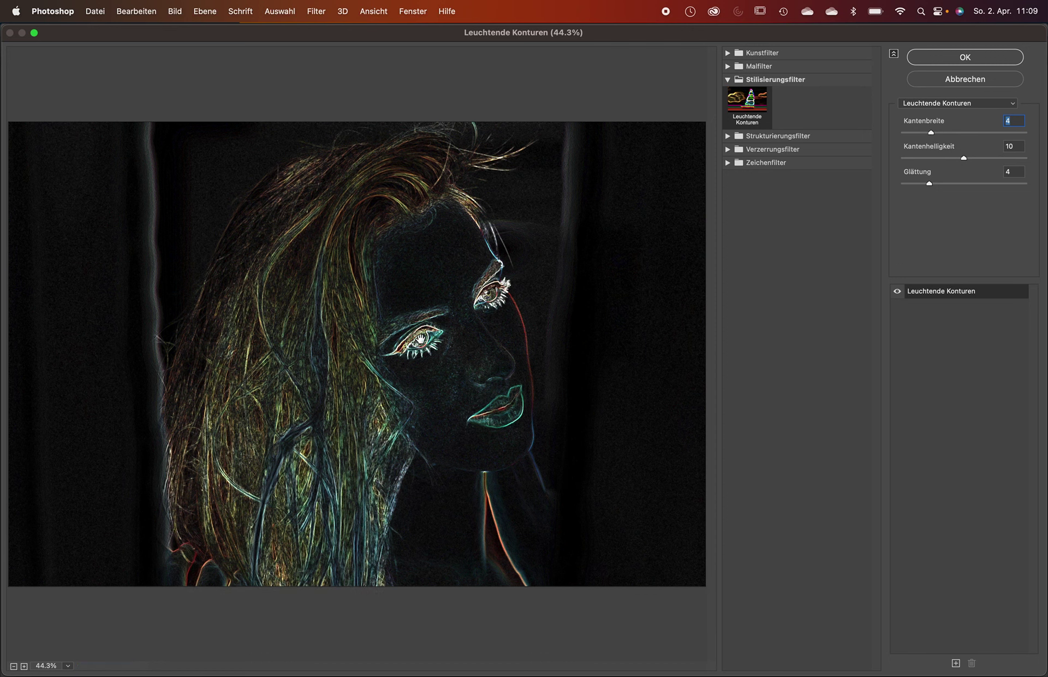
{"action": "mouse_move", "coordinate": [963, 158]}
{"action": "left_mouse_down"}
{"action": "mouse_move", "coordinate": [973, 159]}
{"action": "mouse_move", "coordinate": [958, 159]}
{"action": "mouse_move", "coordinate": [948, 184]}
{"action": "left_mouse_up"}
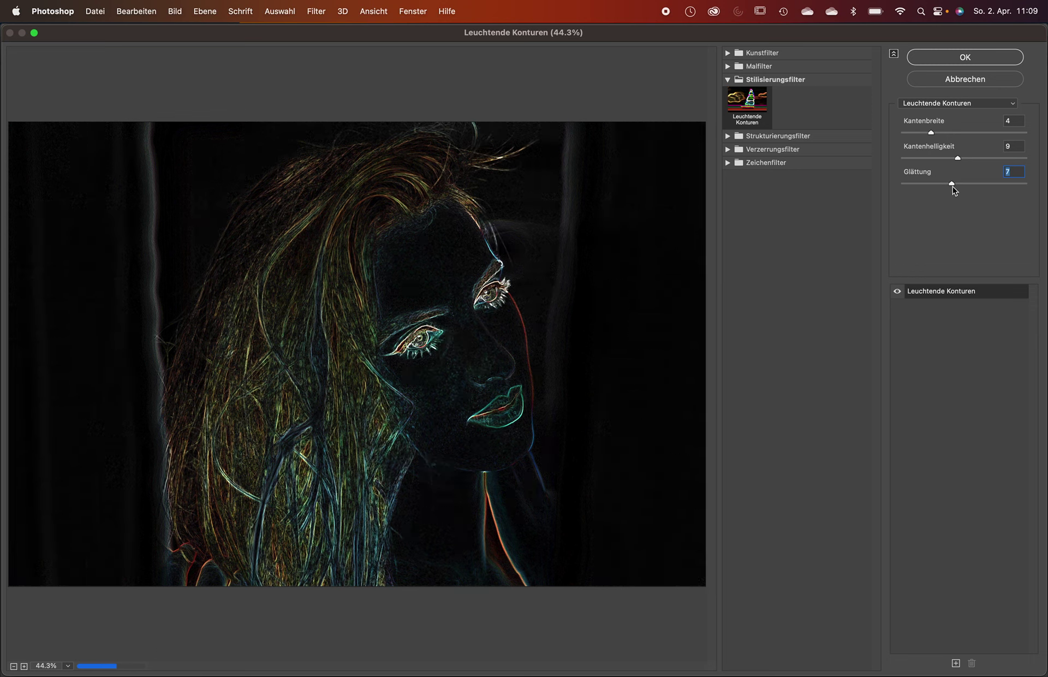
{"action": "left_click", "coordinate": [958, 158]}
{"action": "left_click", "coordinate": [942, 52]}
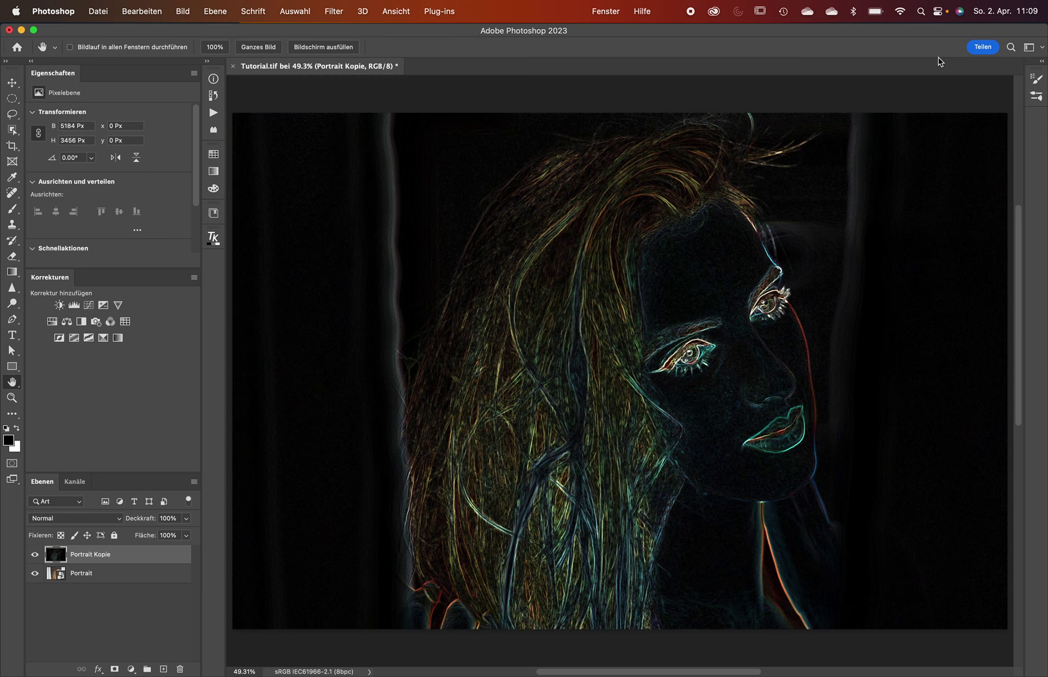
- Desaturate and auto-tone Portrait Kopie, then steepen its curves into white lines on black
{"action": "key", "text": "super+shift+u"}
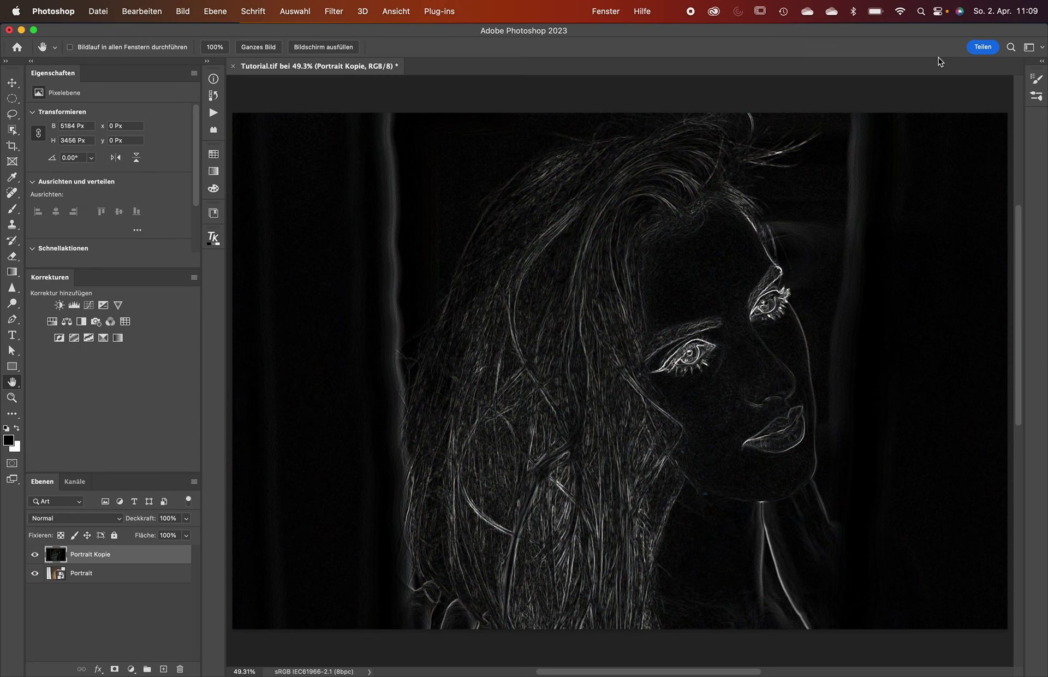
{"action": "key", "text": "super+shift+l"}
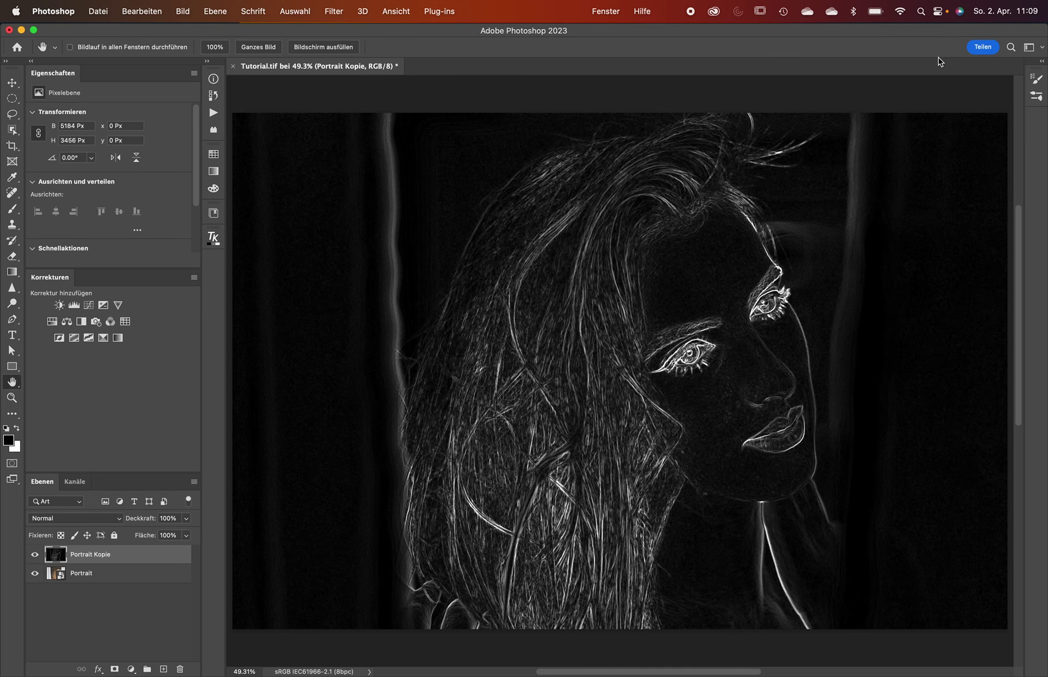
{"action": "key", "text": "super+m"}
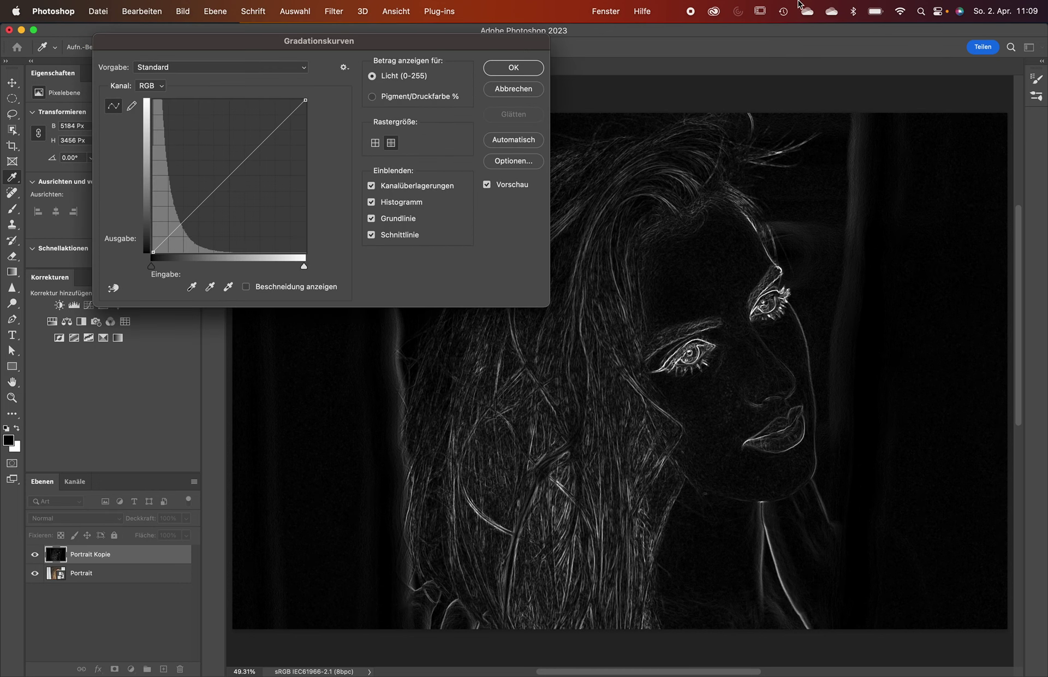
{"action": "left_click_drag", "start_coordinate": [304, 267], "coordinate": [246, 267]}
{"action": "left_click_drag", "start_coordinate": [152, 268], "coordinate": [165, 271]}
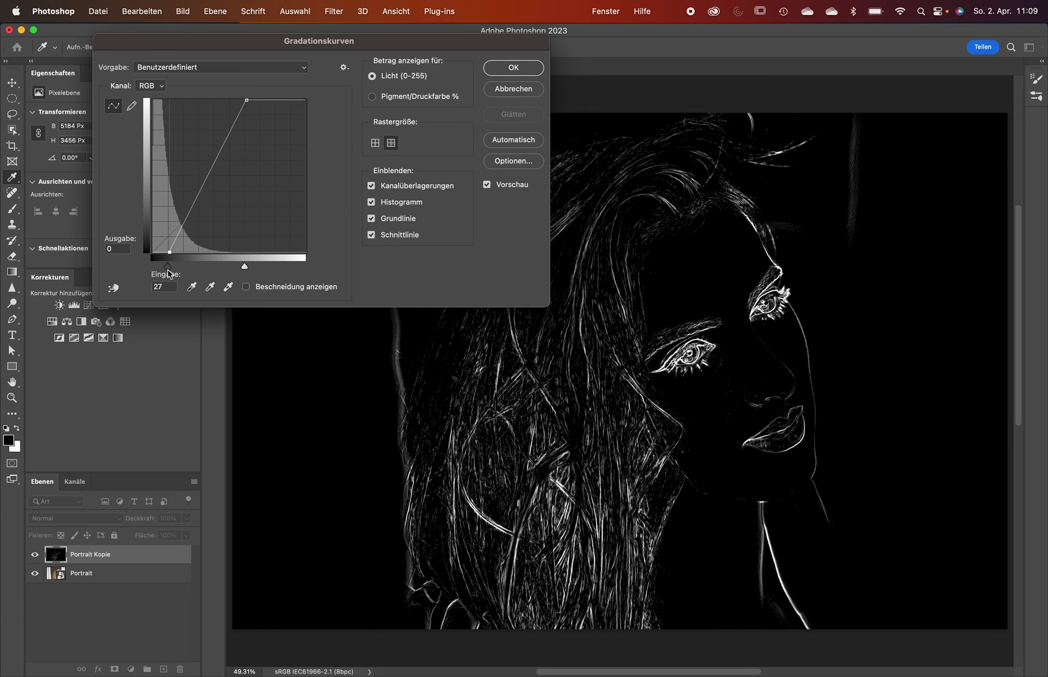
{"action": "left_click_drag", "start_coordinate": [219, 149], "coordinate": [219, 142]}
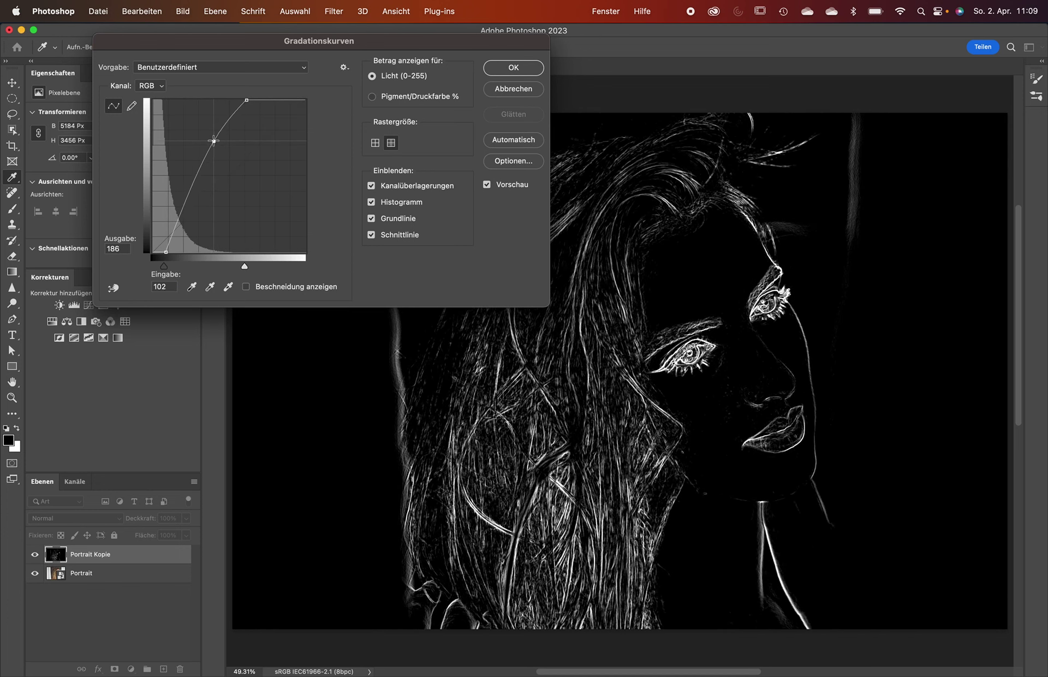
{"action": "left_click", "coordinate": [498, 70]}
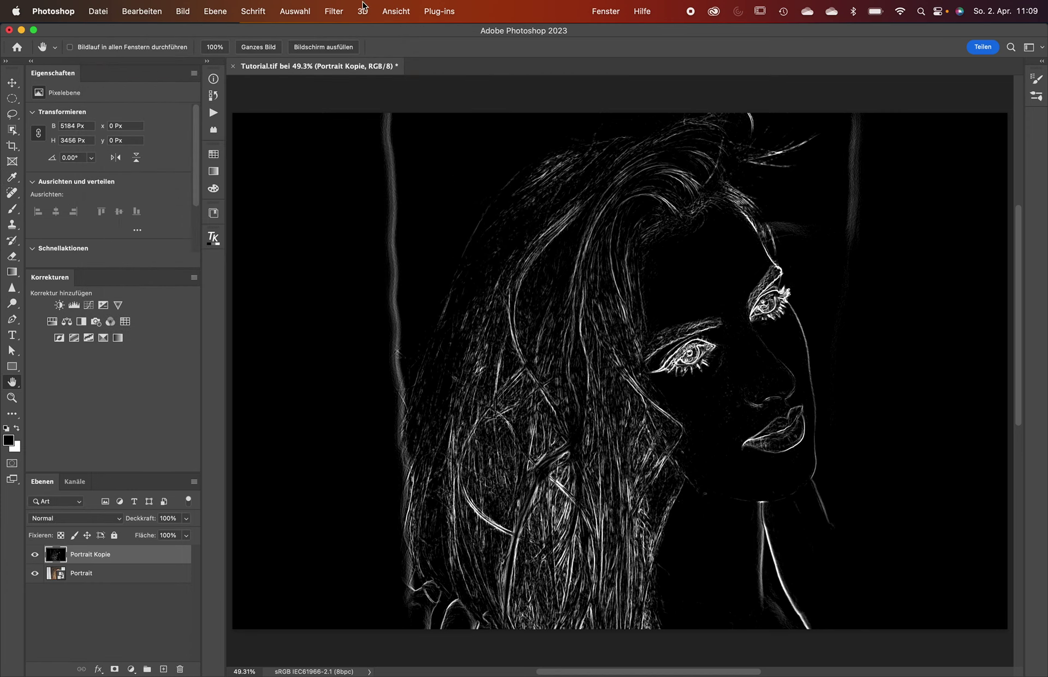
- Apply the Helle Bereiche vergrößern filter to the edge map
{"action": "left_click", "coordinate": [333, 11]}
{"action": "mouse_move", "coordinate": [355, 270]}
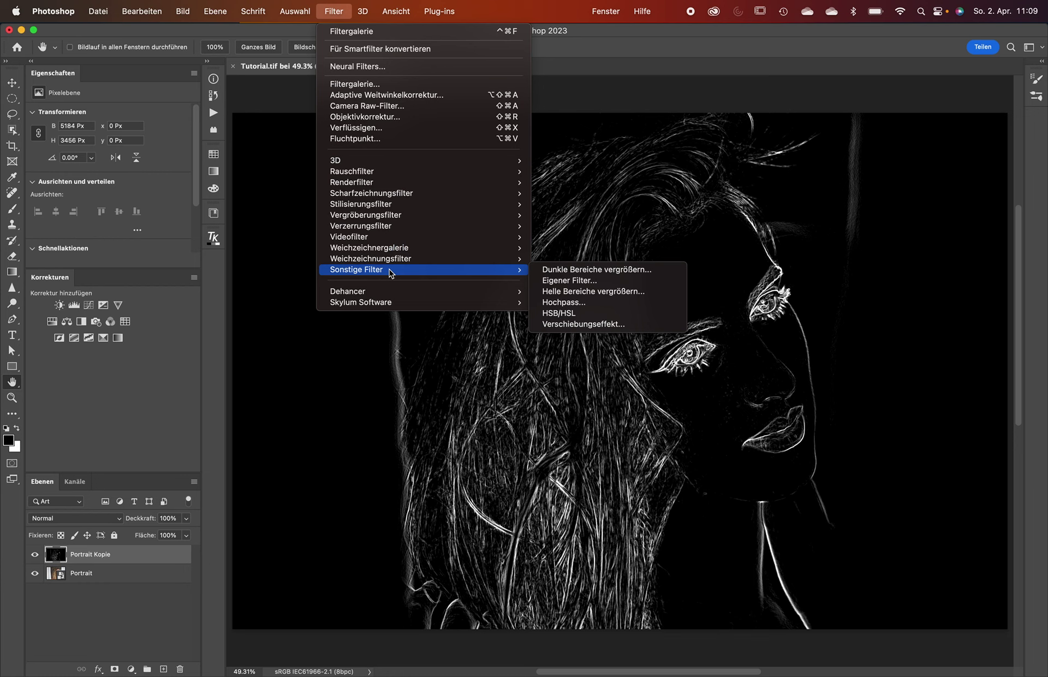
{"action": "left_click", "coordinate": [628, 293]}
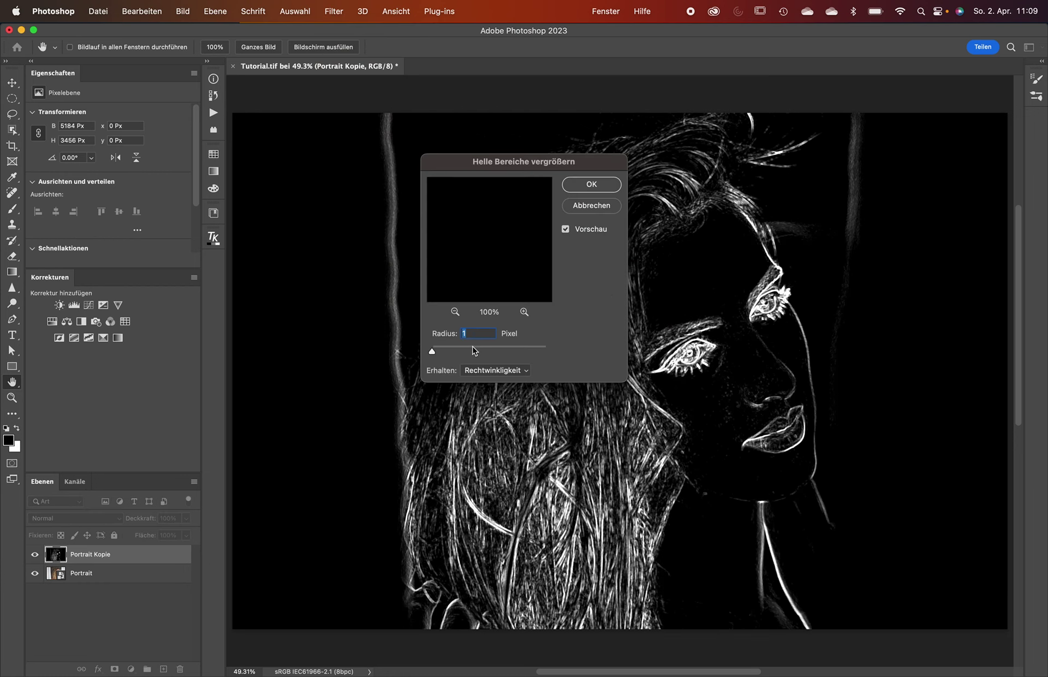
{"action": "left_click", "coordinate": [592, 185]}
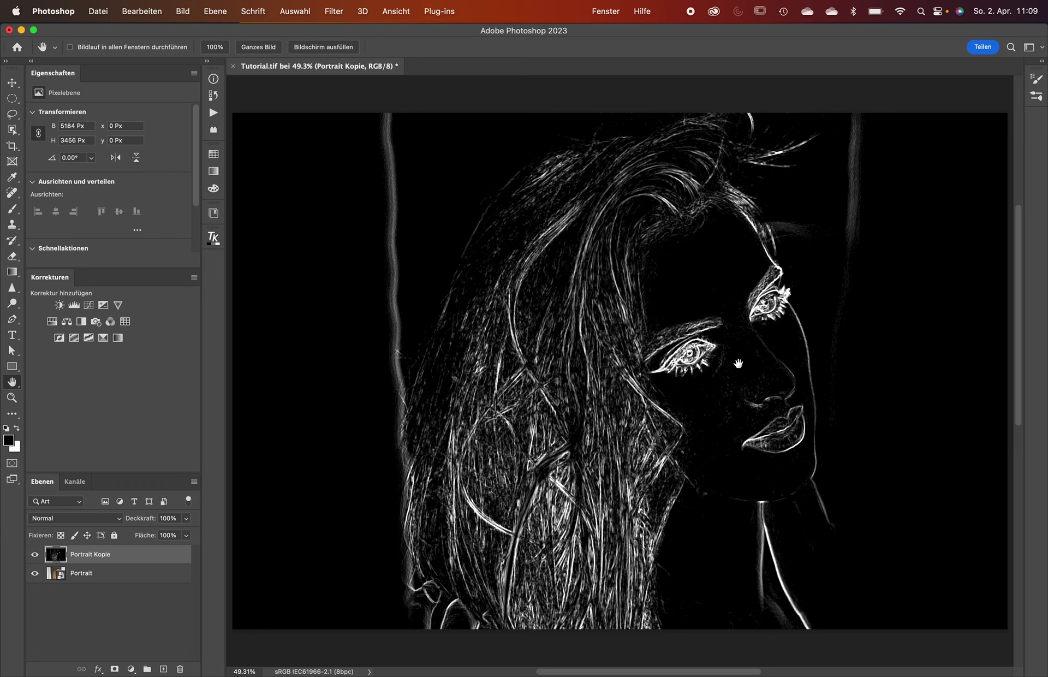
- Paint black over the light curtain streaks on the left and right of the edge map
{"action": "key", "text": "b"}
{"action": "mouse_move", "coordinate": [385, 201]}
{"action": "left_mouse_down"}
{"action": "mouse_move", "coordinate": [384, 220]}
{"action": "mouse_move", "coordinate": [377, 133]}
{"action": "left_mouse_up"}
{"action": "left_click_drag", "start_coordinate": [377, 355], "coordinate": [383, 463]}
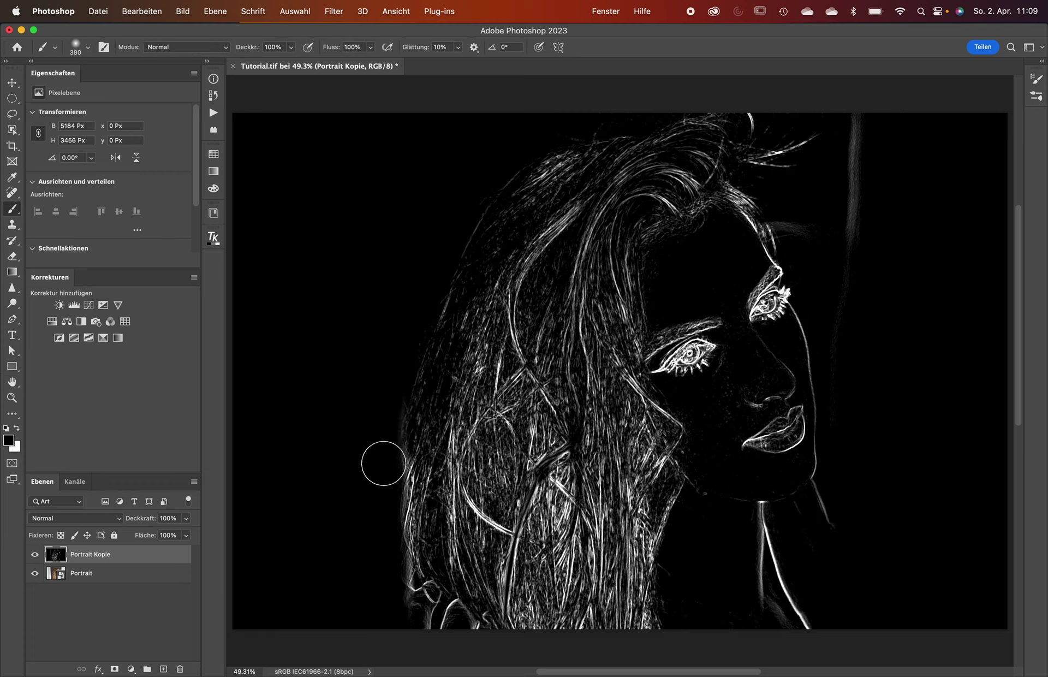
{"action": "mouse_move", "coordinate": [857, 289]}
{"action": "left_mouse_down"}
{"action": "mouse_move", "coordinate": [861, 140]}
{"action": "mouse_move", "coordinate": [859, 271]}
{"action": "mouse_move", "coordinate": [797, 221]}
{"action": "left_mouse_up"}
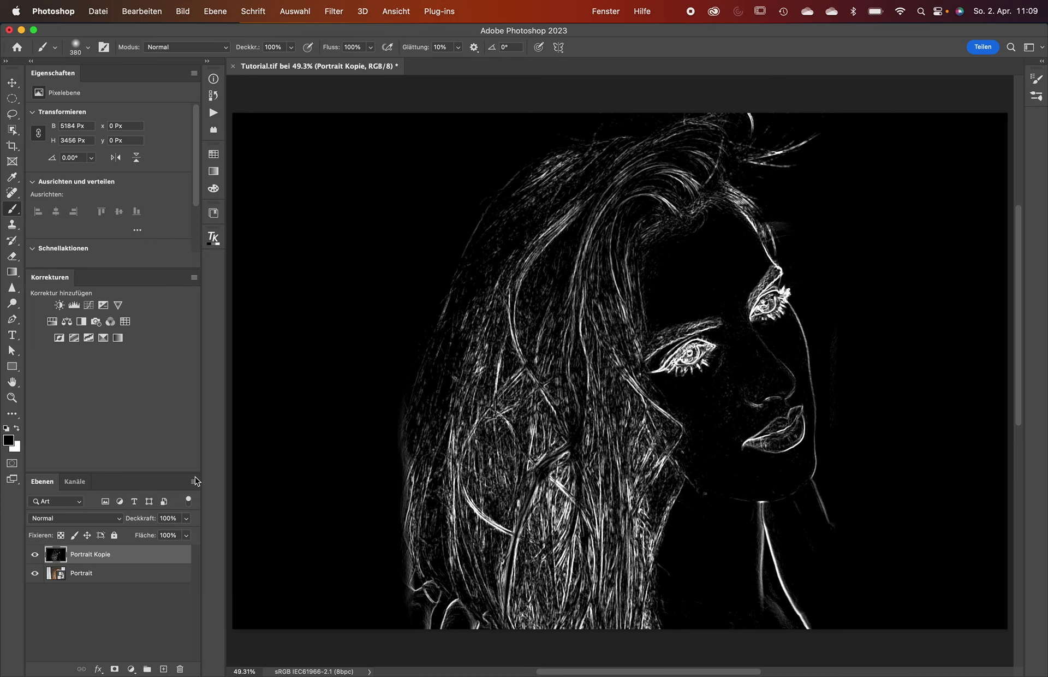
- Select the whole edge map, then start Unscharf maskieren on the Portrait layer
{"action": "key", "text": "super+a"}
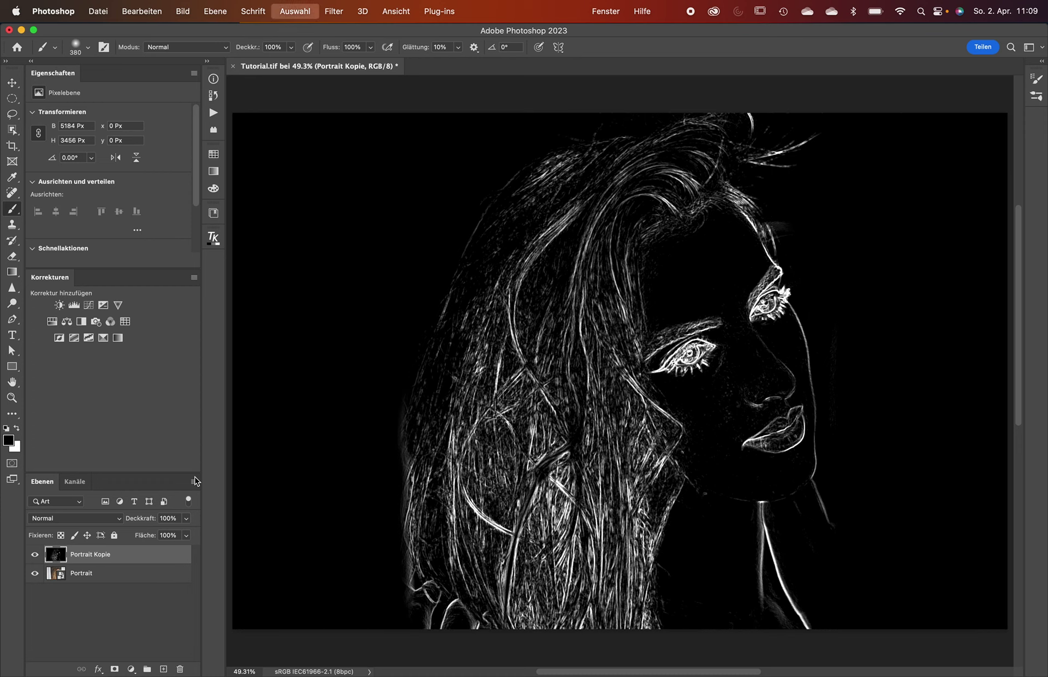
{"action": "left_click", "coordinate": [127, 573]}
{"action": "key", "text": "super+ctrl+f"}
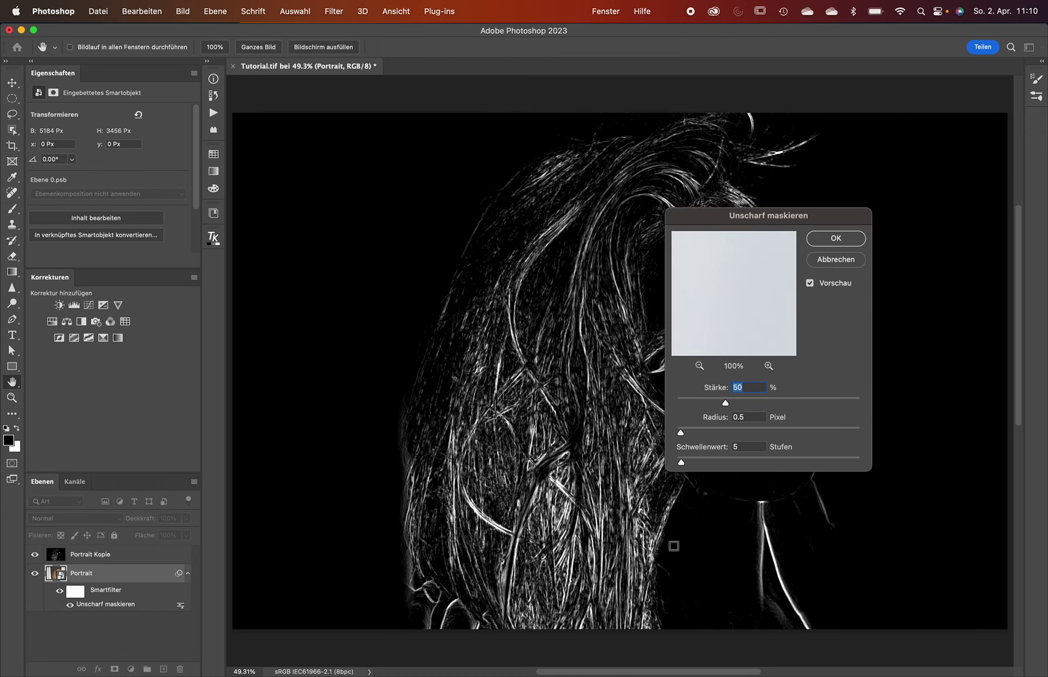
- Apply Unscharf maskieren with Stärke 200% and Radius 1.0 px
{"action": "type", "text": "200"}
{"action": "key", "text": "Tab"}
{"action": "type", "text": "1"}
{"action": "key", "text": "Tab"}
{"action": "key", "text": "Return"}
- Hide Portrait Kopie and paste the edge map into the smart filter mask
{"action": "left_click", "coordinate": [35, 554]}
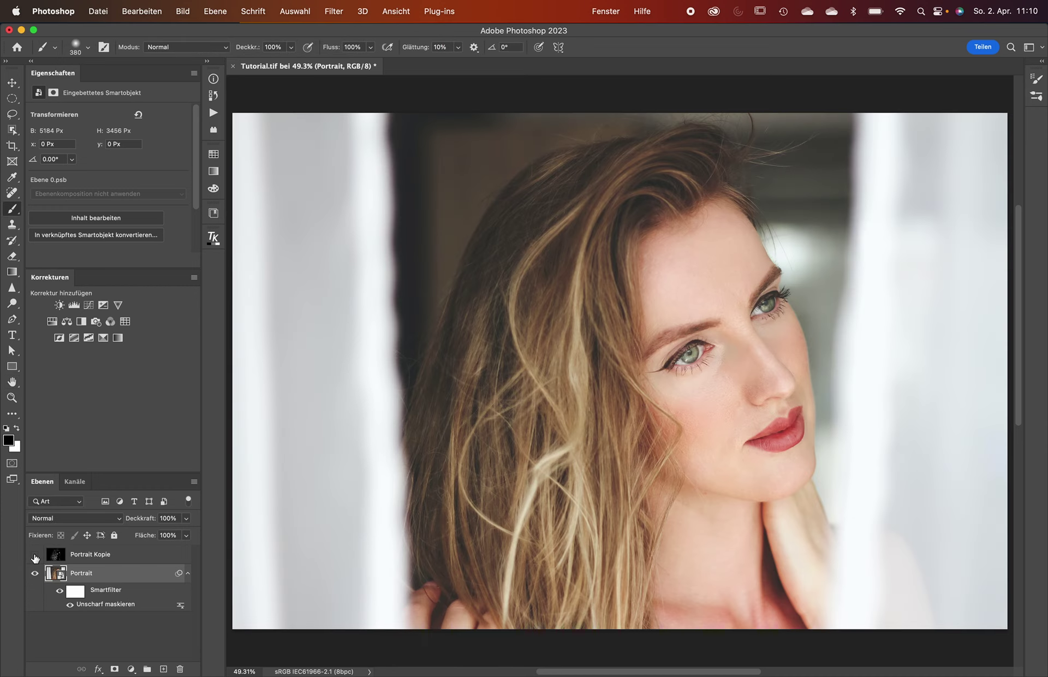
{"action": "left_click", "coordinate": [76, 591], "text": "alt"}
{"action": "key", "text": "ctrl+a"}
{"action": "key", "text": "ctrl+v"}
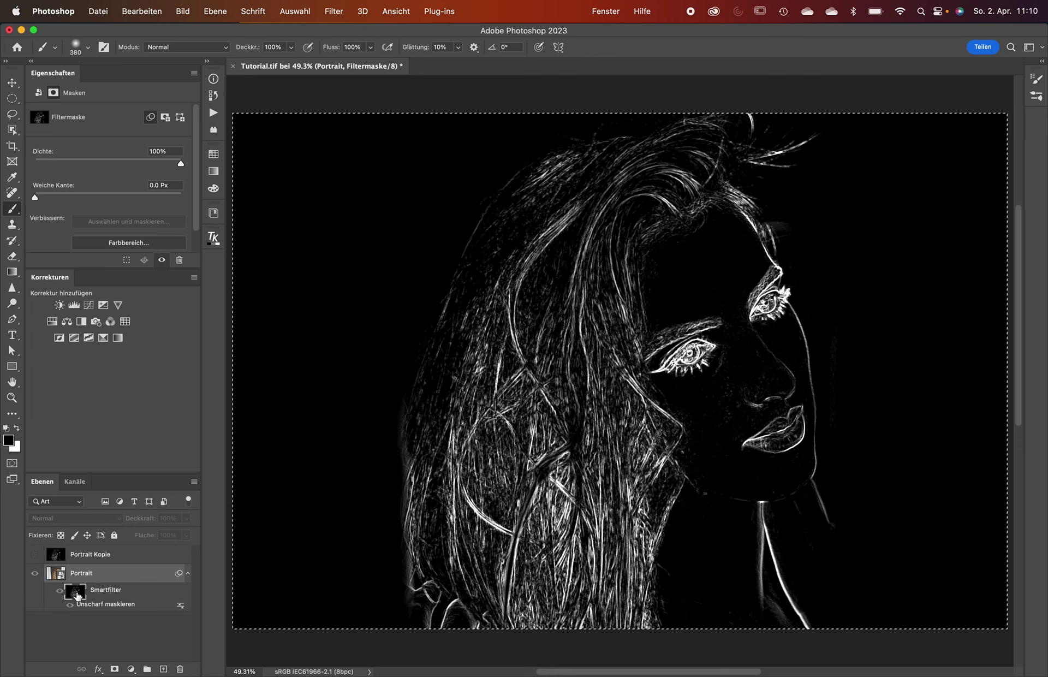
{"action": "key", "text": "ctrl+d"}
{"action": "left_click", "coordinate": [51, 577]}
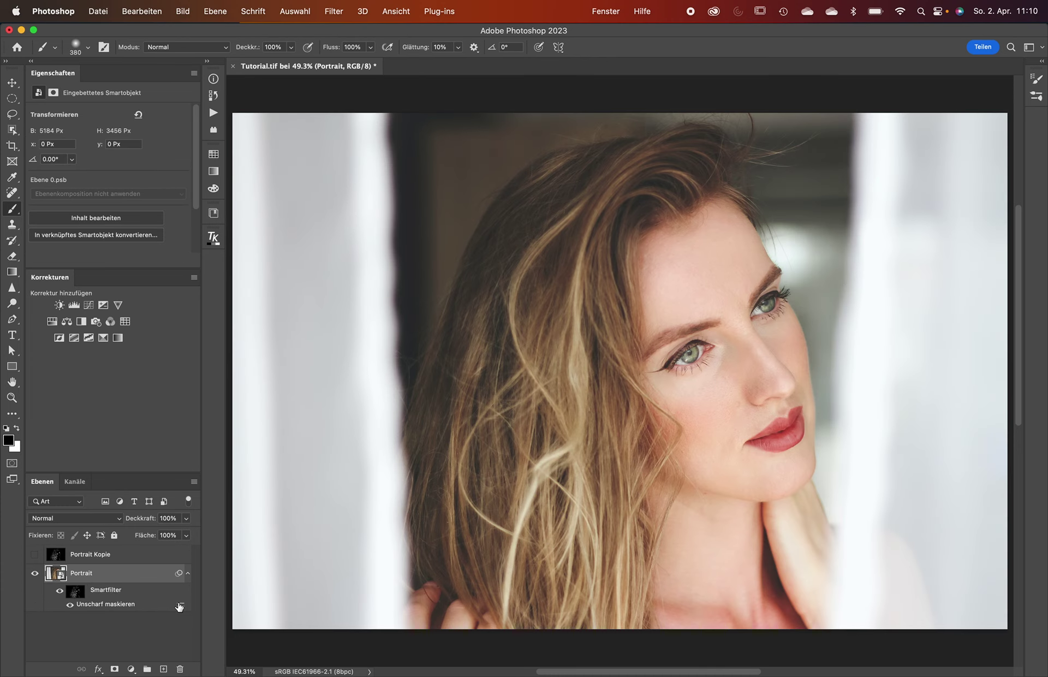
- Set the Unsharp Mask filter's blending mode to Luminanz
{"action": "double_click", "coordinate": [181, 604]}
{"action": "left_click", "coordinate": [496, 191]}
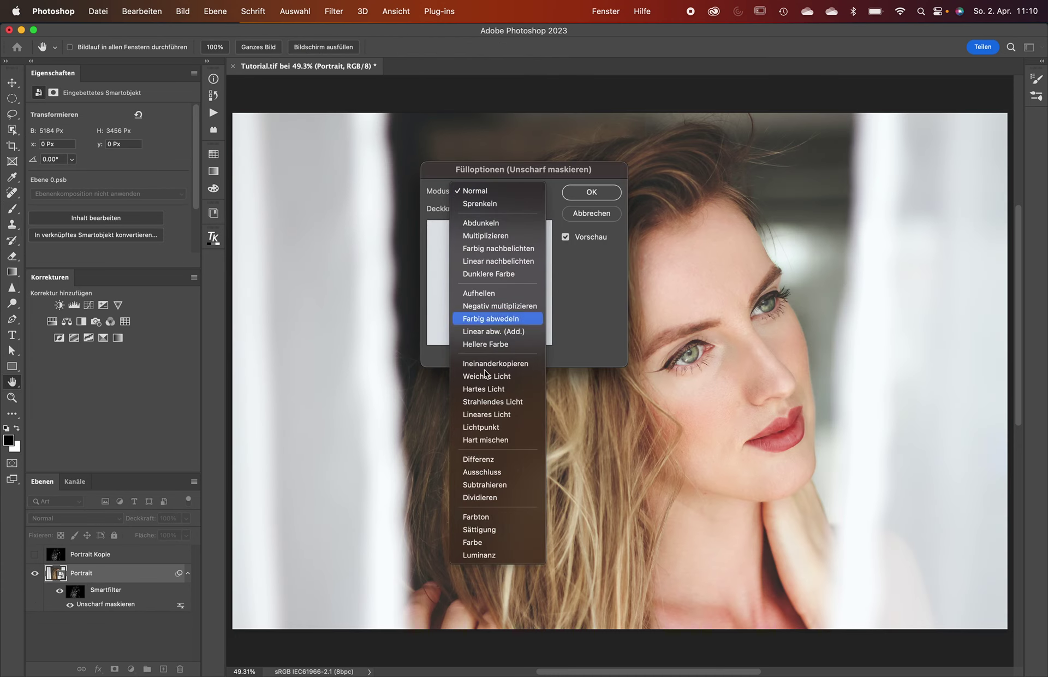
{"action": "left_click", "coordinate": [480, 554]}
{"action": "left_click", "coordinate": [592, 191]}
- Compare the photo at 100% with the sharpening filter toggled off and on
{"action": "key", "text": "b"}
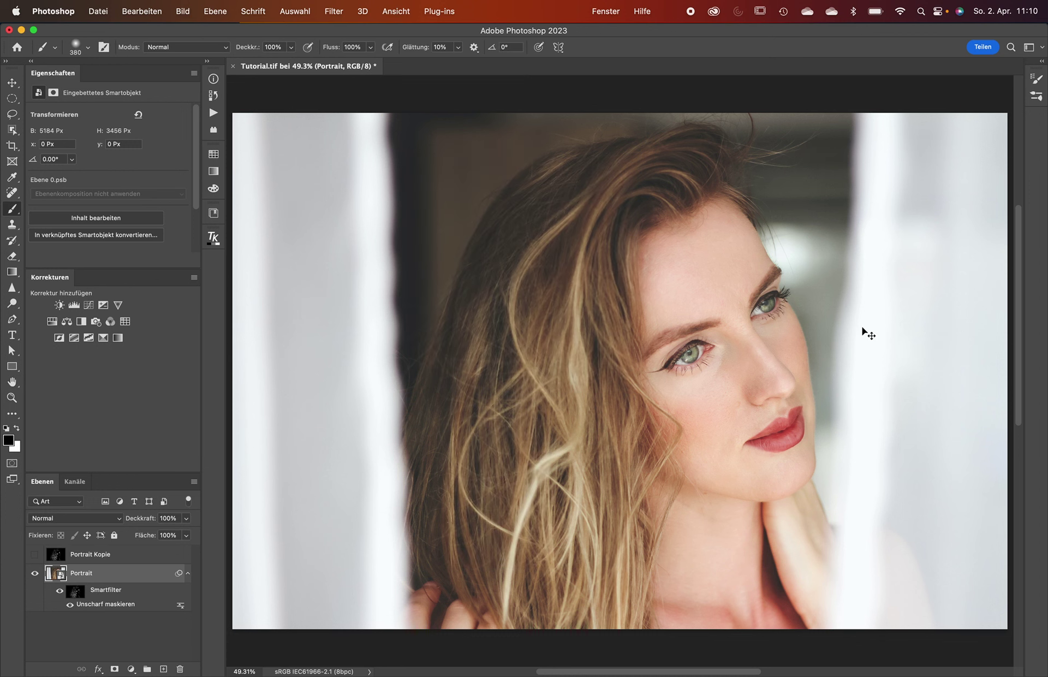
{"action": "key", "text": "ctrl+1"}
{"action": "scroll", "coordinate": [856, 386], "scroll_direction": "up", "scroll_amount": 3}
{"action": "scroll", "coordinate": [828, 369], "scroll_direction": "up", "scroll_amount": 2}
{"action": "scroll", "coordinate": [760, 347], "scroll_direction": "up", "scroll_amount": 1}
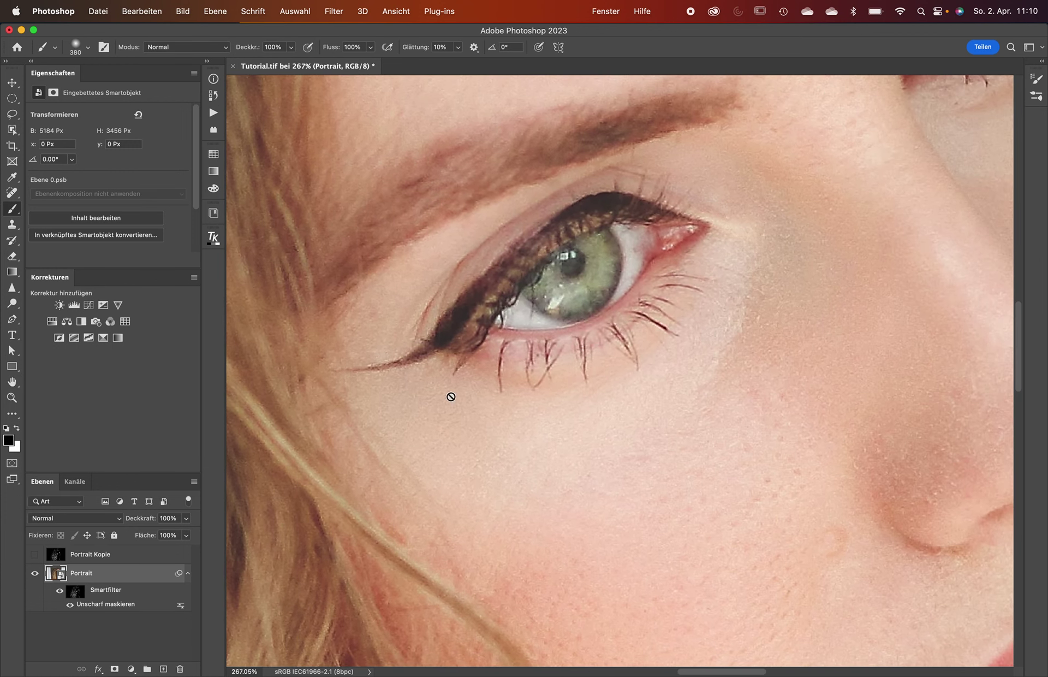
{"action": "left_click", "coordinate": [60, 593]}
{"action": "left_click", "coordinate": [60, 591]}
{"action": "left_click", "coordinate": [60, 592]}
- Fit the photo on screen and delete the smart filter's mask
{"action": "key", "text": "super+0"}
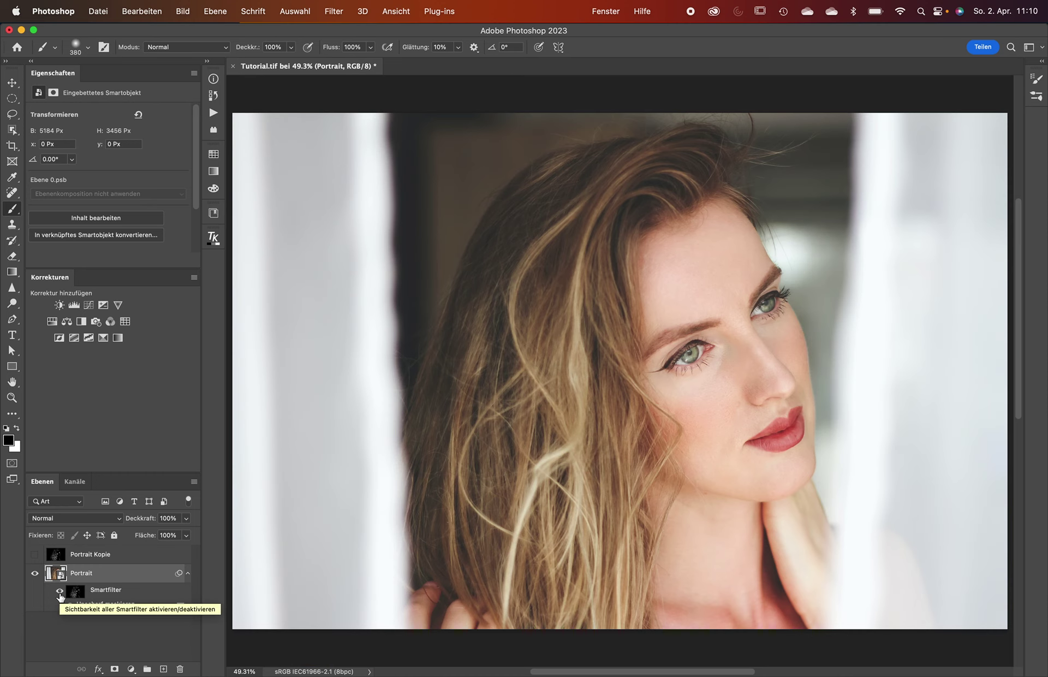
{"action": "left_click", "coordinate": [75, 593], "text": "alt"}
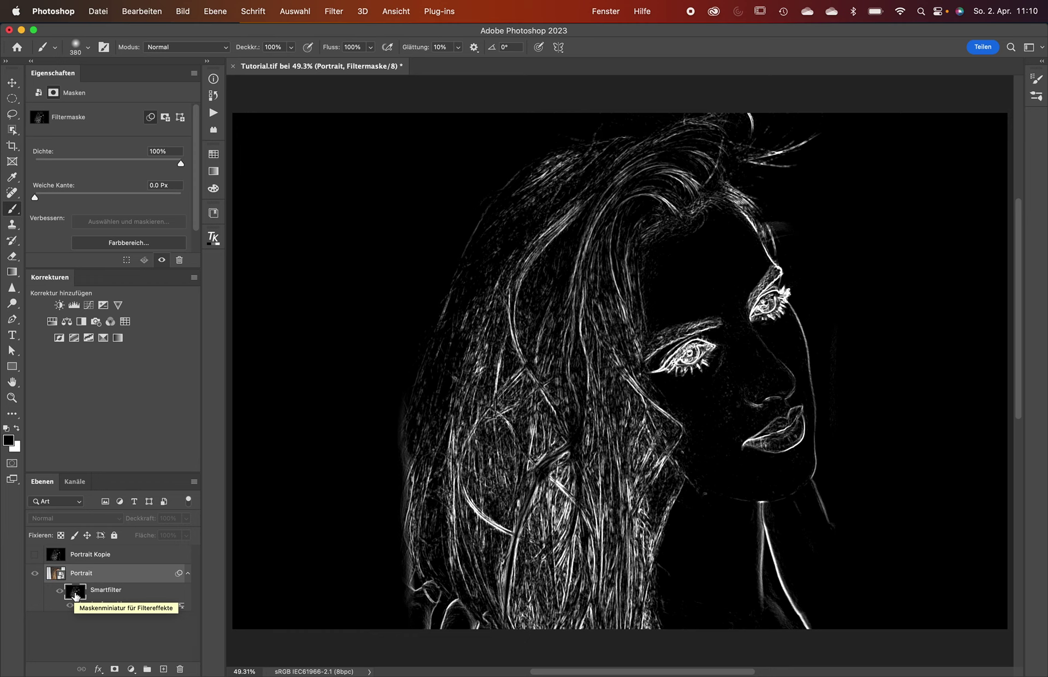
{"action": "left_click_drag", "start_coordinate": [76, 594], "coordinate": [180, 668]}
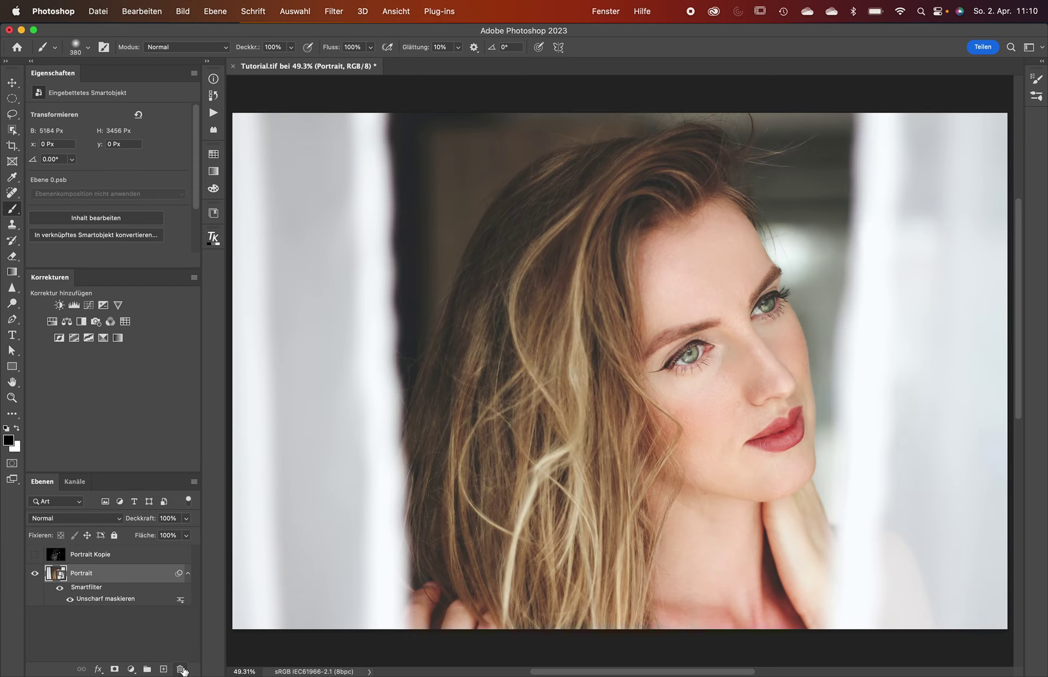
- Delete the Unsharp Mask smart filter and rasterize Portrait Kopie with Ebene rastern
{"action": "left_click", "coordinate": [137, 555]}
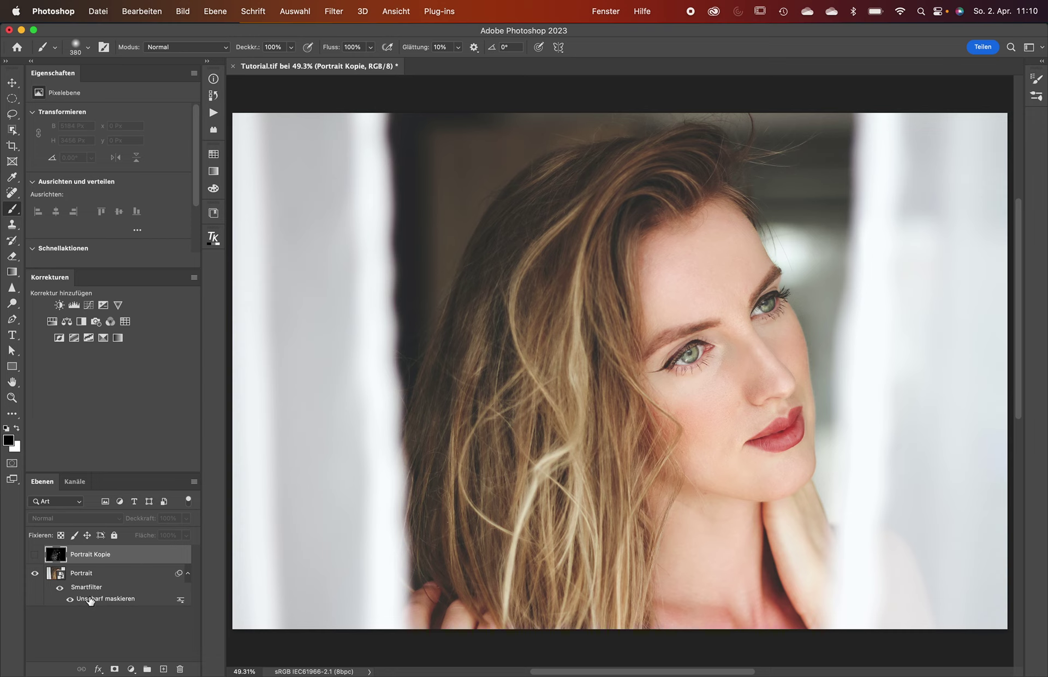
{"action": "left_click_drag", "start_coordinate": [92, 599], "coordinate": [180, 669]}
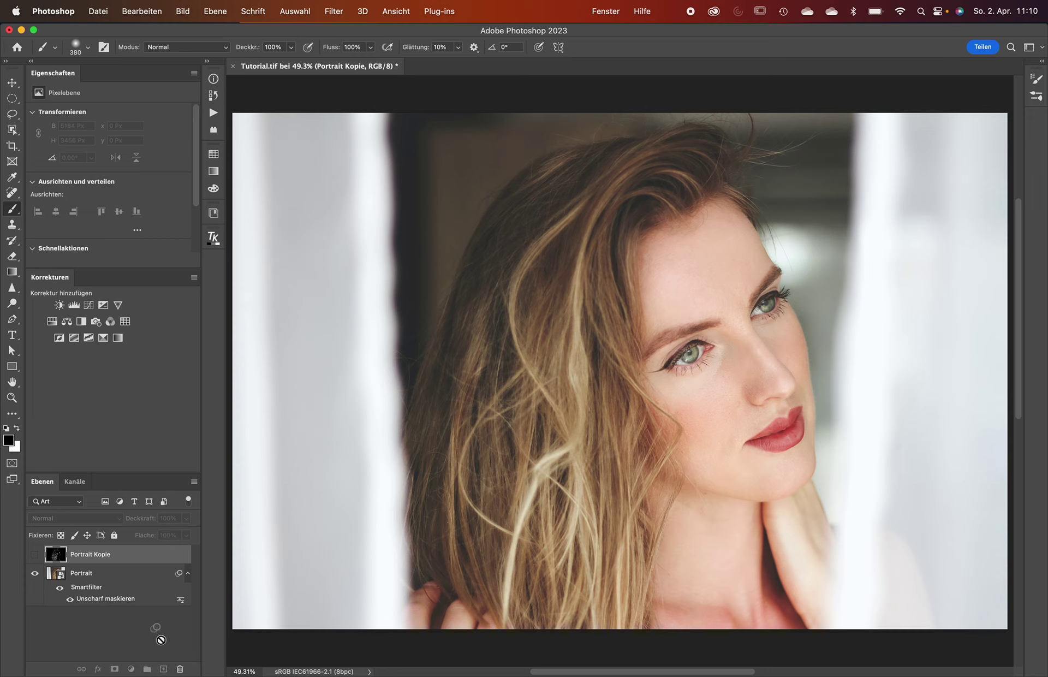
{"action": "left_click", "coordinate": [139, 558]}
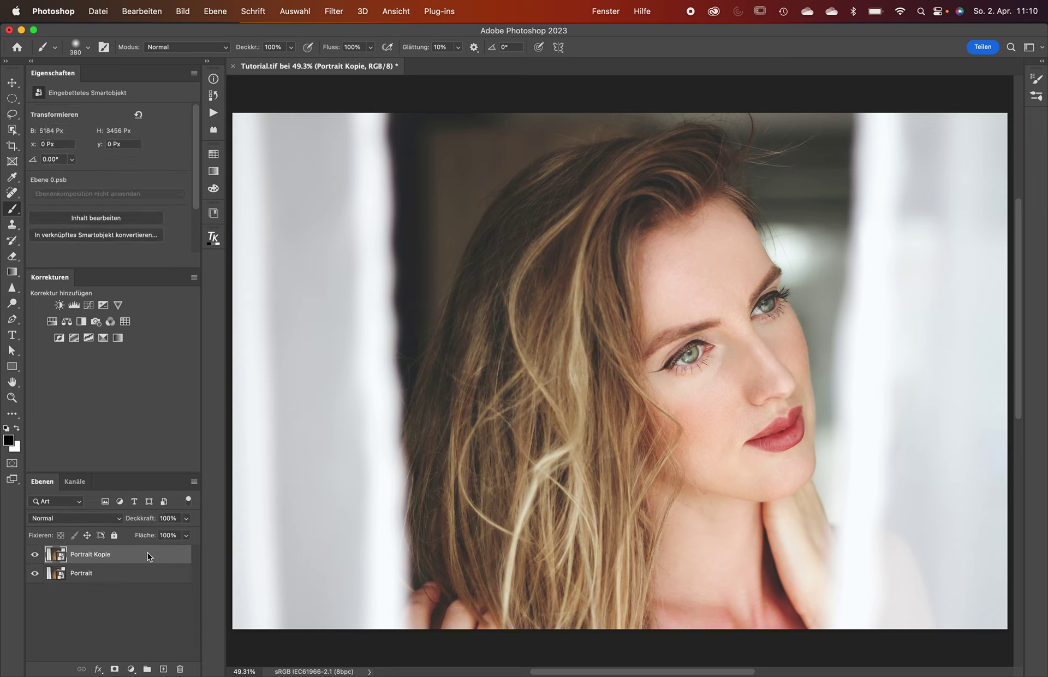
{"action": "right_click", "coordinate": [139, 558]}
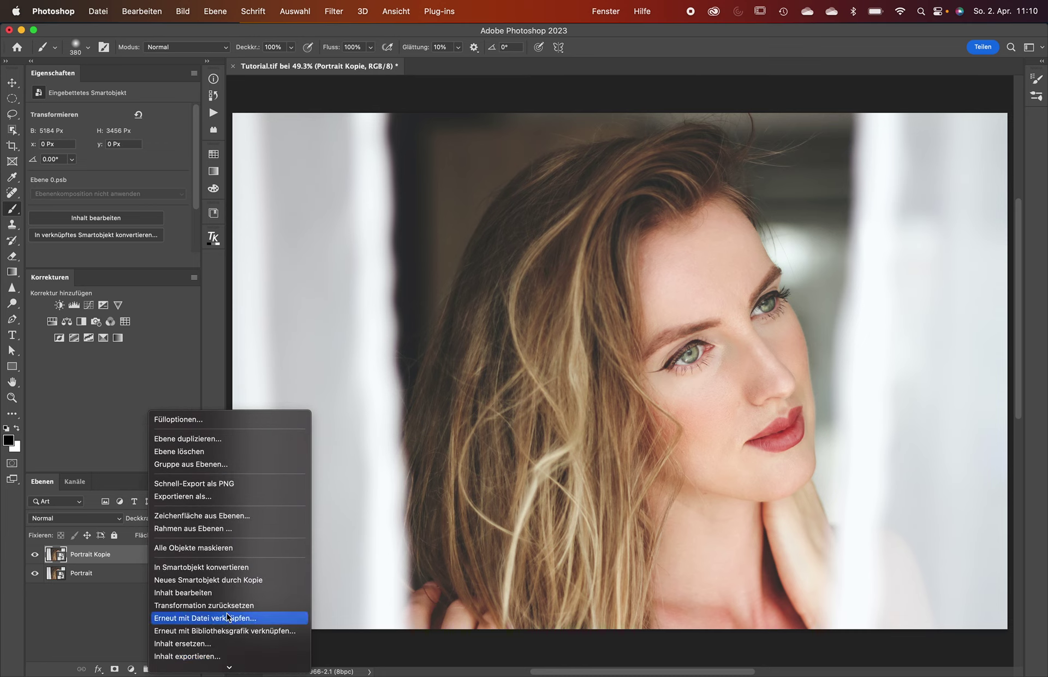
{"action": "left_click", "coordinate": [228, 613]}
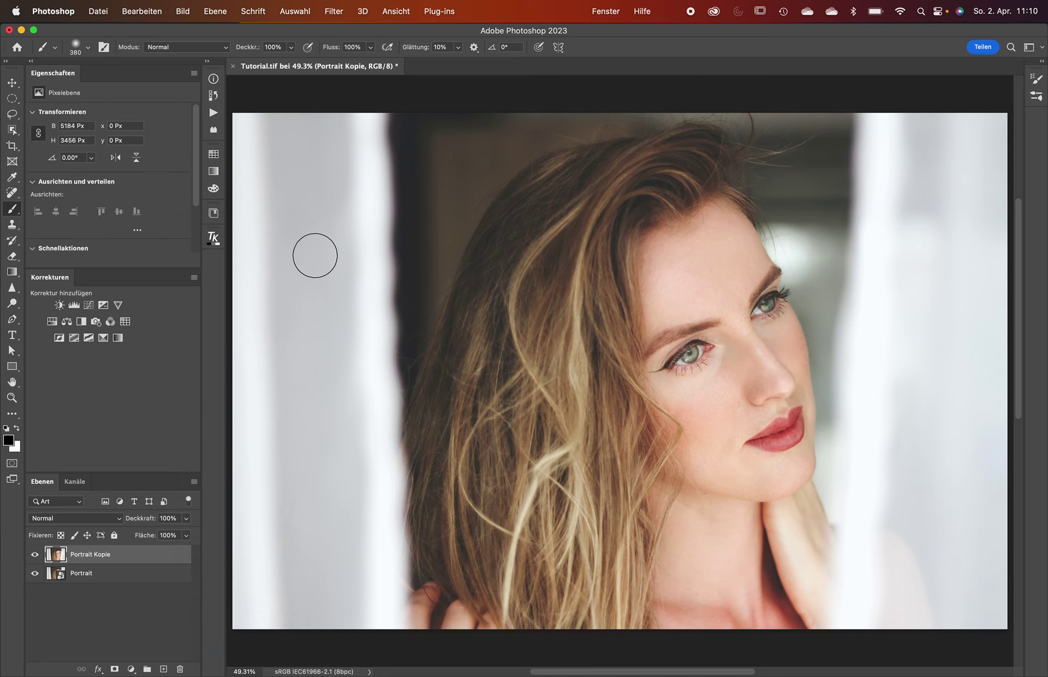
- Apply Konturen finden to Portrait Kopie and invert it into light edges on black
{"action": "left_click", "coordinate": [337, 7]}
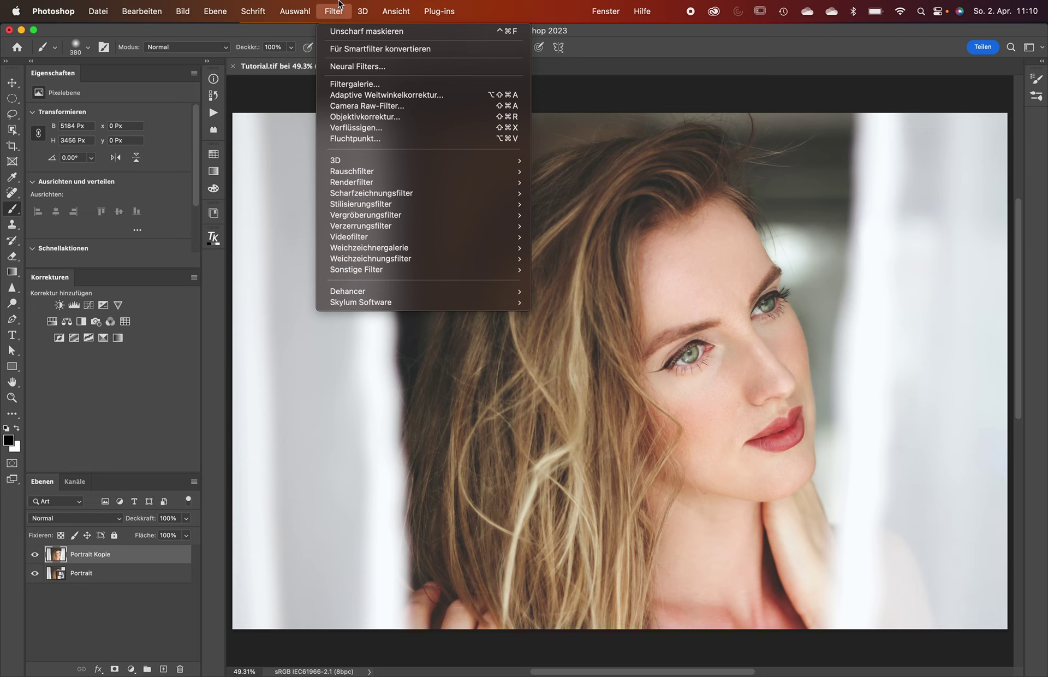
{"action": "mouse_move", "coordinate": [361, 204]}
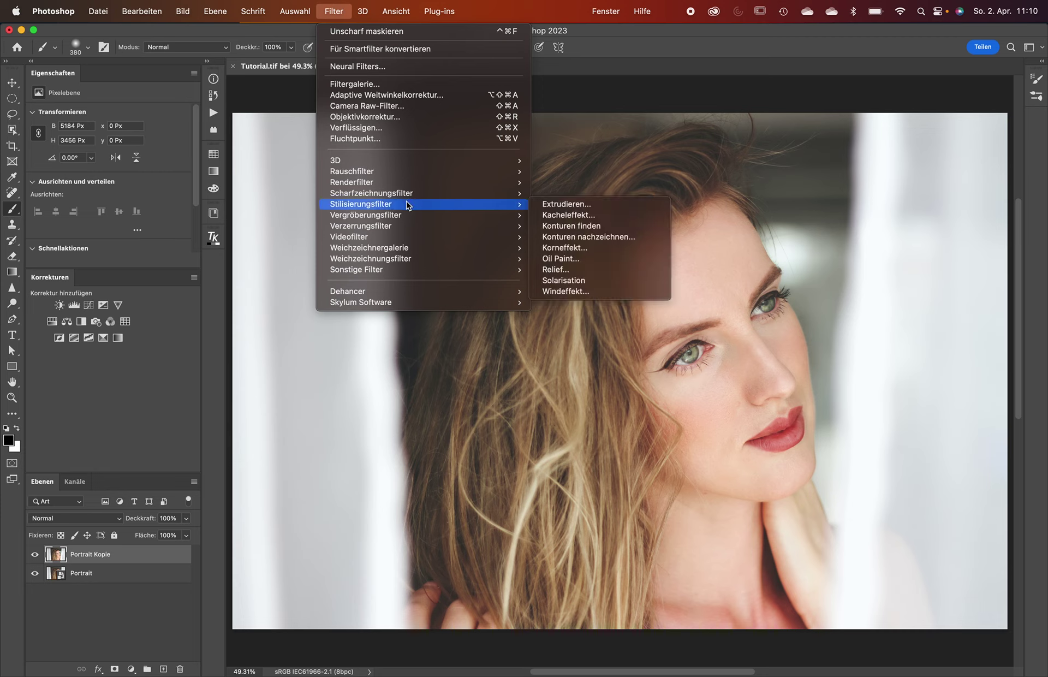
{"action": "left_click", "coordinate": [582, 231]}
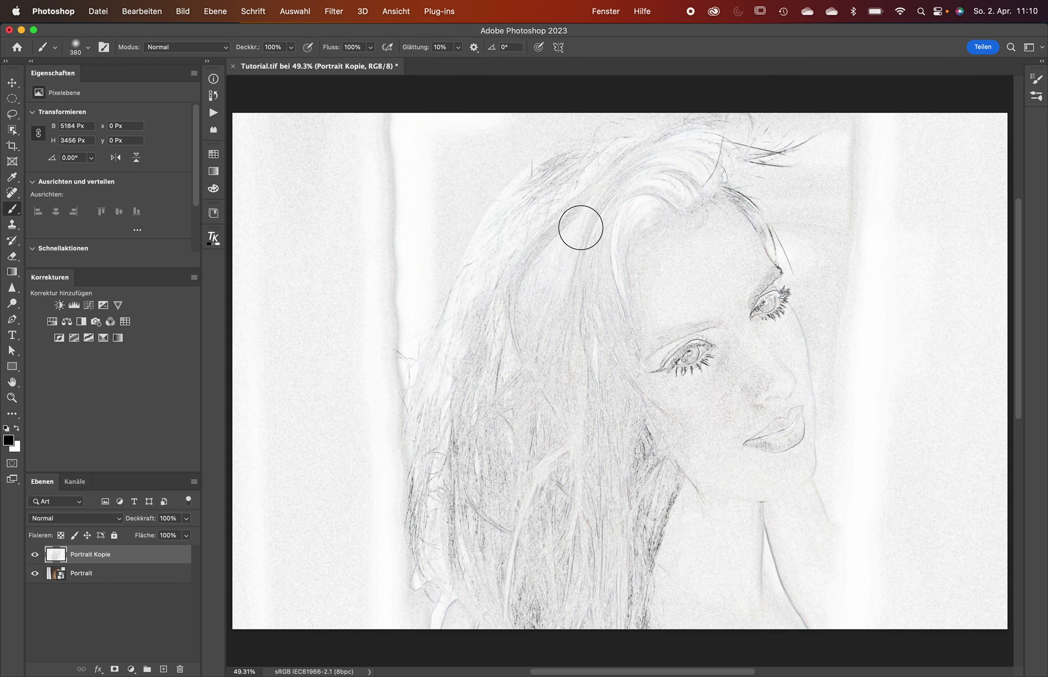
{"action": "key", "text": "ctrl+i"}
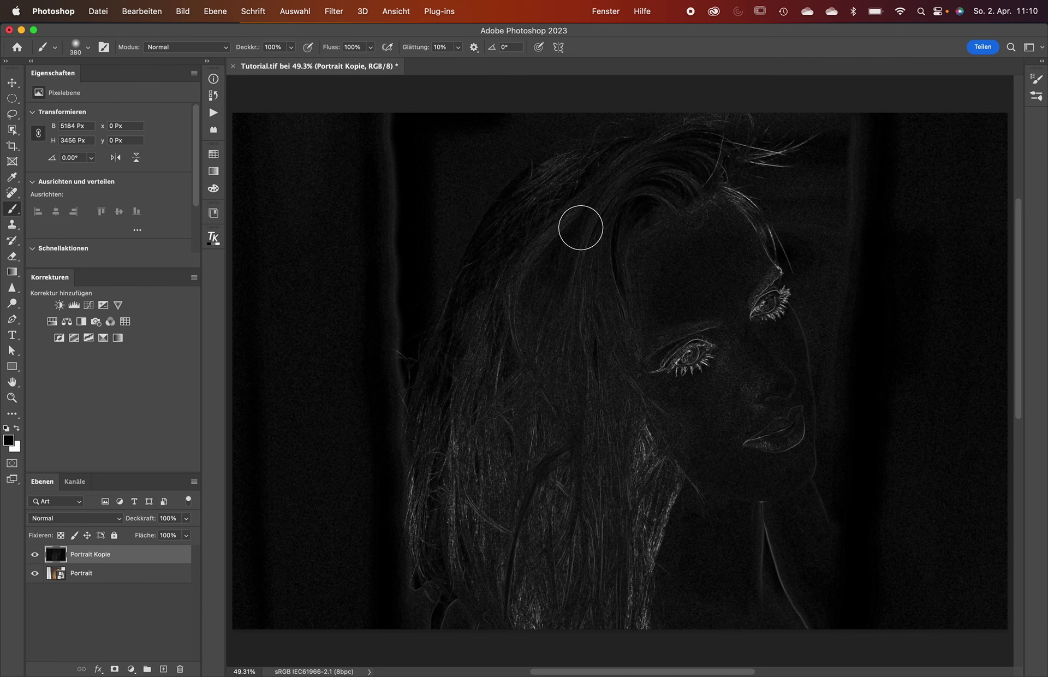
- Apply Curves with white point 135 and black point 30, then check the face edges
{"action": "key", "text": "ctrl+m"}
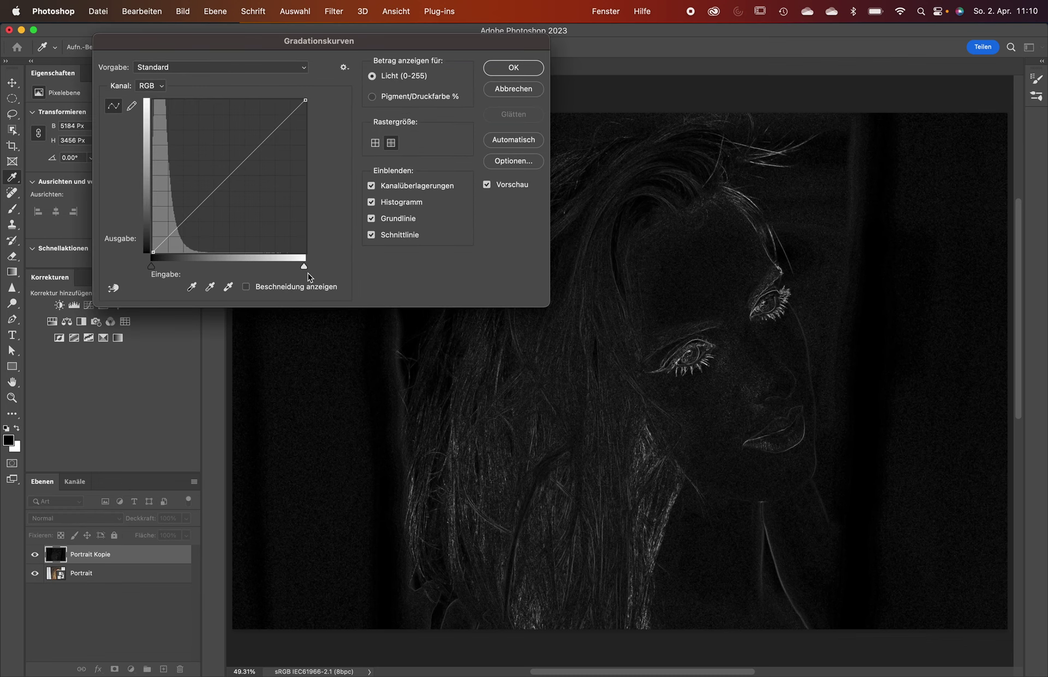
{"action": "left_click_drag", "start_coordinate": [304, 266], "coordinate": [232, 266]}
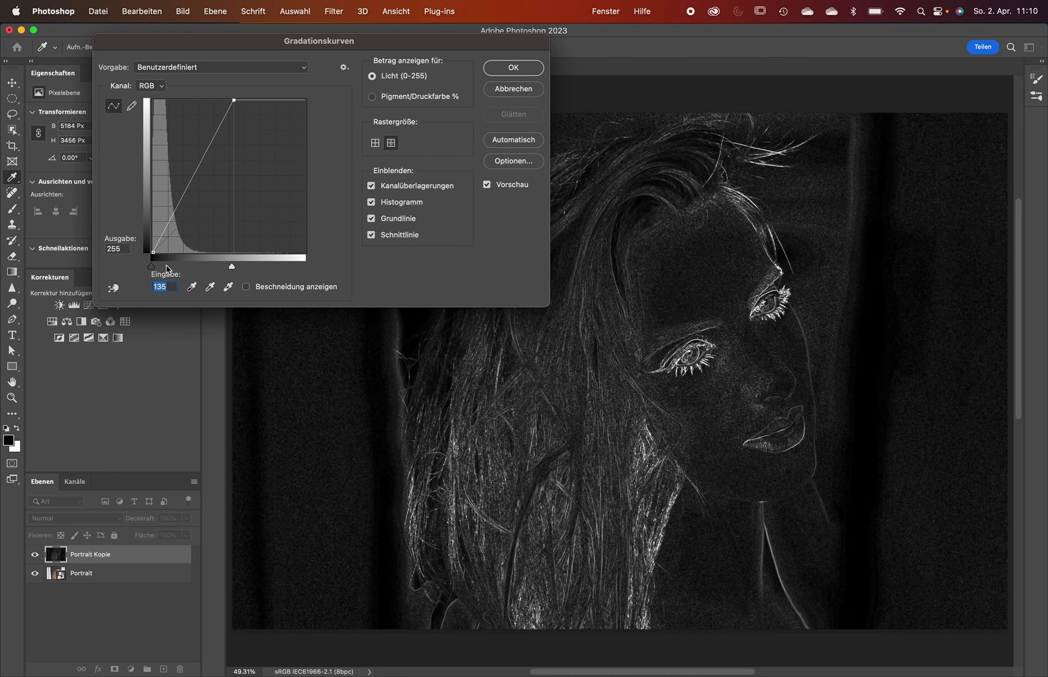
{"action": "left_click_drag", "start_coordinate": [152, 266], "coordinate": [170, 266]}
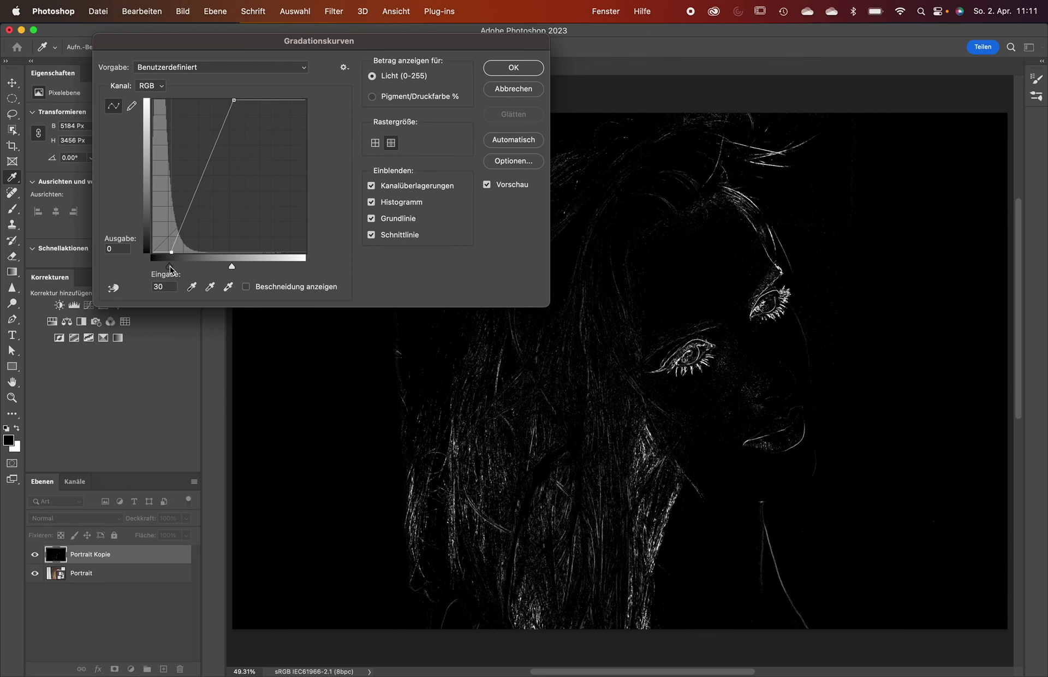
{"action": "left_click", "coordinate": [511, 67]}
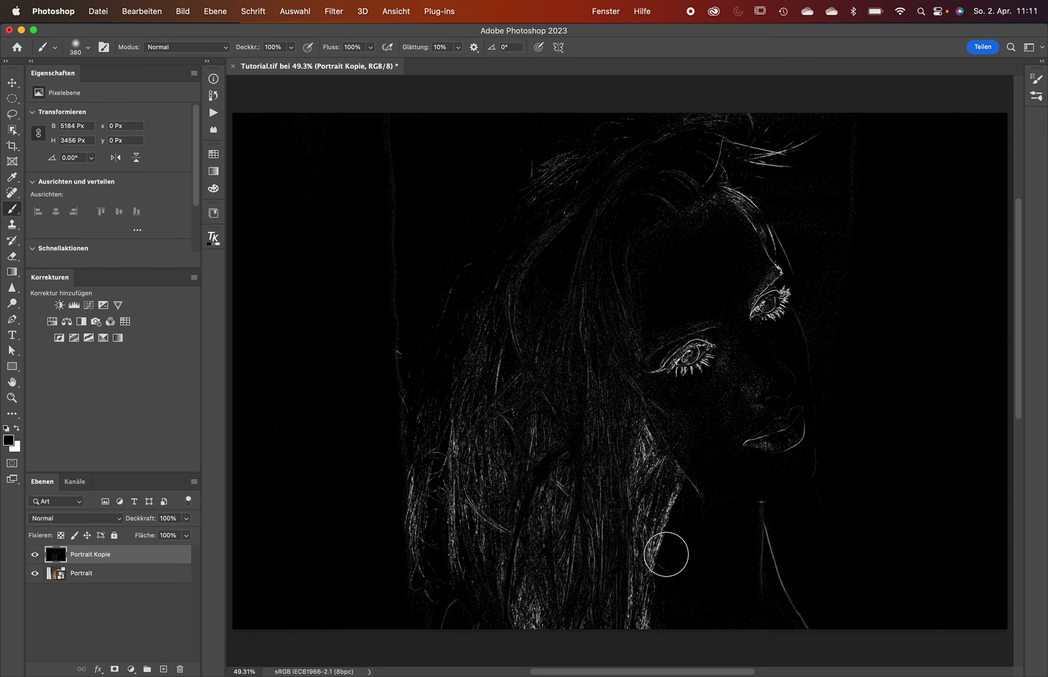
{"action": "left_click_drag", "start_coordinate": [732, 405], "coordinate": [766, 386]}
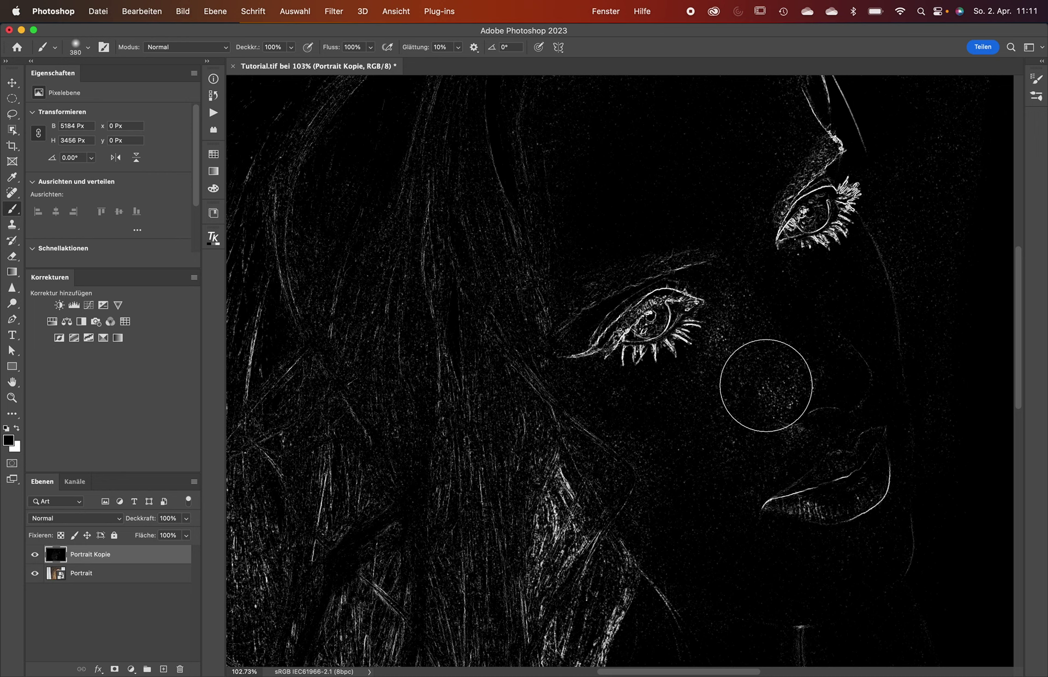
{"action": "key", "text": "super+0"}
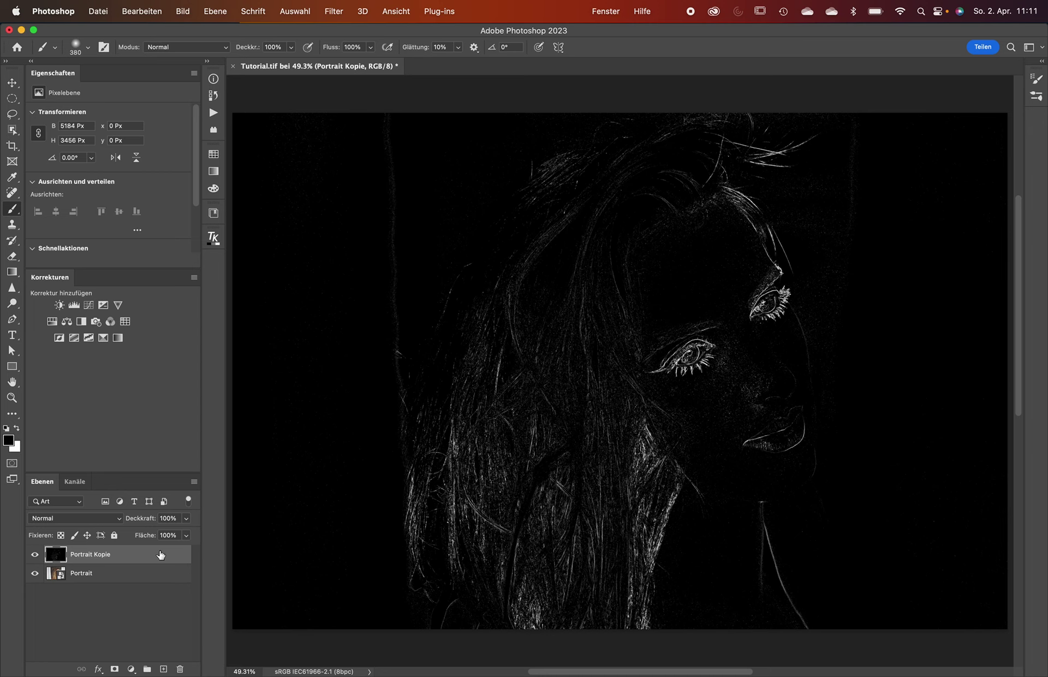
- Delete the selected Portrait Kopie edge-map layer
{"action": "key", "text": "Delete"}
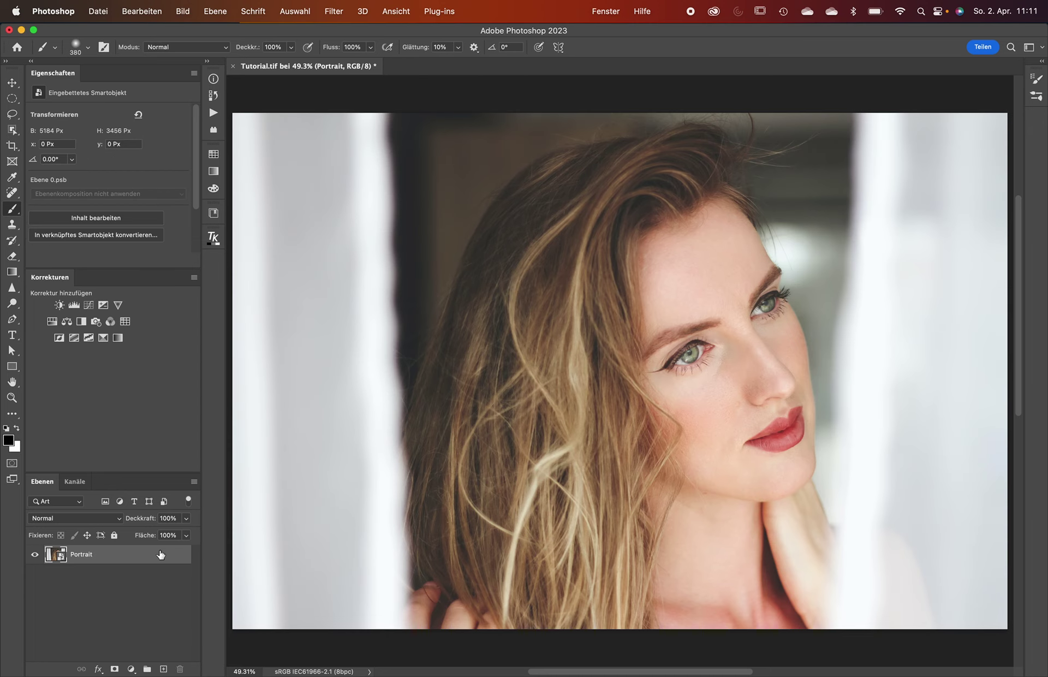